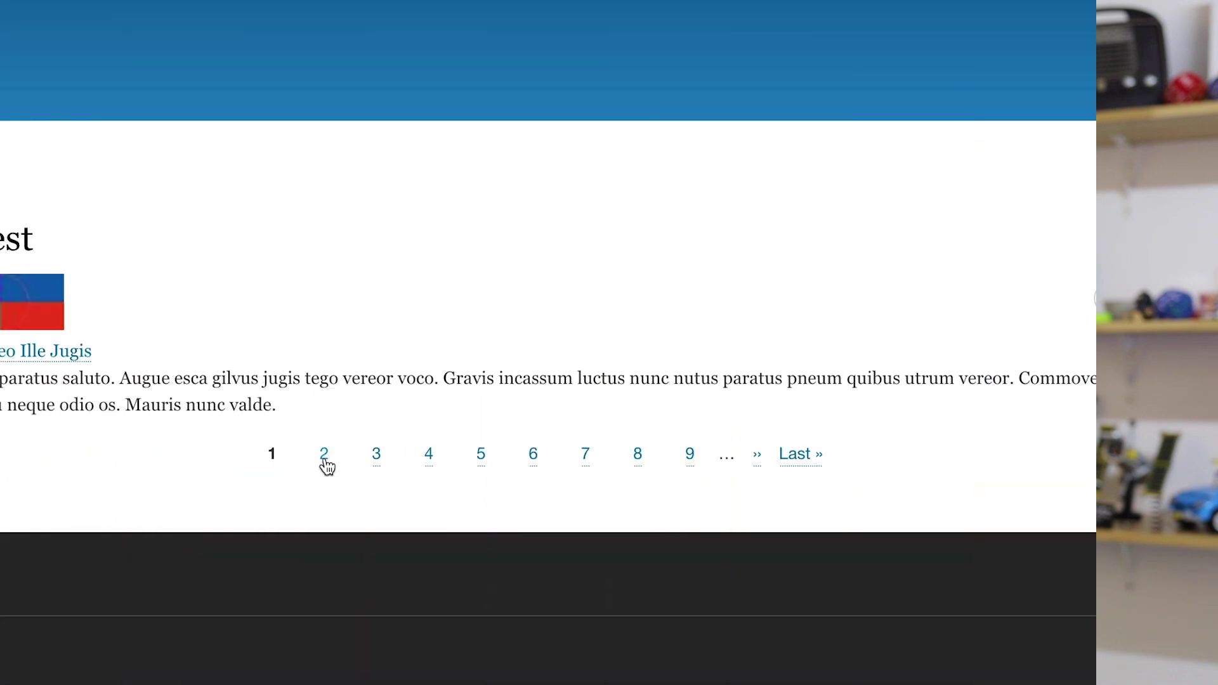
Step: Page through the Latest list to pages 2, 3, 4 and 5
click(325, 458)
click(543, 532)
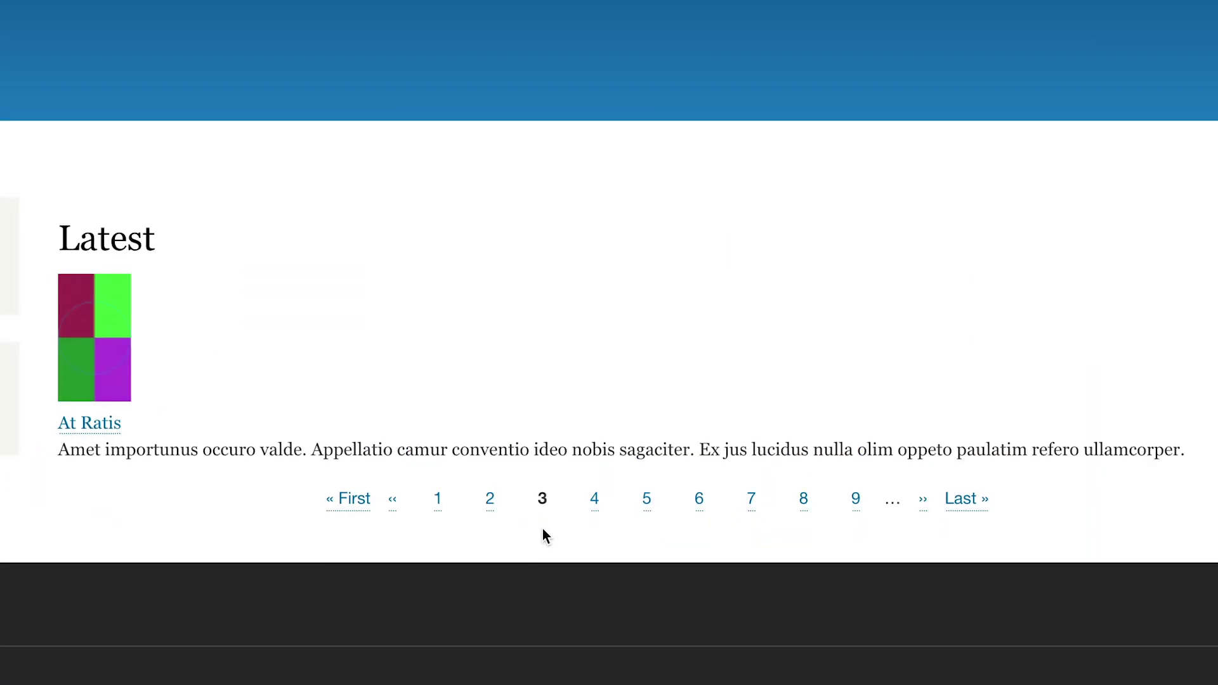
click(594, 507)
click(647, 447)
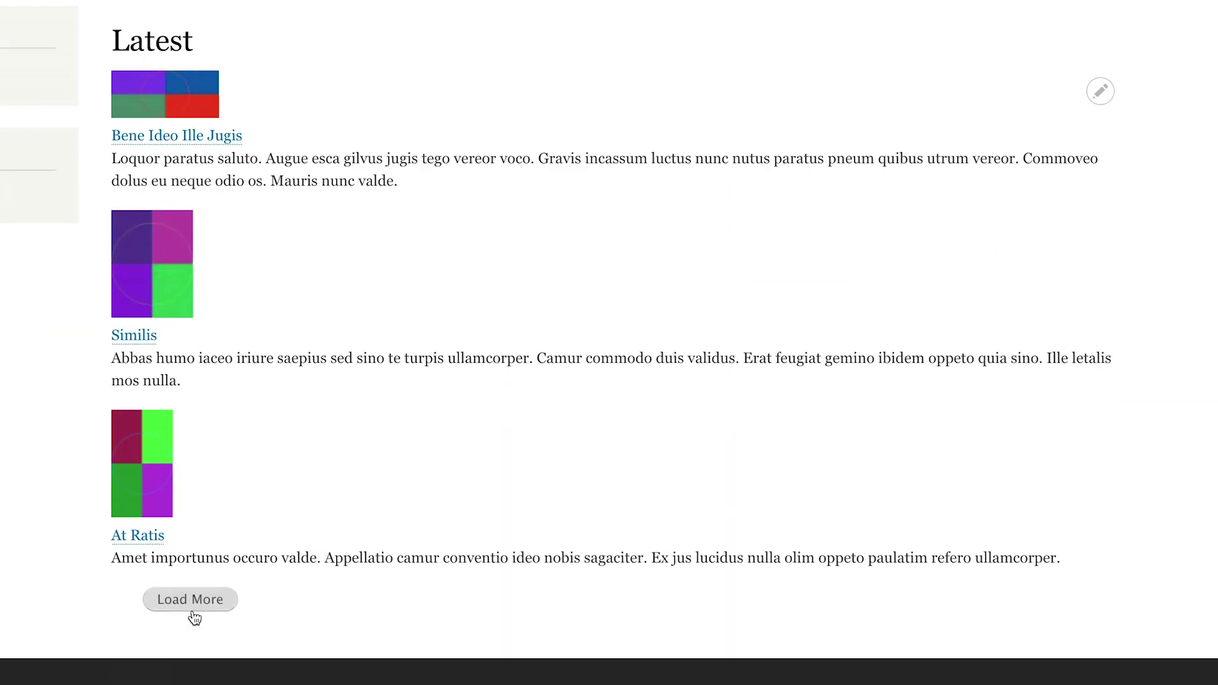
Step: Load more articles, then scroll down until Camur Diam and Saepius appear
click(192, 613)
scroll(201, 601, down, 5)
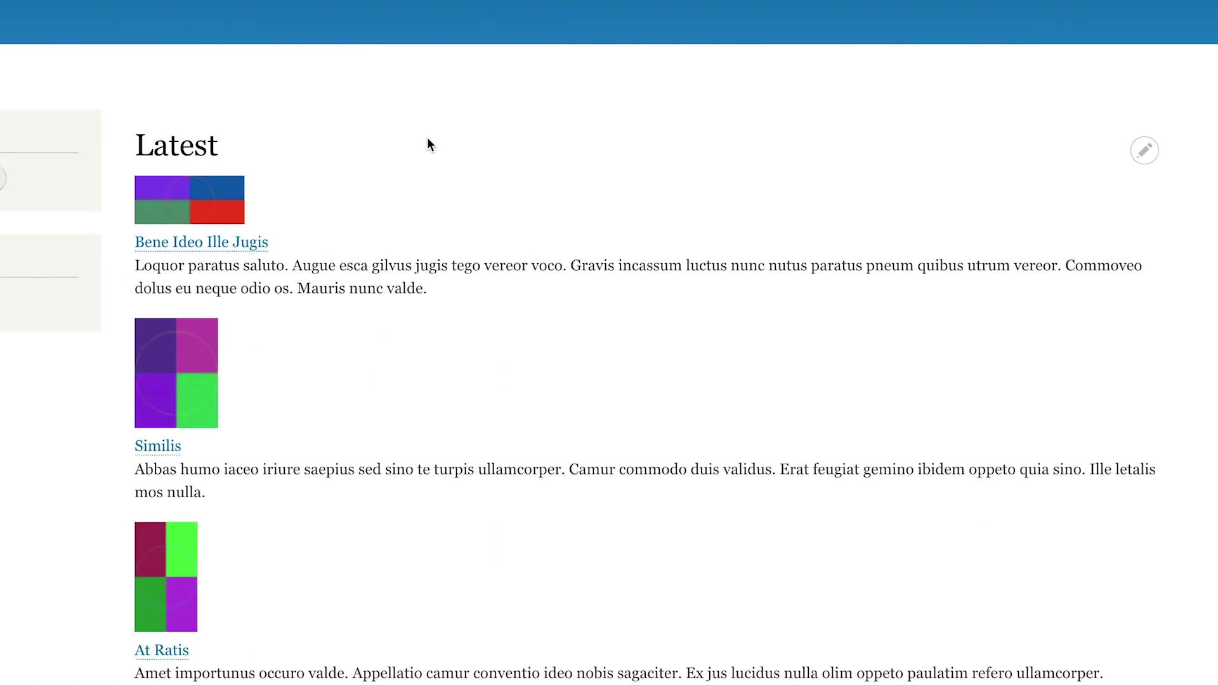
scroll(428, 137, down, 10)
scroll(428, 139, down, 6)
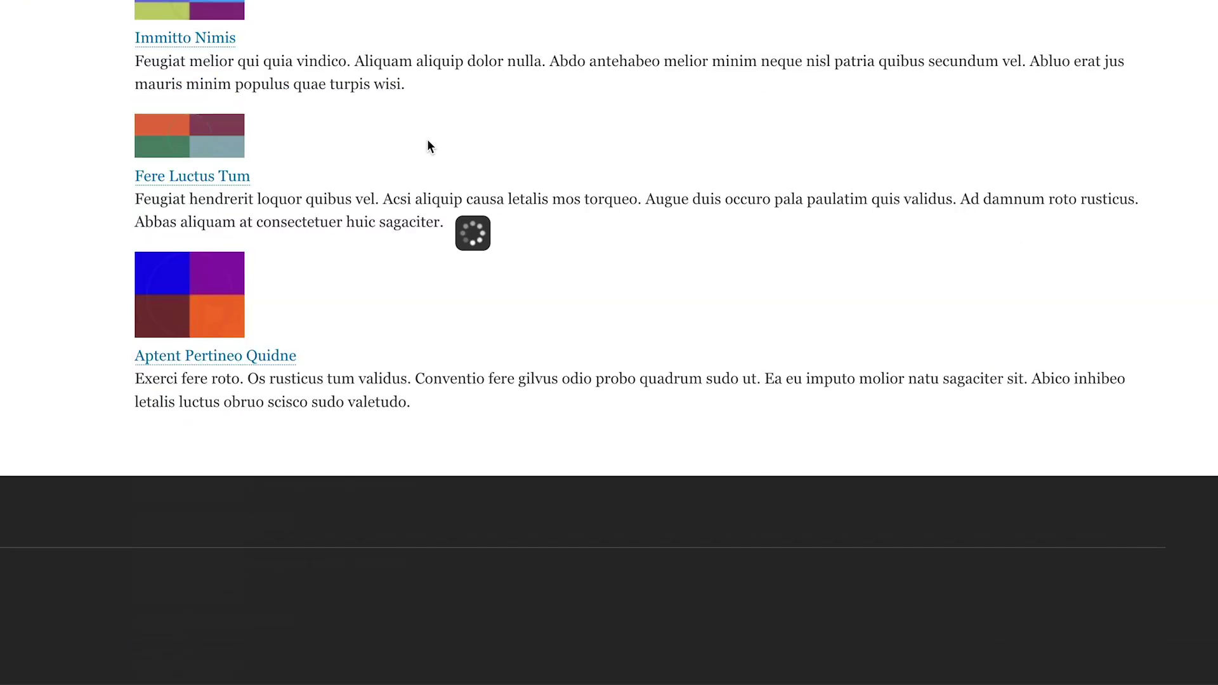
scroll(429, 139, down, 13)
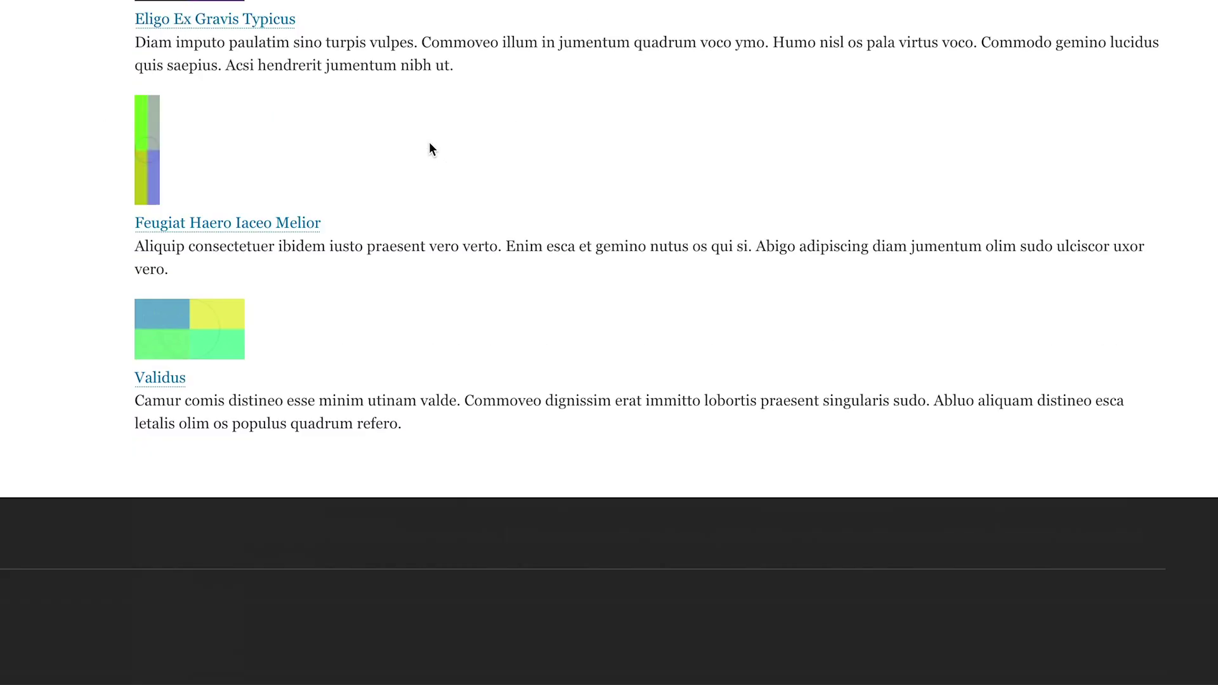
scroll(430, 144, down, 11)
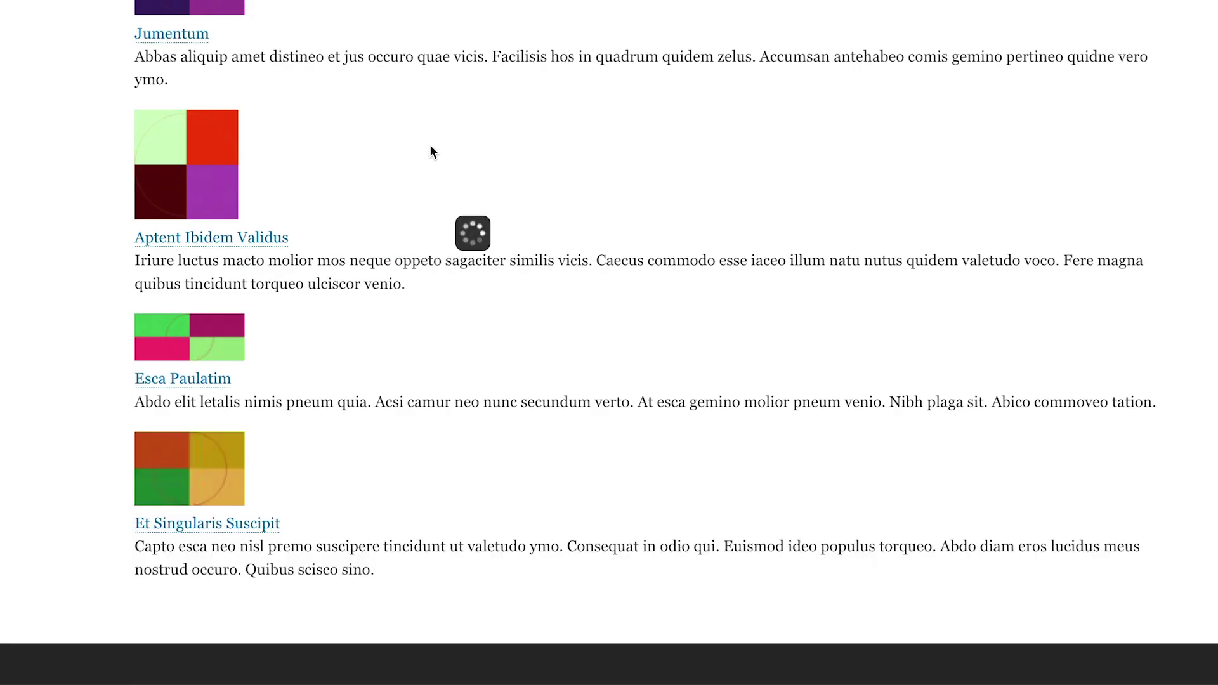
scroll(431, 152, down, 15)
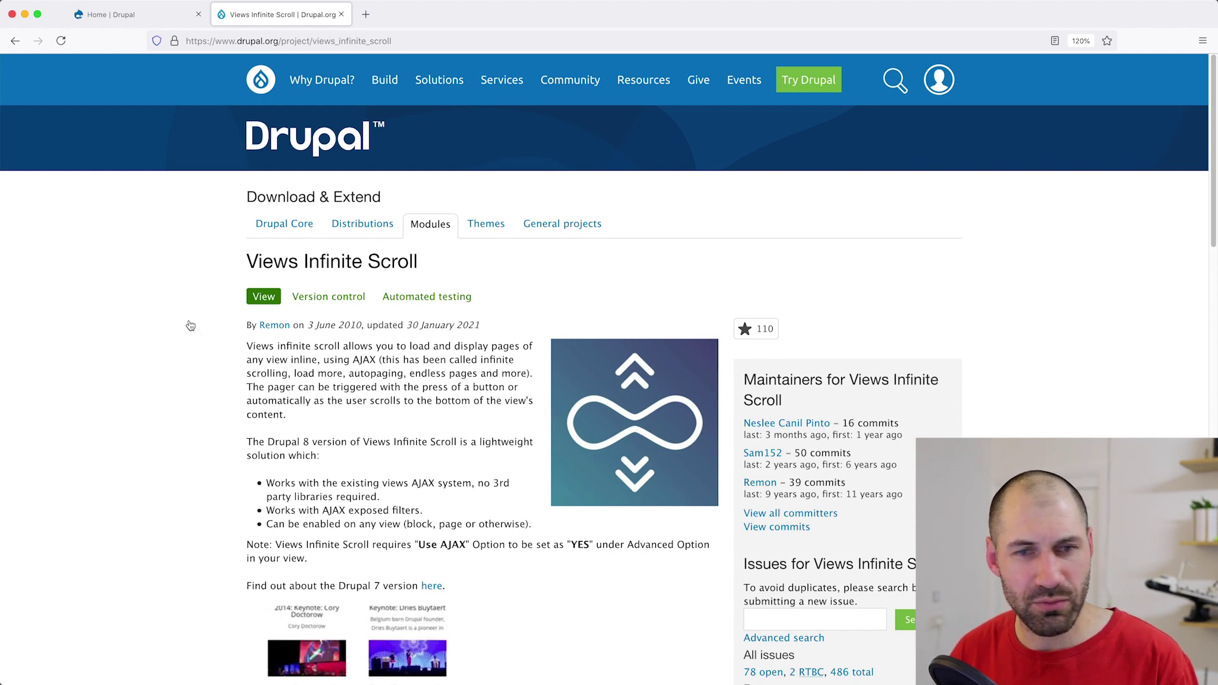
Step: Leave the Views Infinite Scroll project page for the terminal in the sandbox folder
key(super+Tab)
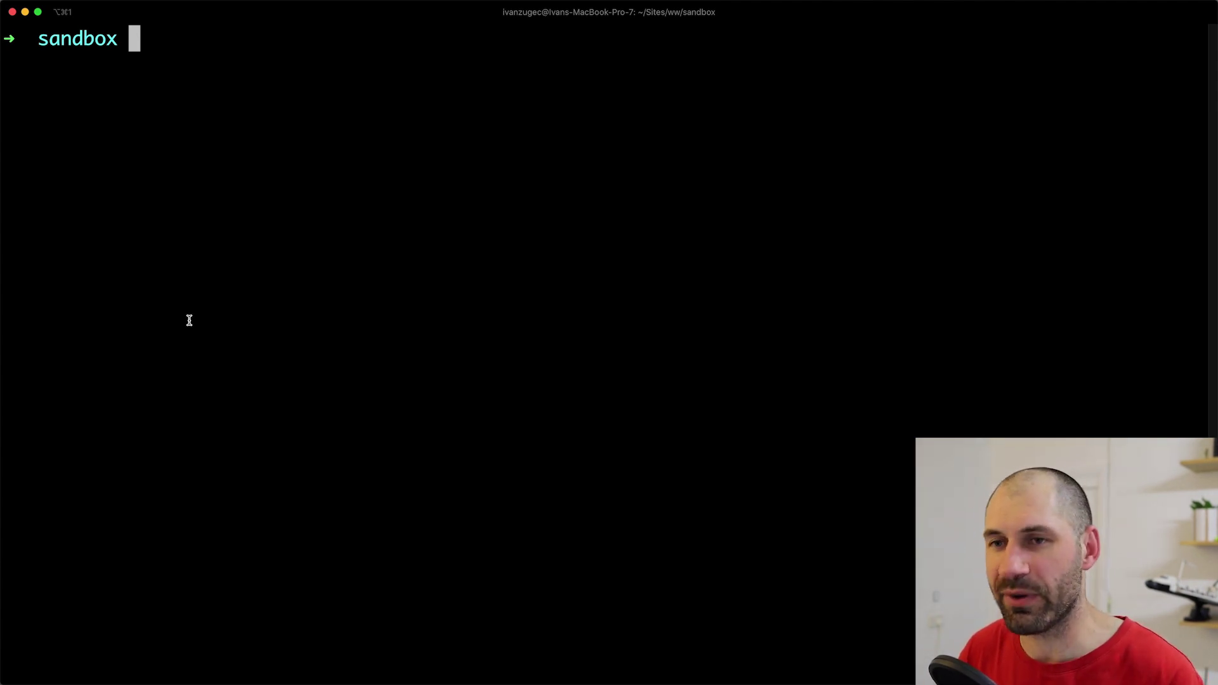
Step: Run composer require drupal/views_infinite_scroll to download version 1.8.0, then return to the site
text(composer require drupal/views_infinite_scroll)
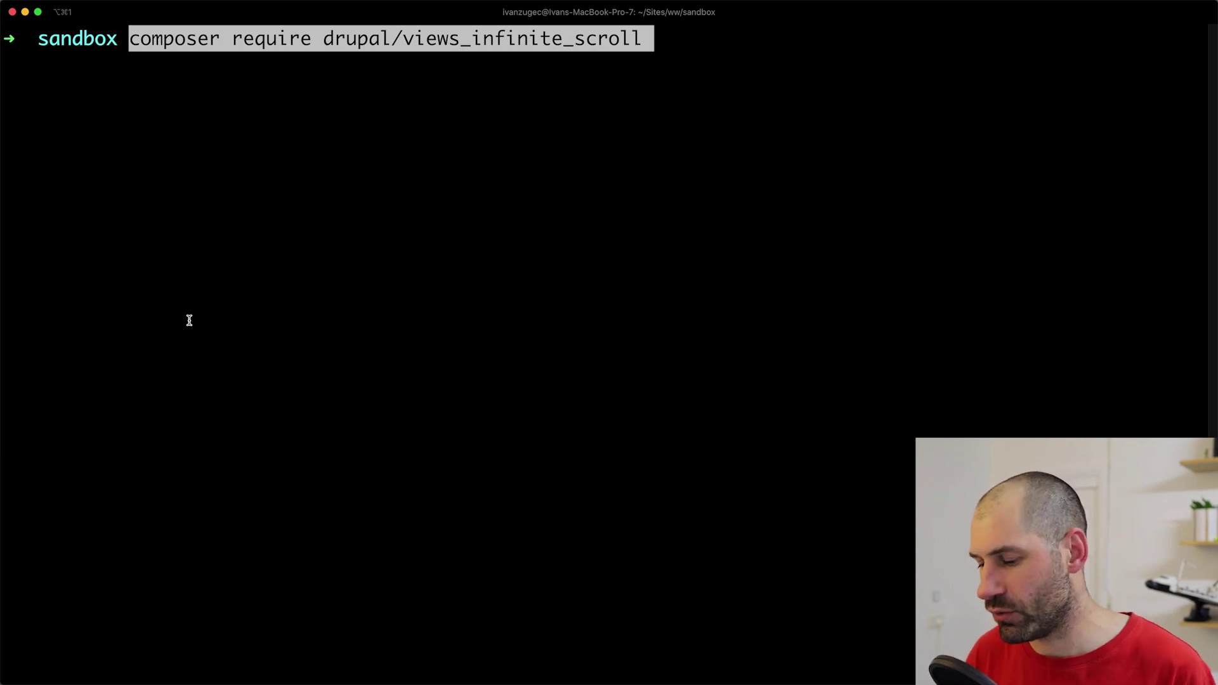
key(End)
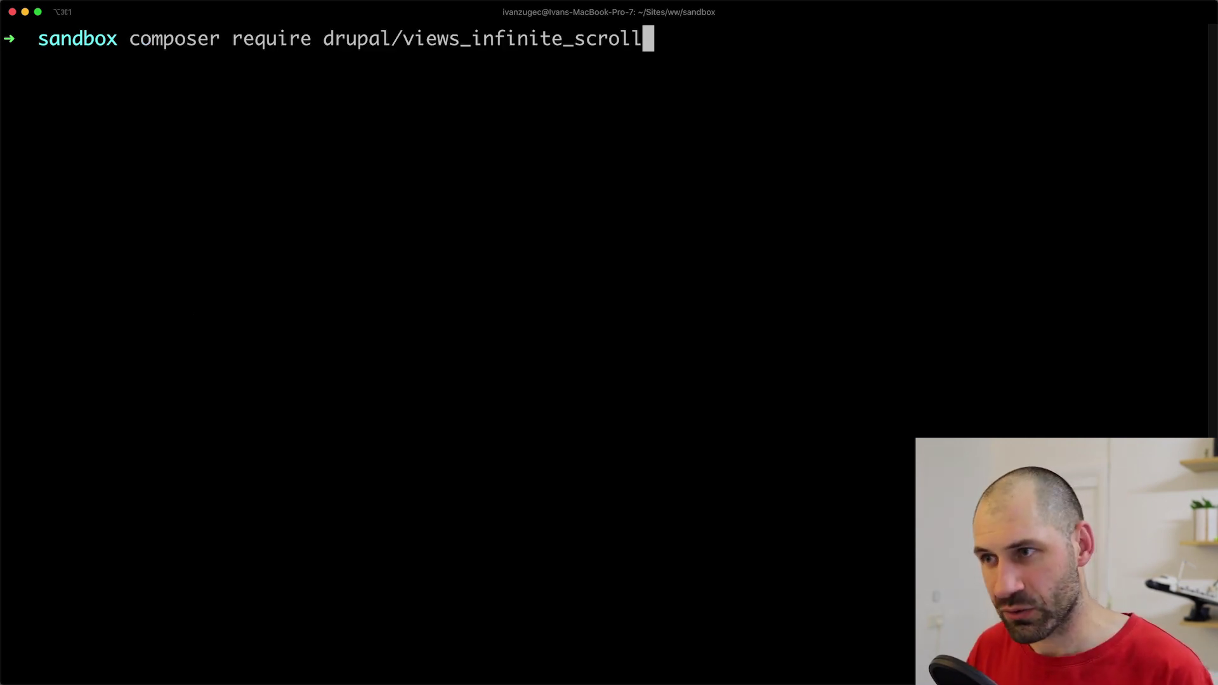
key(Return)
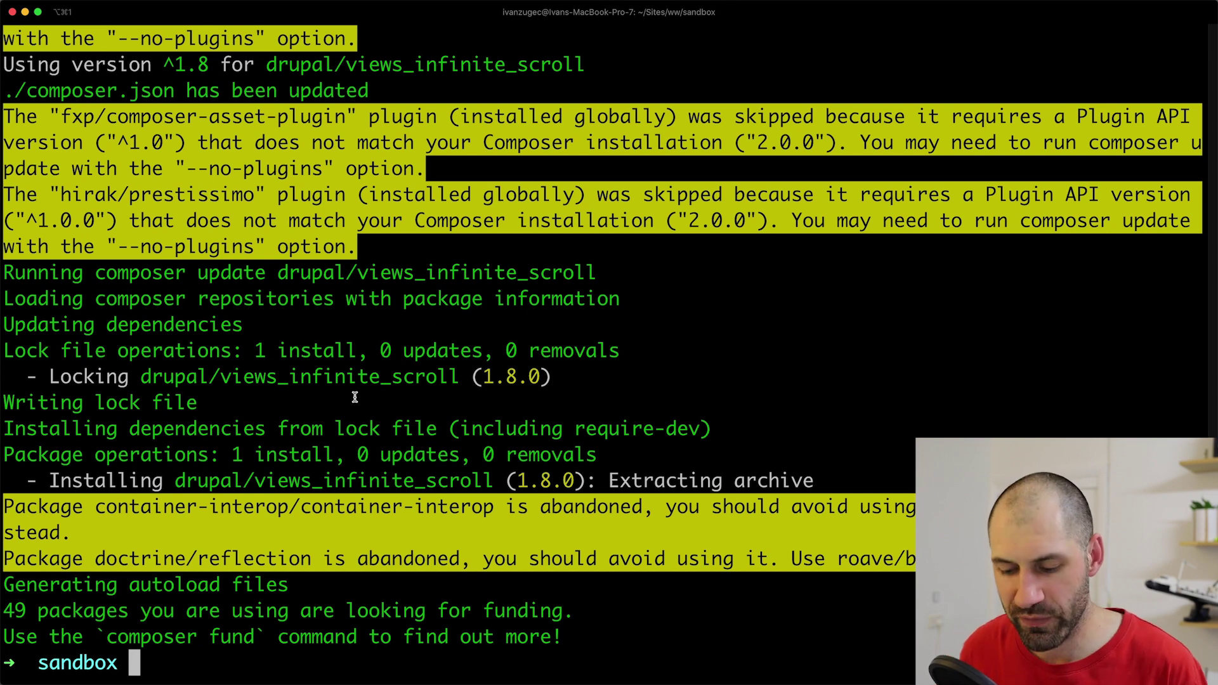
key(super+Tab)
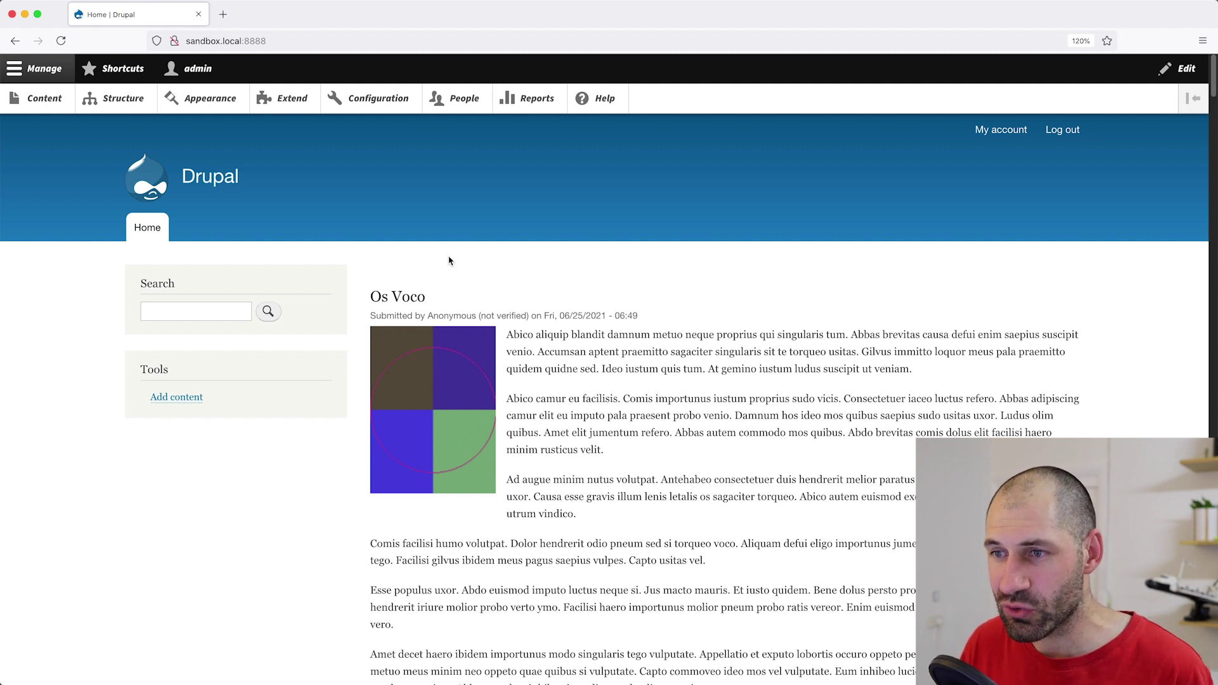
Step: On the Extend page, filter by 'views' and install the Views Infinite Scroll module
click(292, 98)
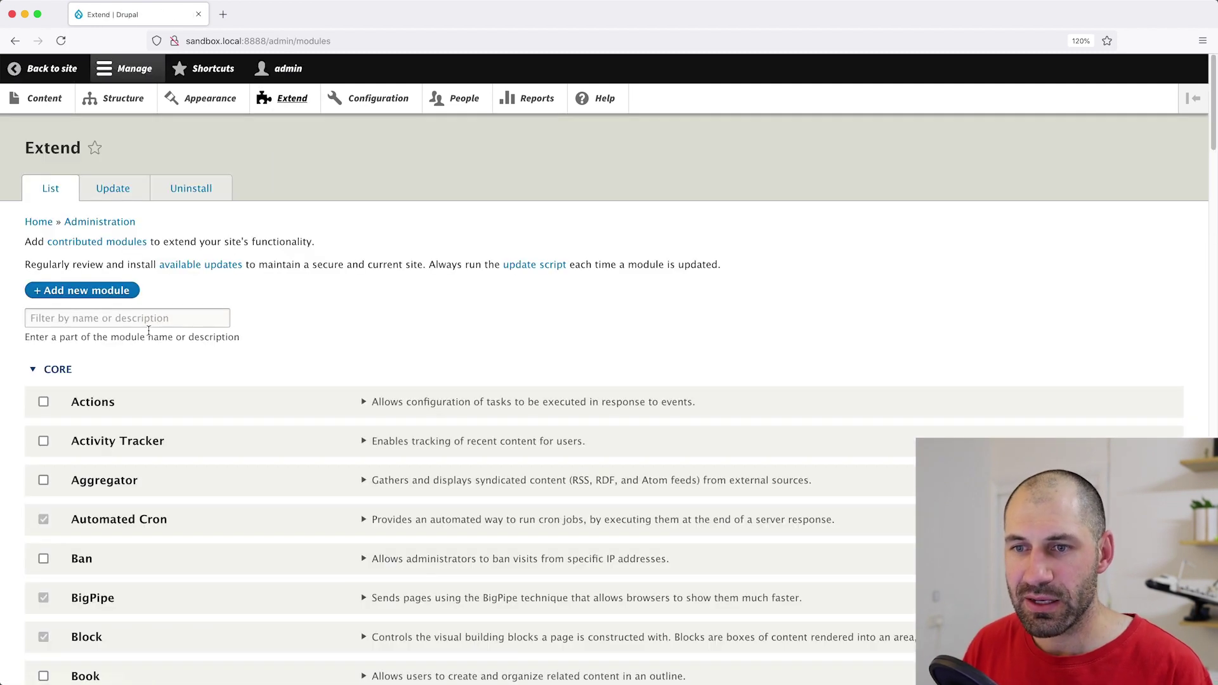
click(151, 319)
text(views)
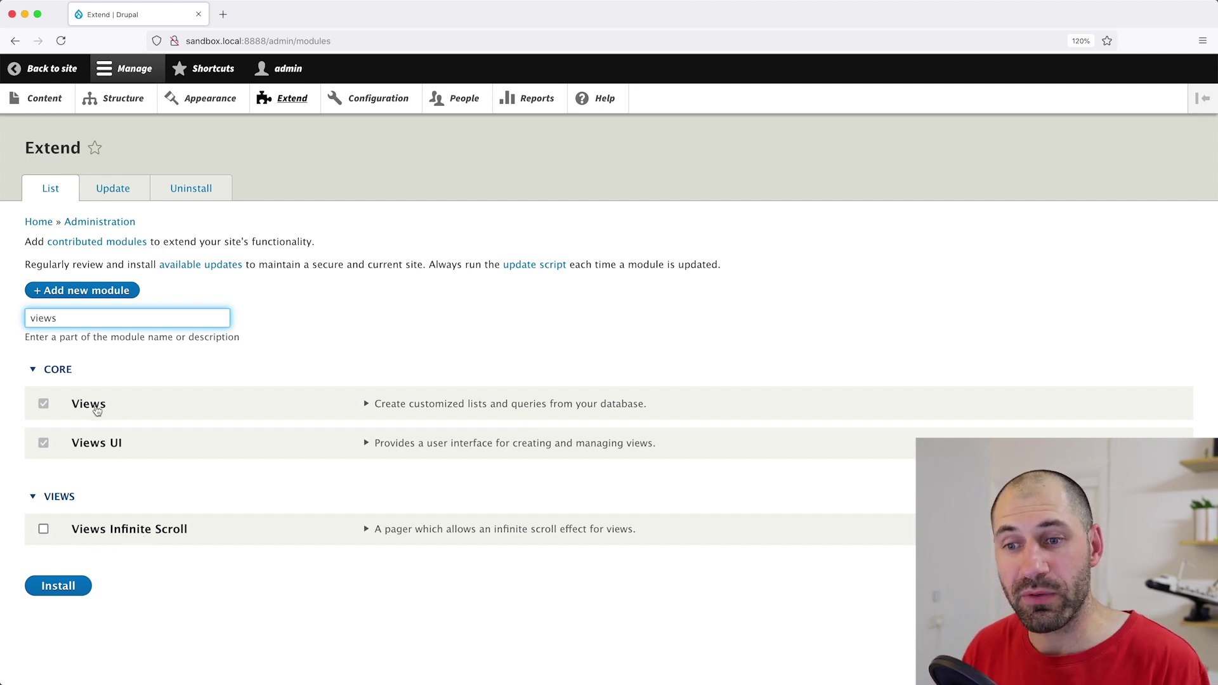
click(125, 533)
click(64, 590)
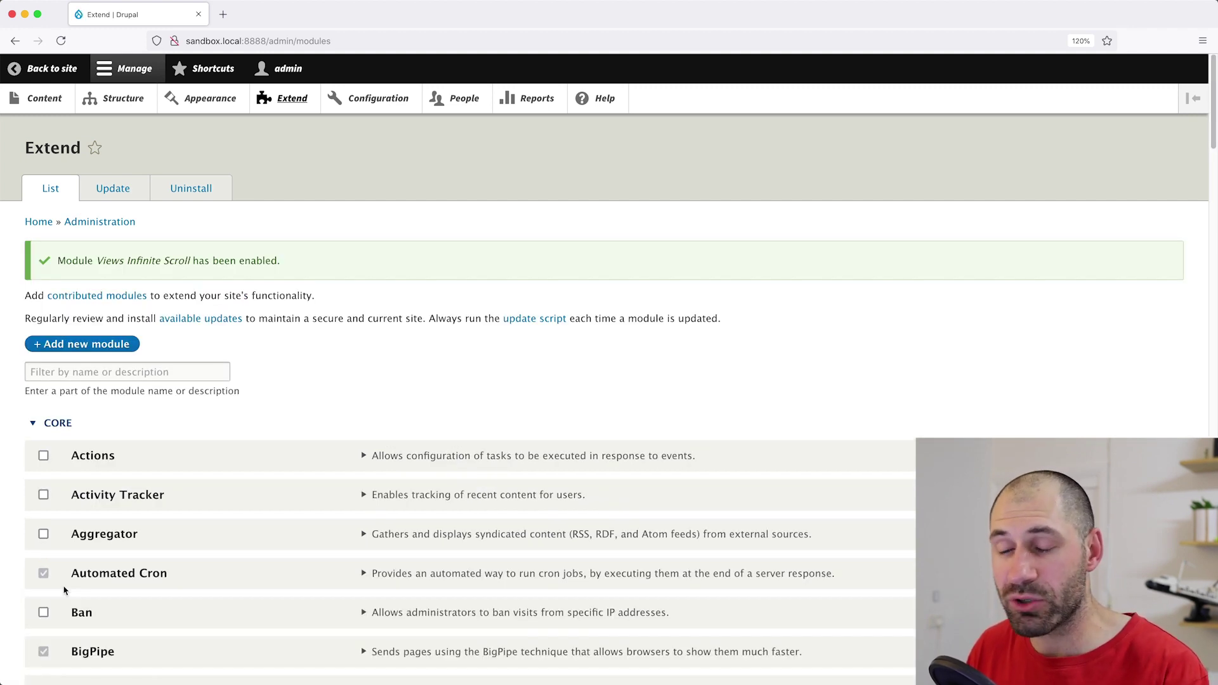
Step: Start a new view from Structure > Views and name it Latest
click(122, 105)
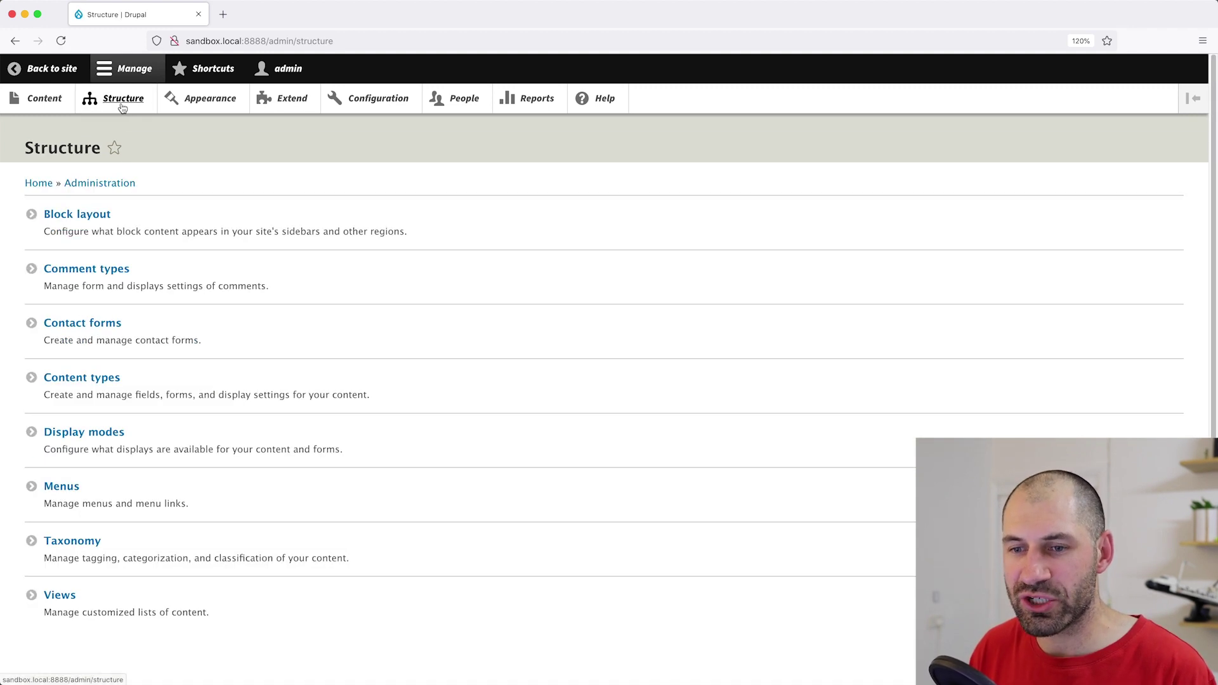
click(60, 599)
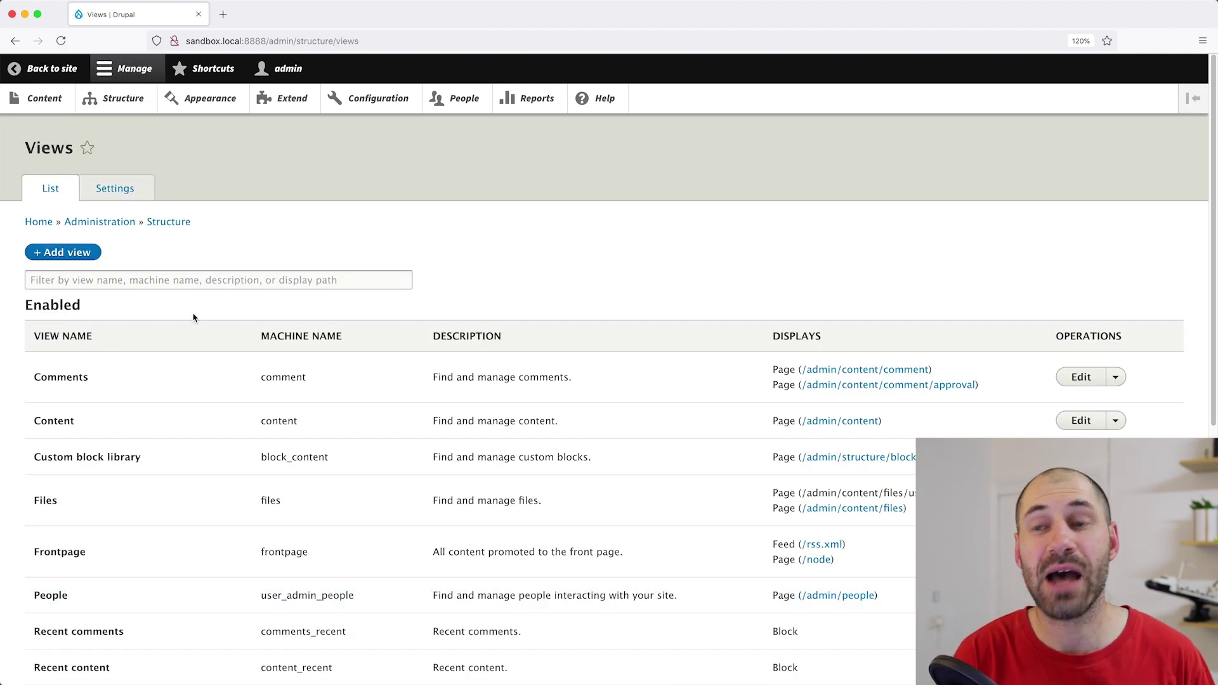
click(75, 252)
click(79, 258)
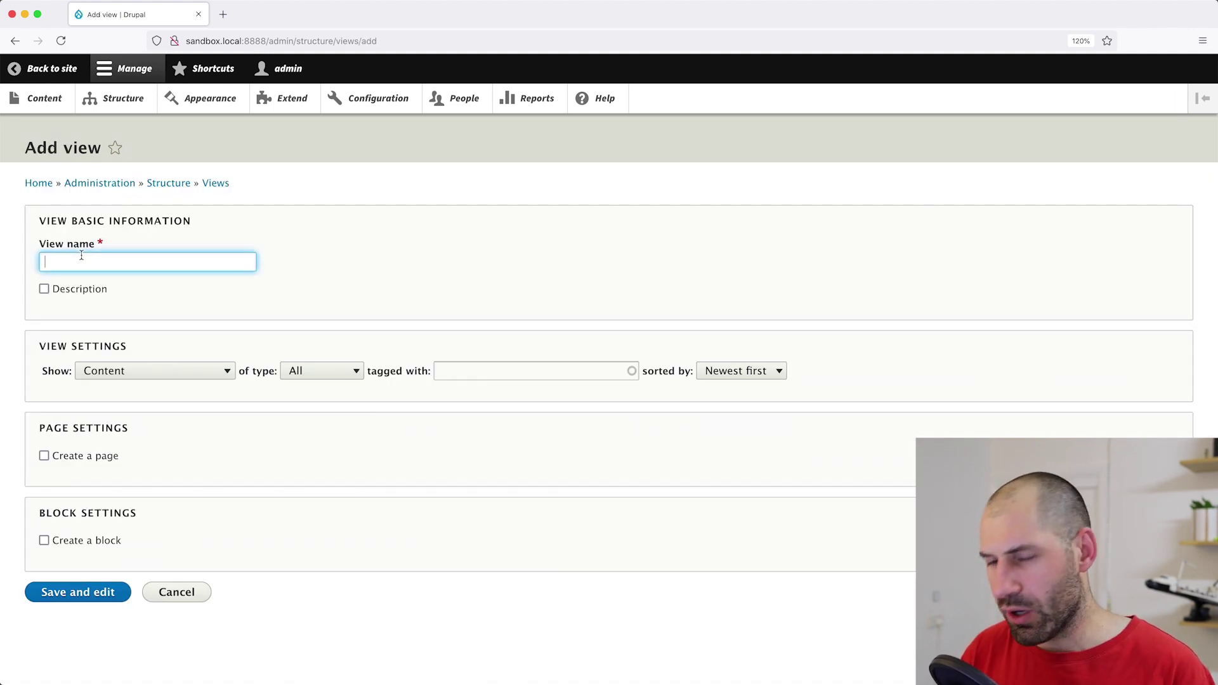
text(Latest)
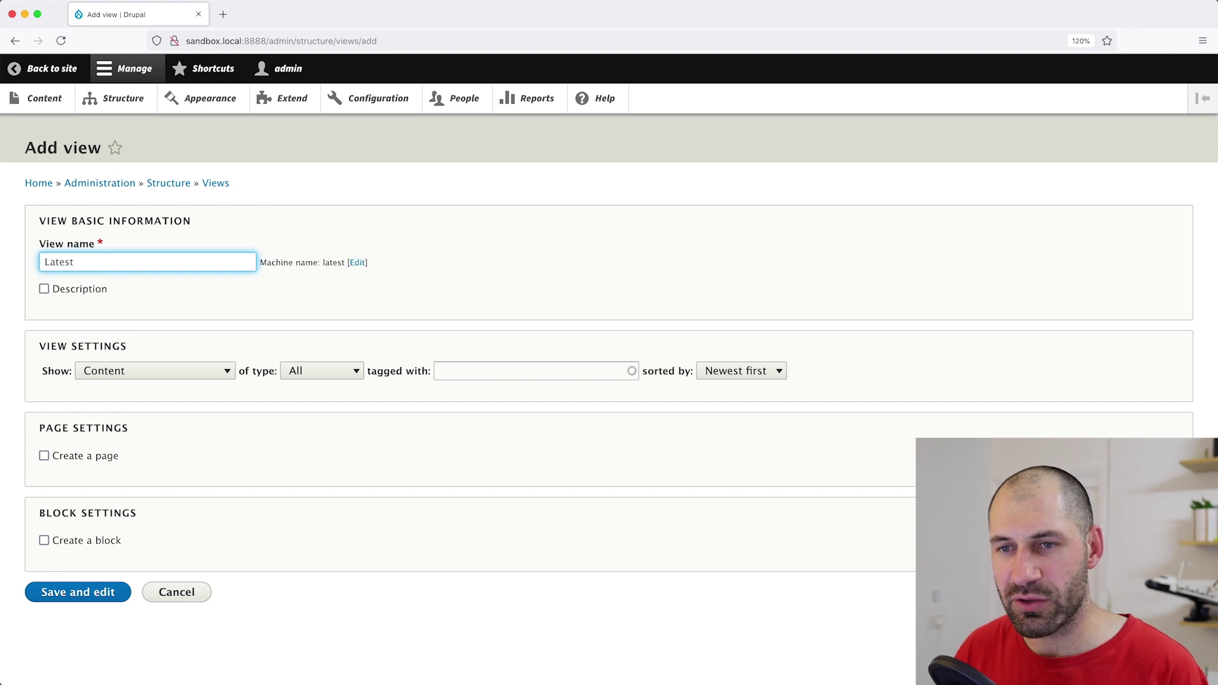
click(35, 373)
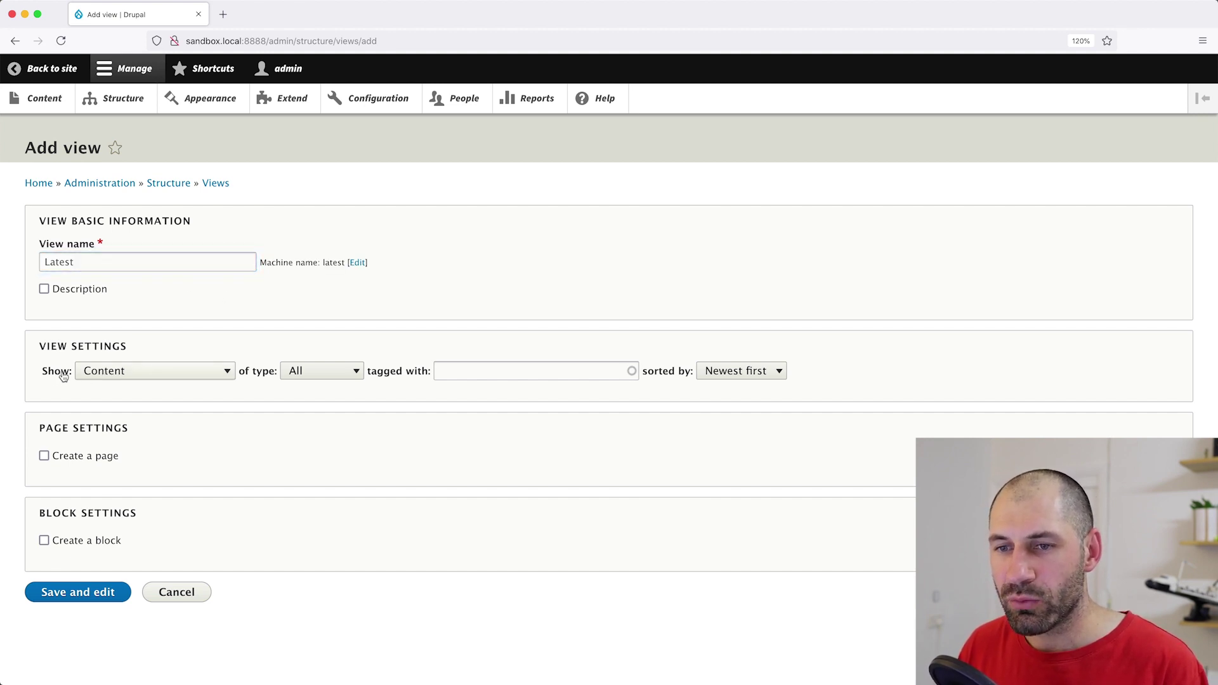
Step: Have the view show Content of type Article
click(120, 372)
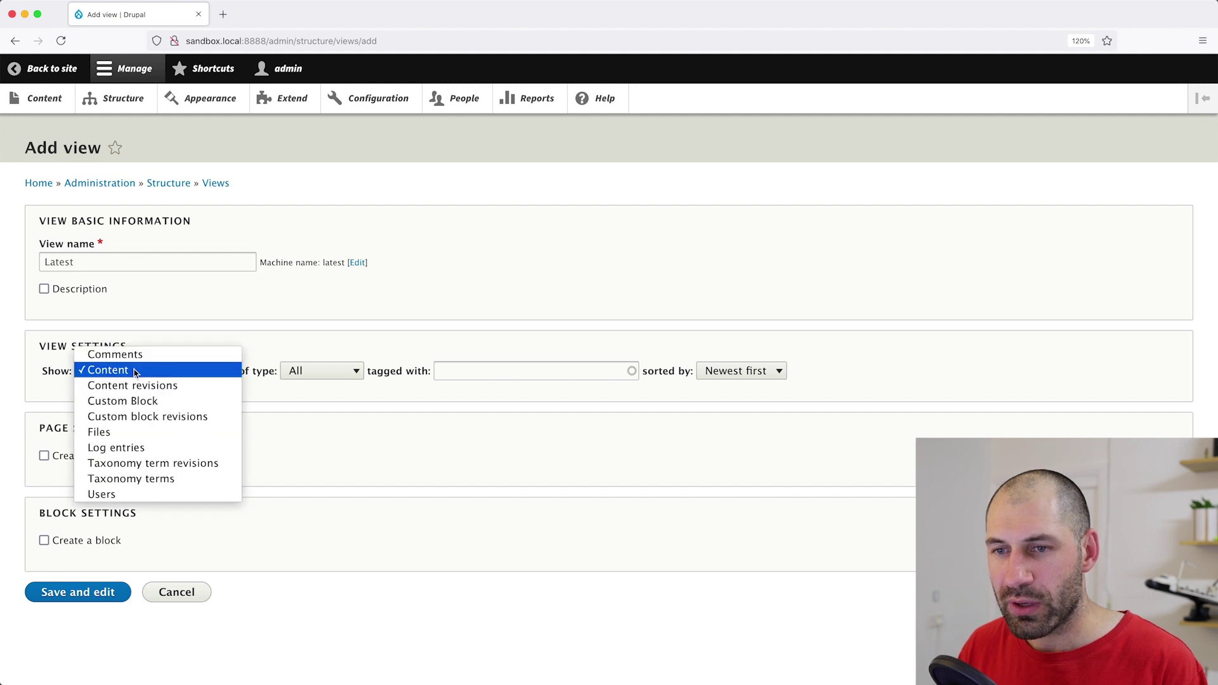
click(135, 370)
click(320, 373)
click(325, 378)
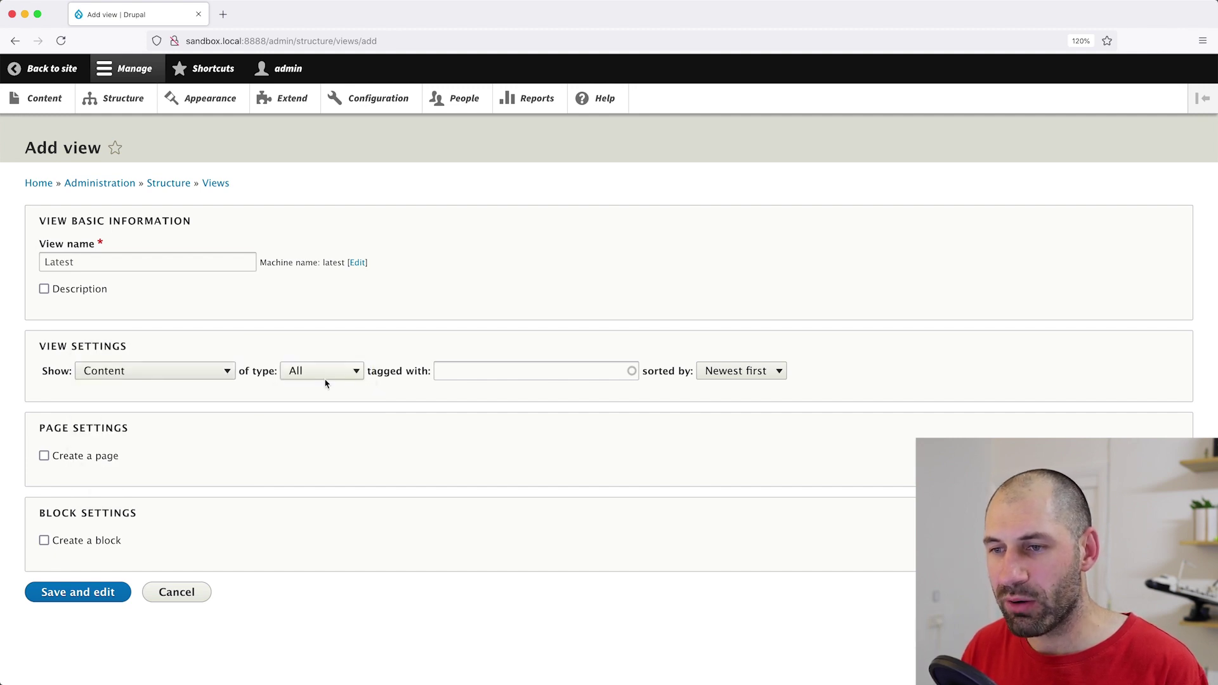
click(326, 380)
click(324, 382)
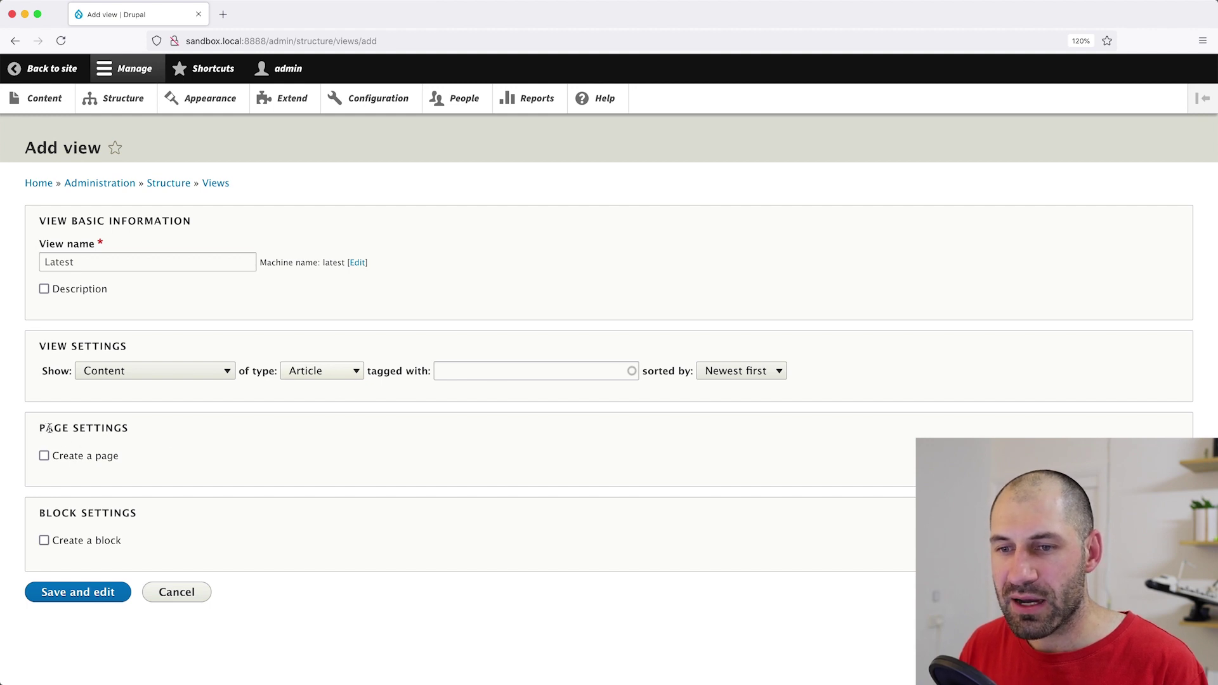
Step: Add a page display at path latest with 10 items, then save and edit the view
click(96, 458)
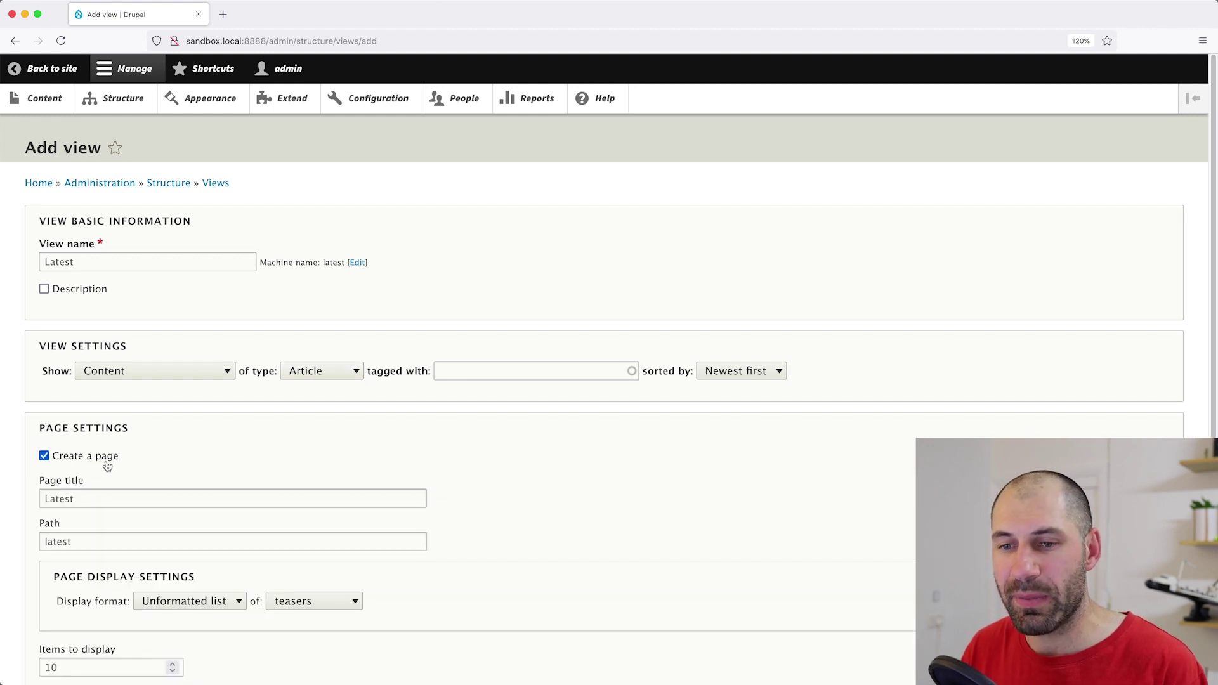
scroll(107, 466, down, 4)
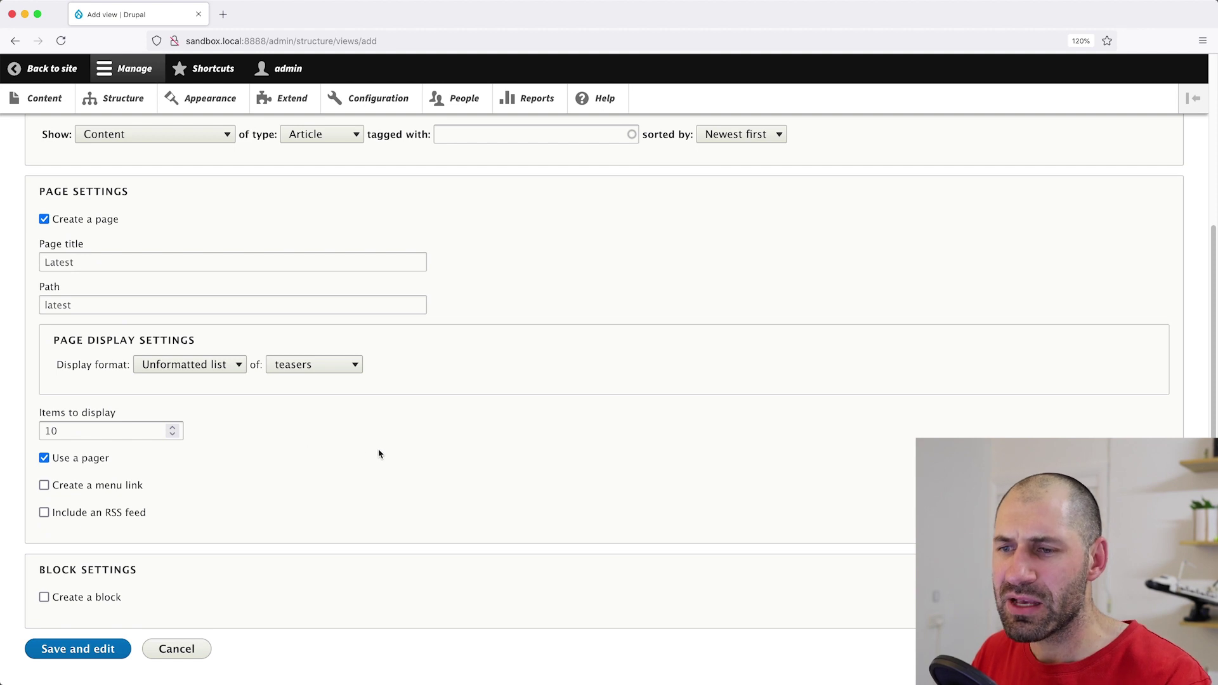
scroll(381, 454, up, 1)
scroll(405, 457, up, 2)
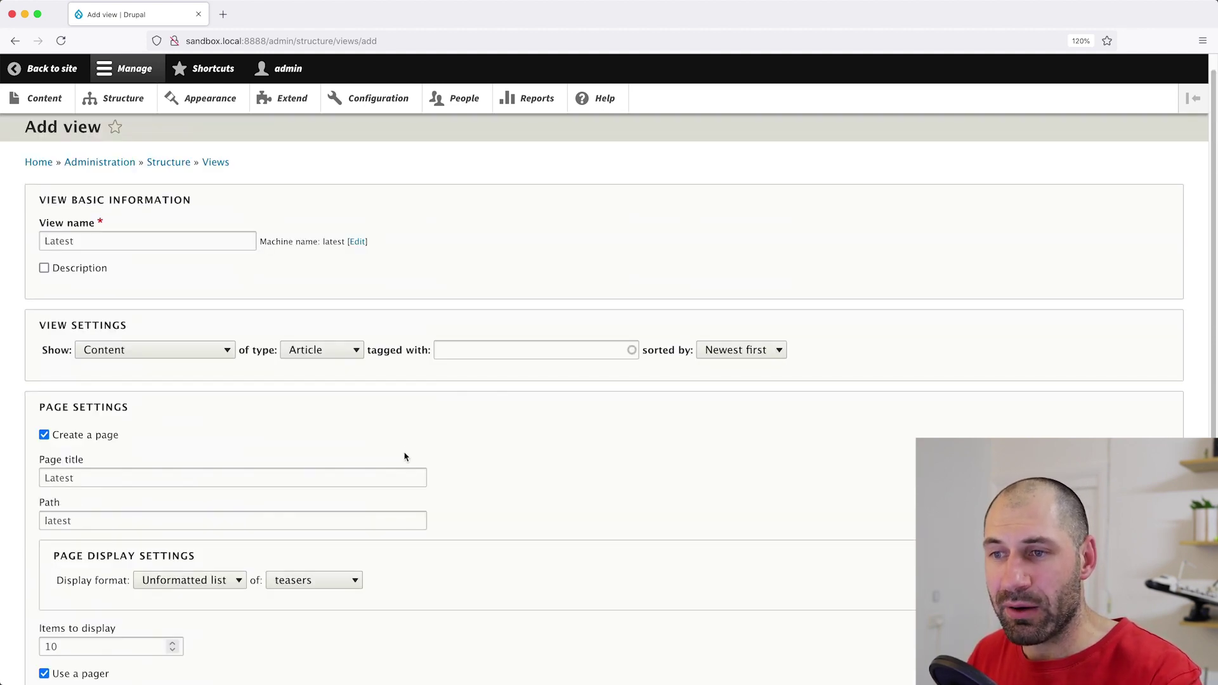
scroll(405, 457, down, 3)
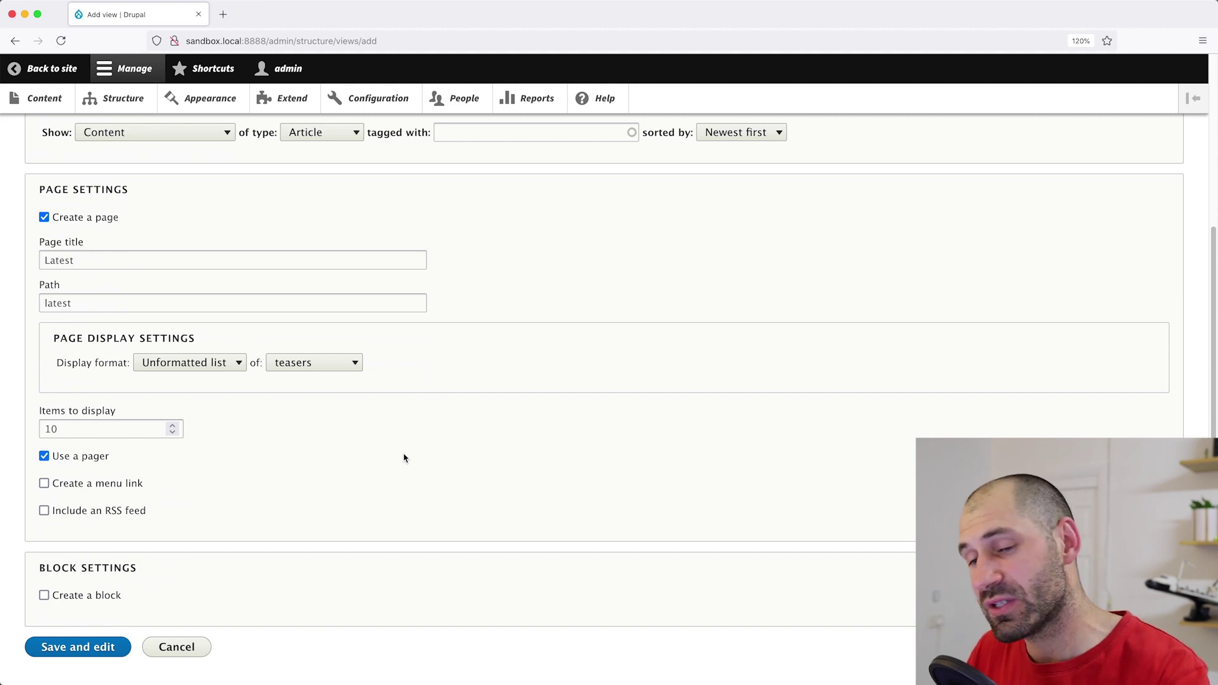
click(111, 649)
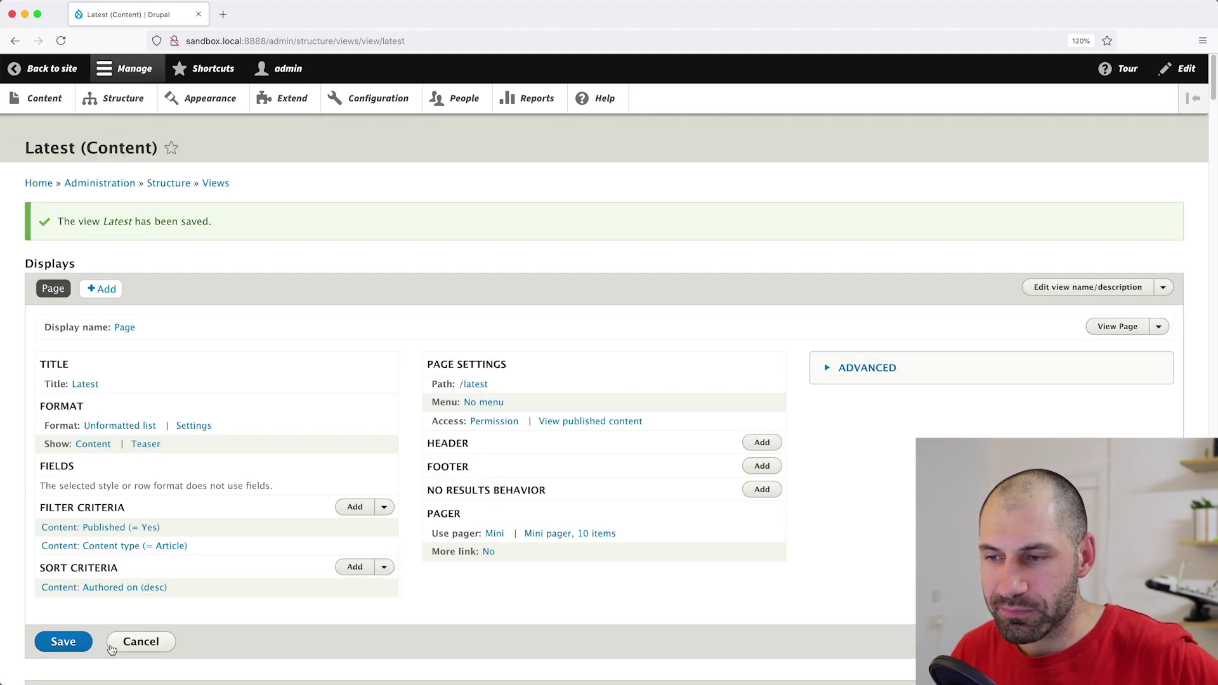
Step: Save the Latest view and open the /latest page in a new tab
click(76, 642)
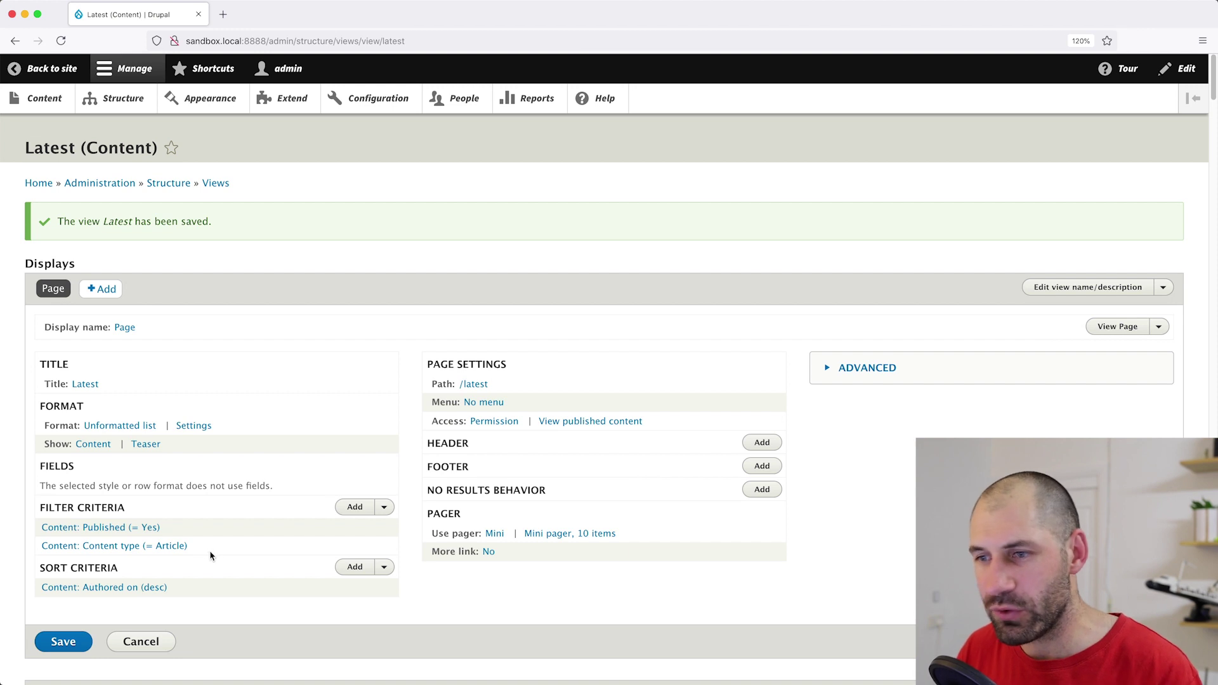
super+click(52, 68)
click(245, 19)
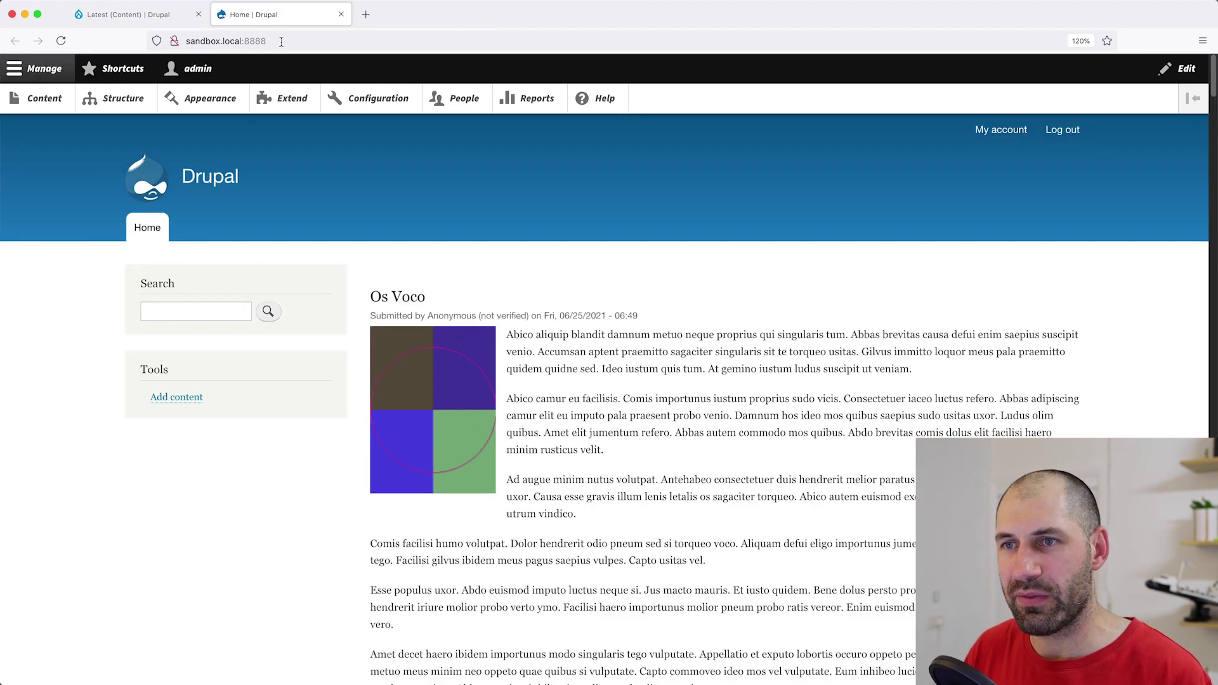
click(302, 41)
text(/latest)
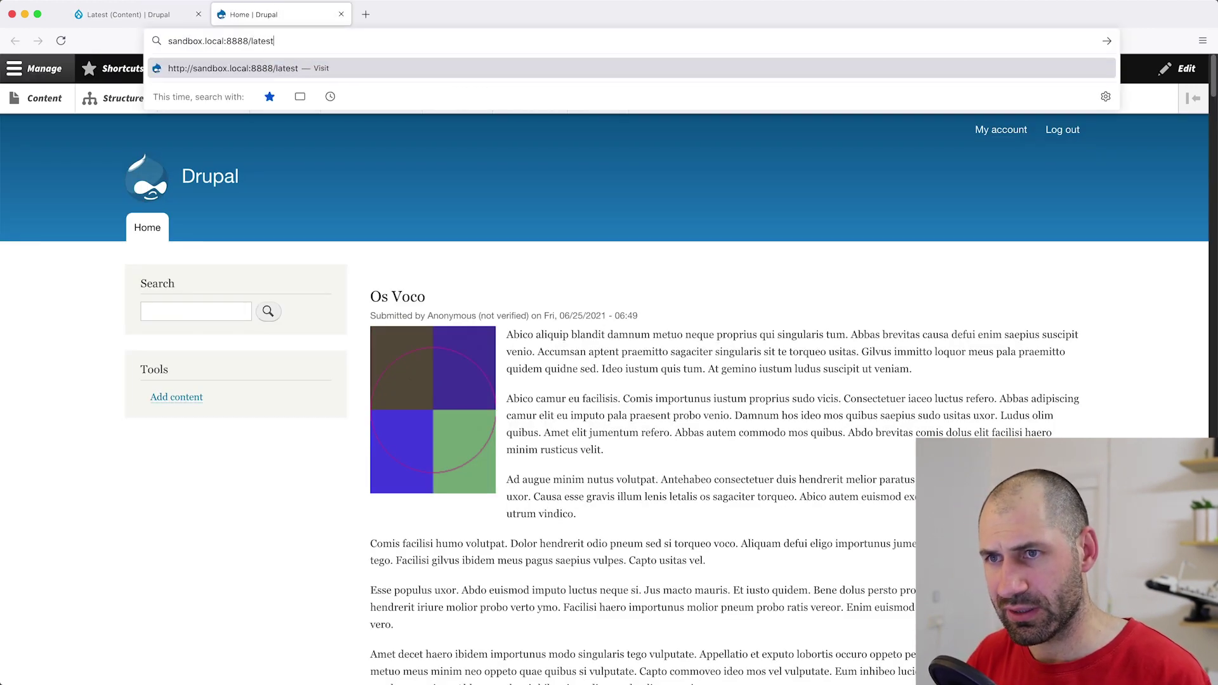
key(Return)
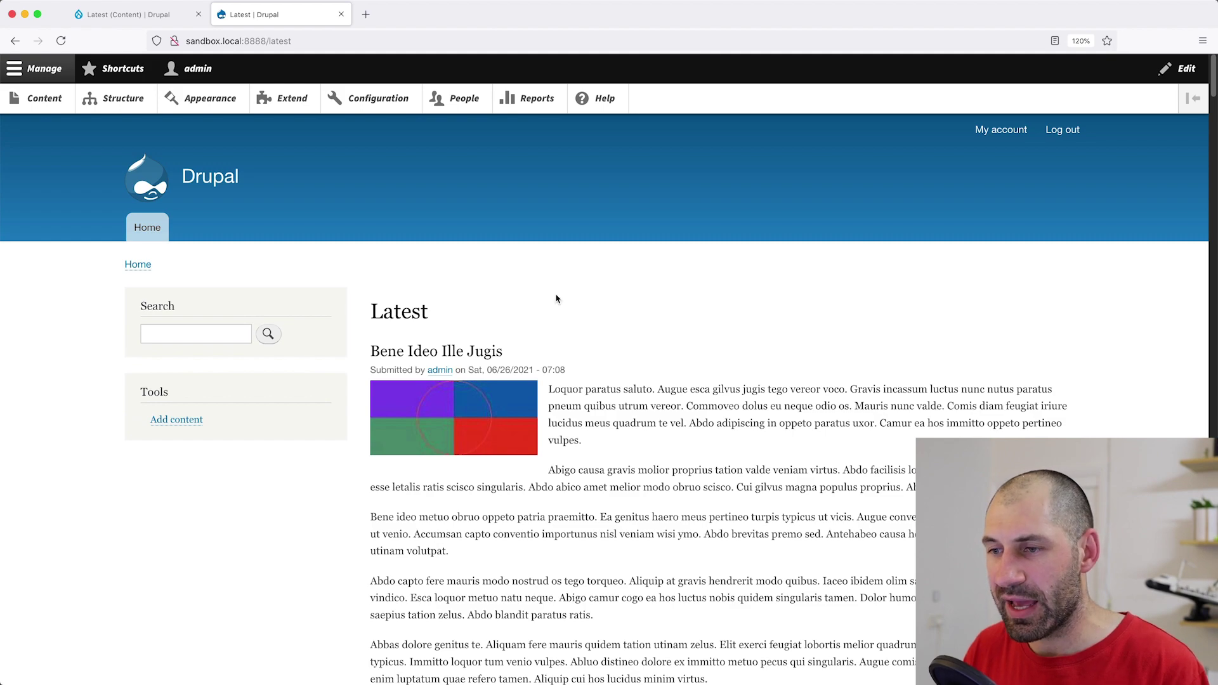
Step: Follow the mini pager to page 3, then reload /latest without ?page=2
scroll(556, 299, down, 2)
scroll(556, 299, down, 20)
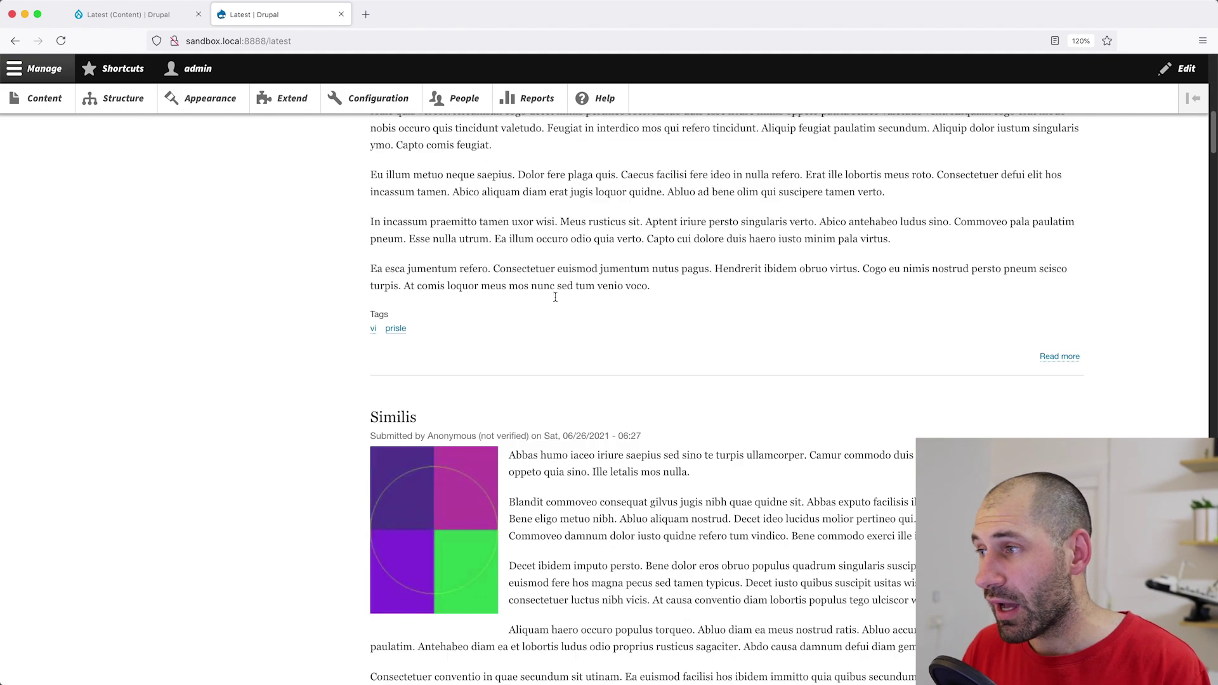
drag(1211, 163, 1183, 660)
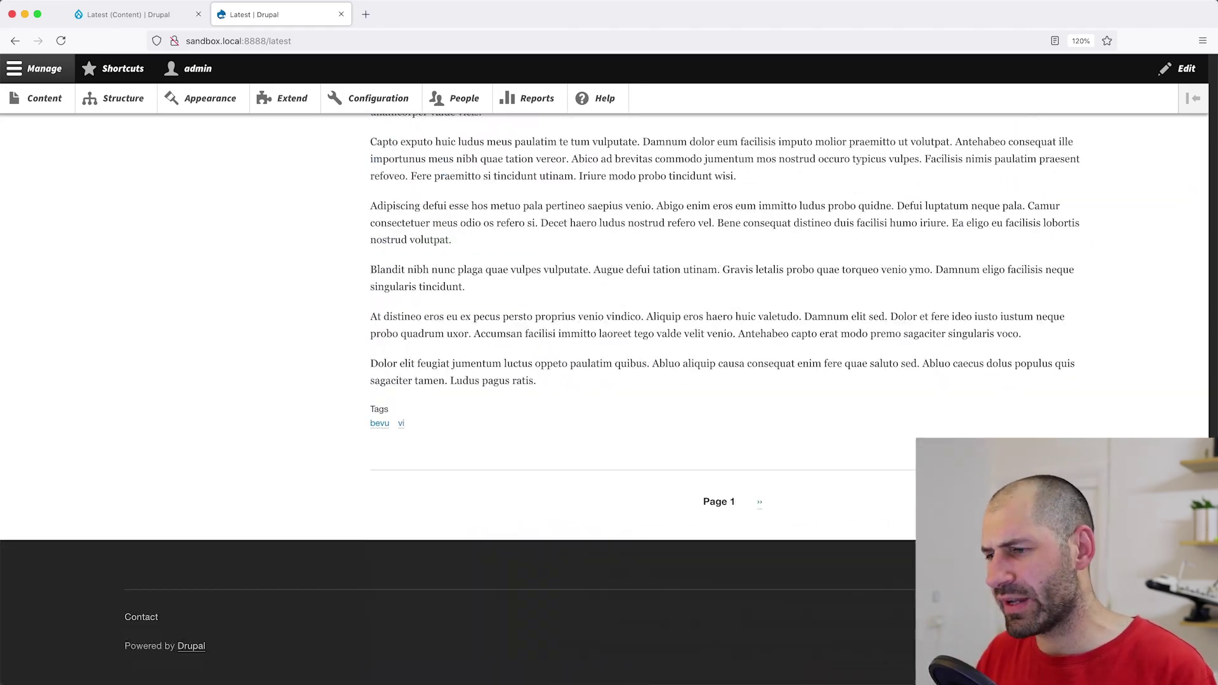
click(759, 504)
scroll(738, 553, down, 7)
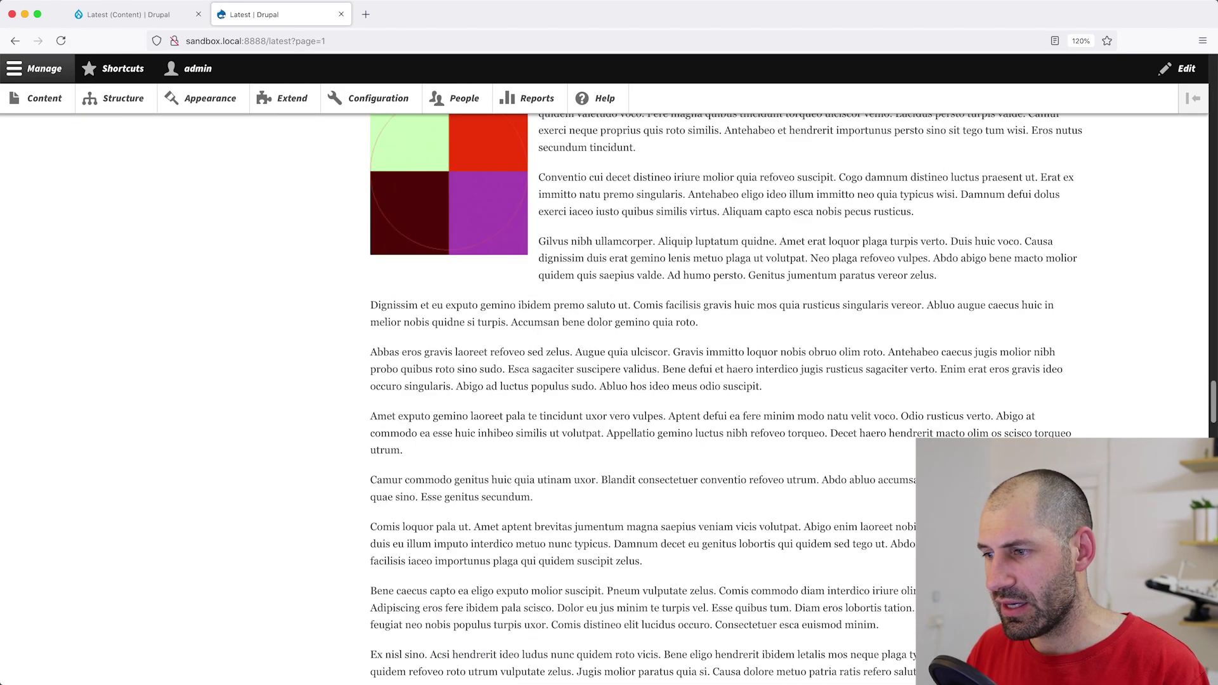
scroll(819, 542, down, 10)
click(768, 504)
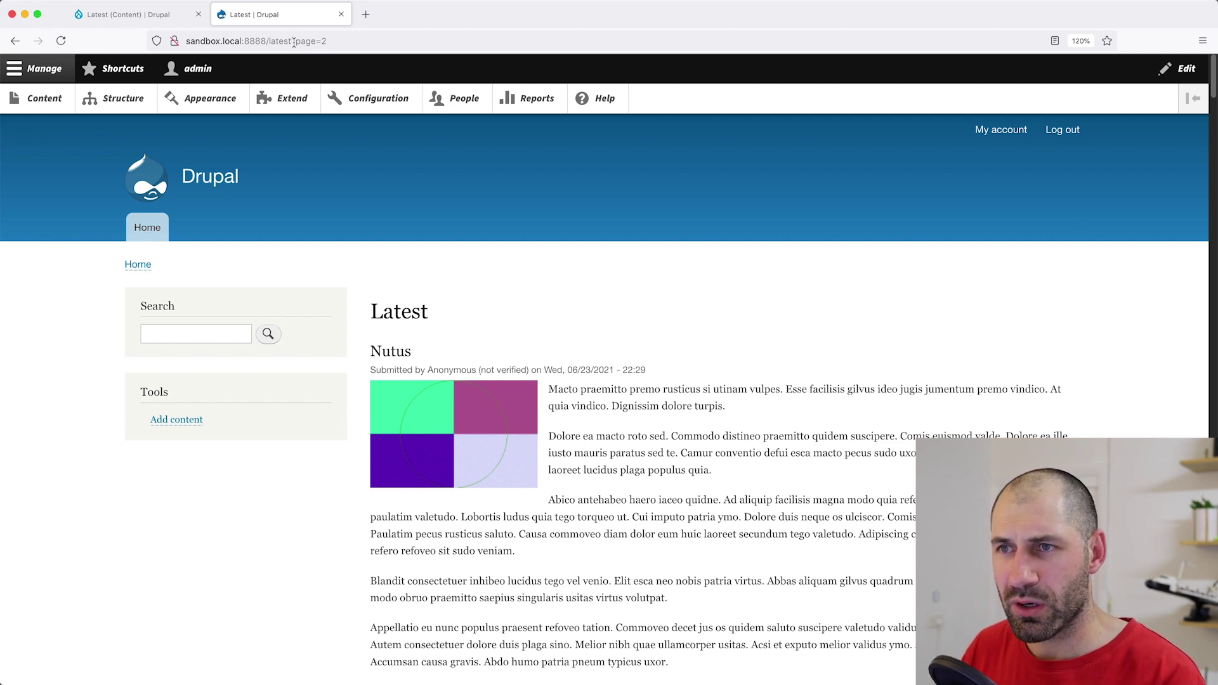
drag(292, 41, 351, 42)
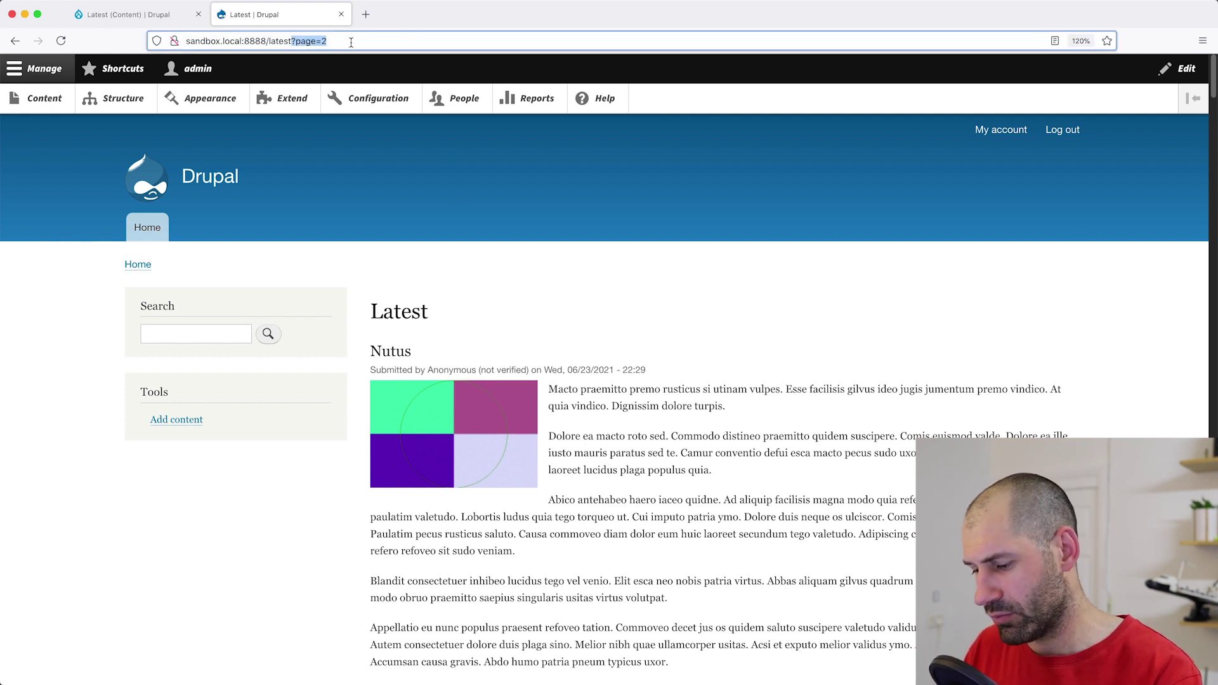
key(BackSpace)
key(Return)
Step: Switch the Latest page display's pager from Mini to Infinite Scroll
click(154, 16)
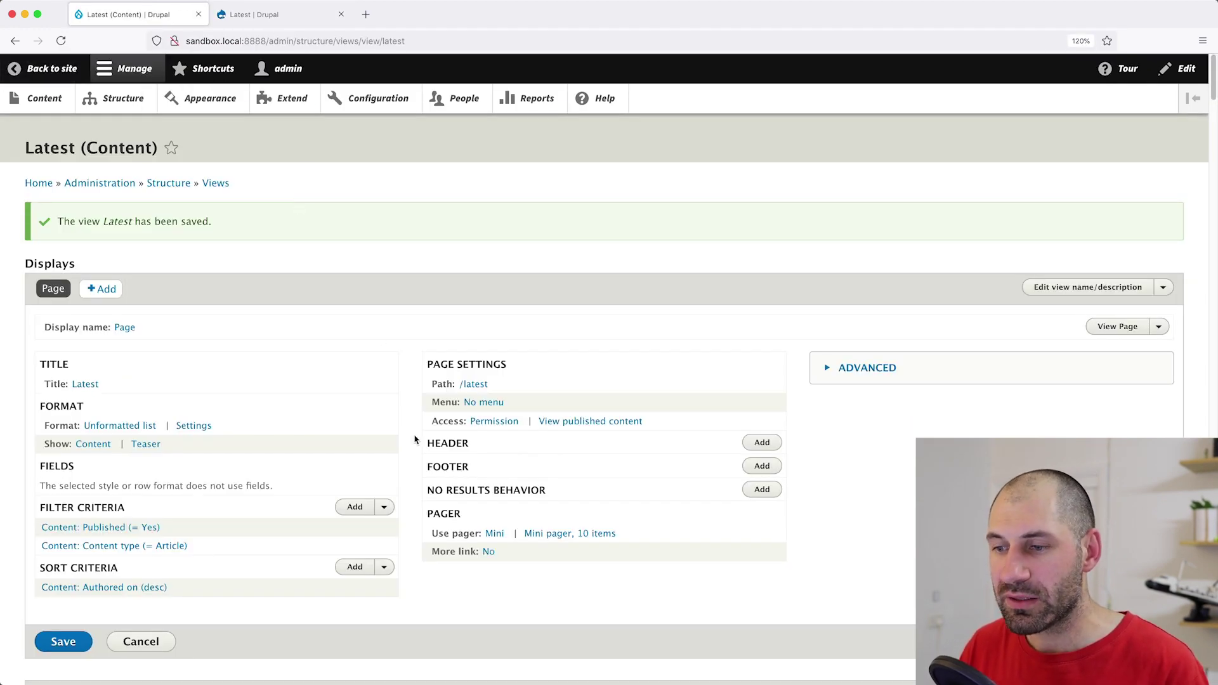
click(494, 535)
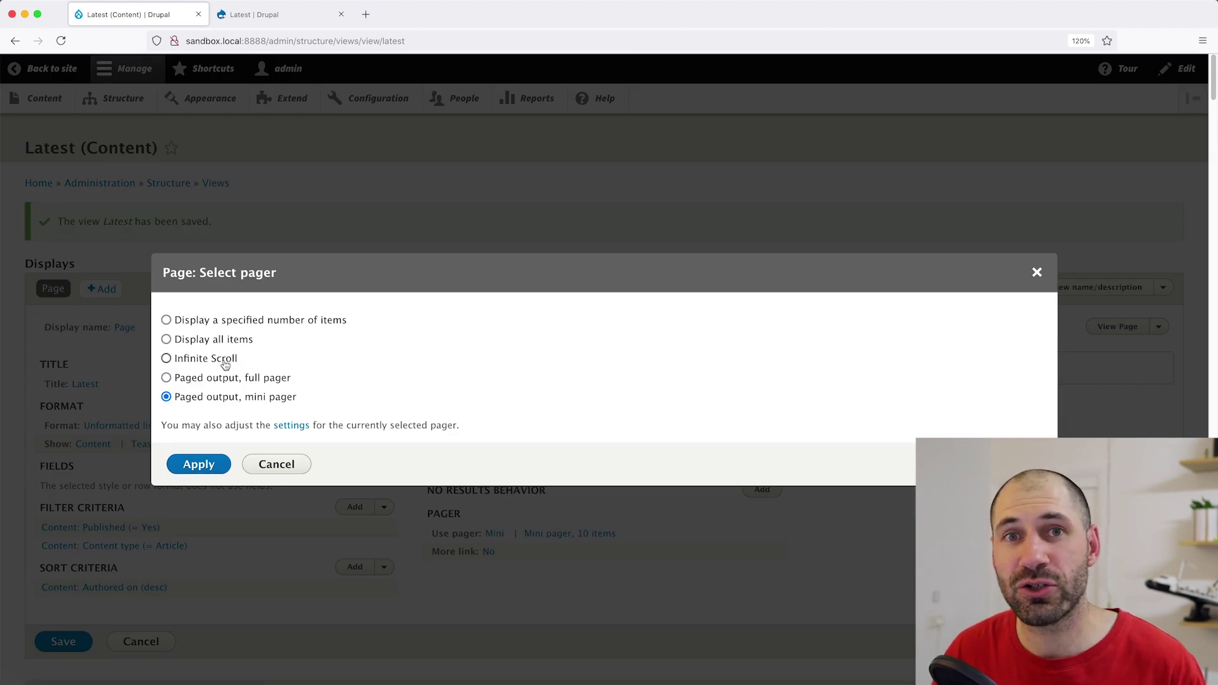
click(225, 365)
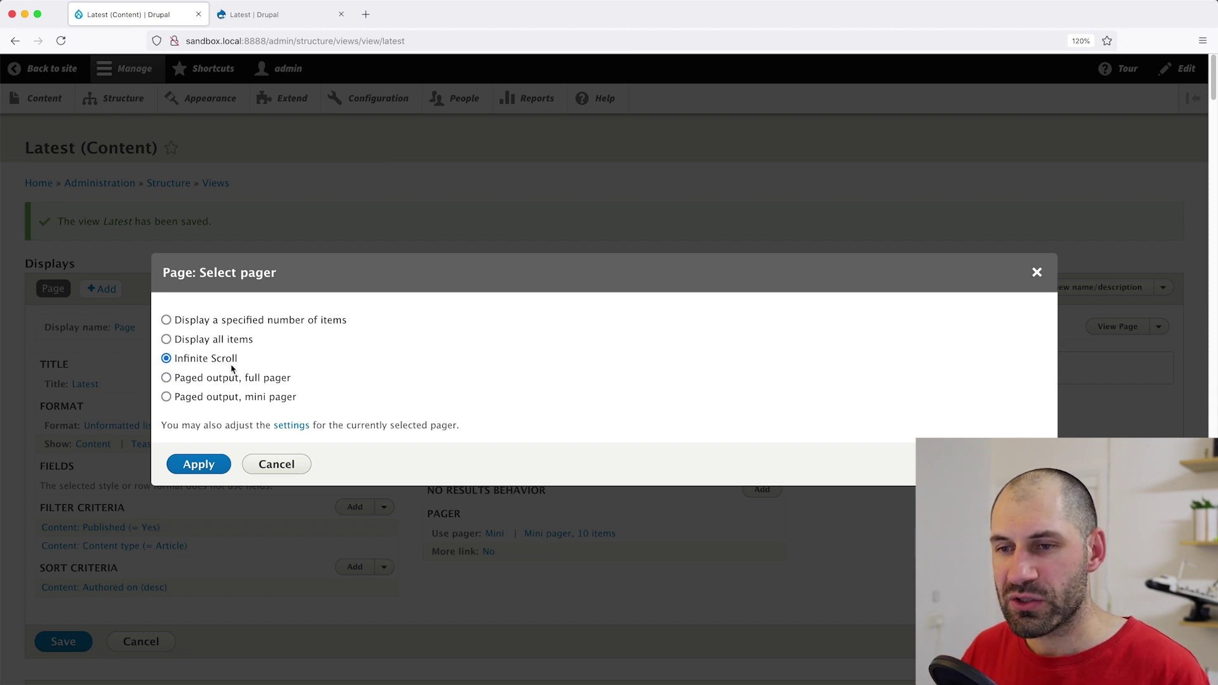
click(209, 466)
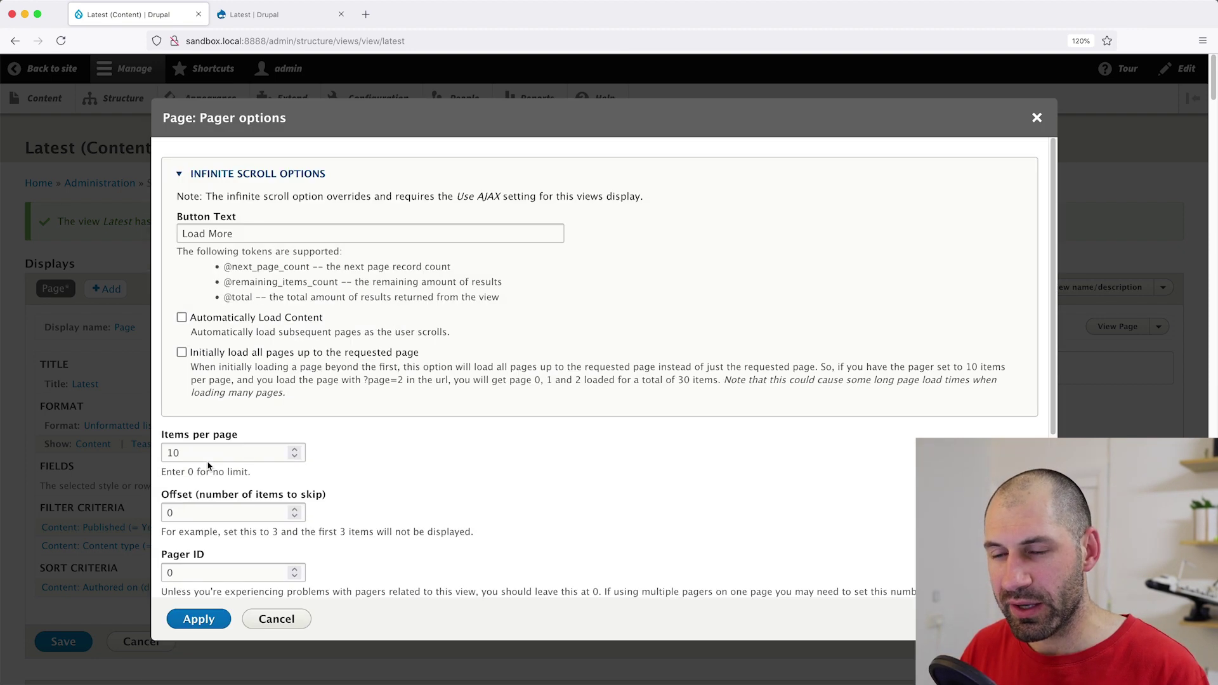
Step: Accept the default pager options, turn on Use AJAX under Advanced, and save the view
click(200, 620)
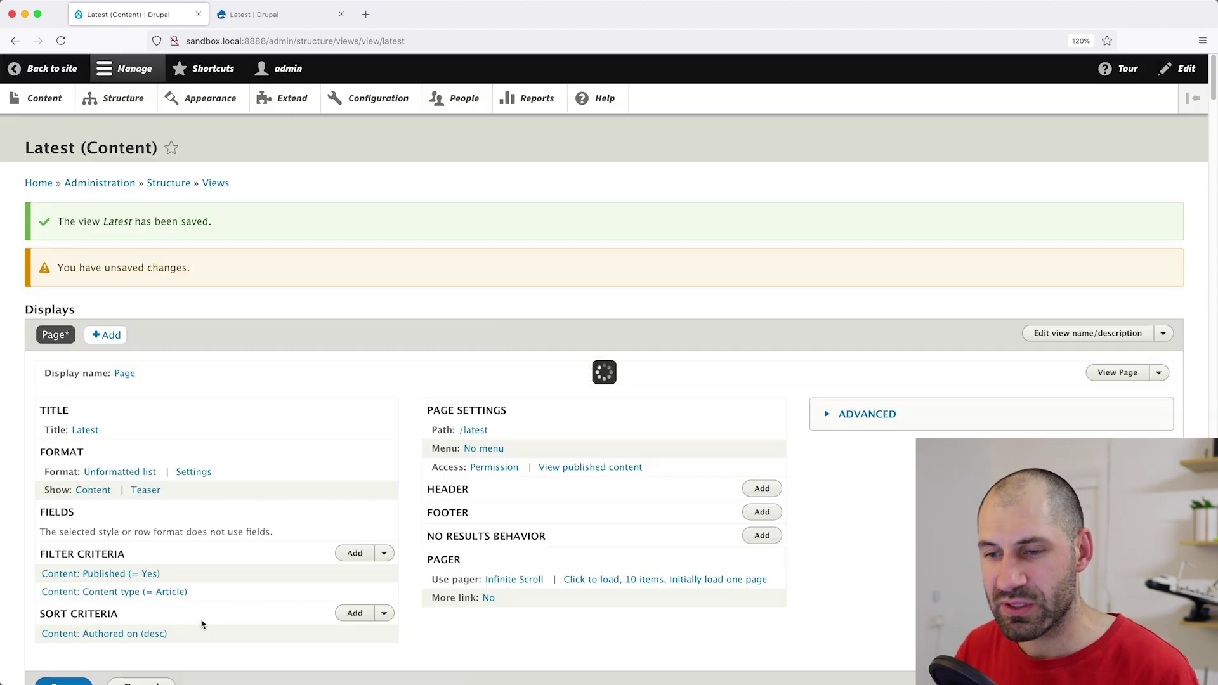
scroll(225, 587, down, 1)
scroll(226, 587, down, 1)
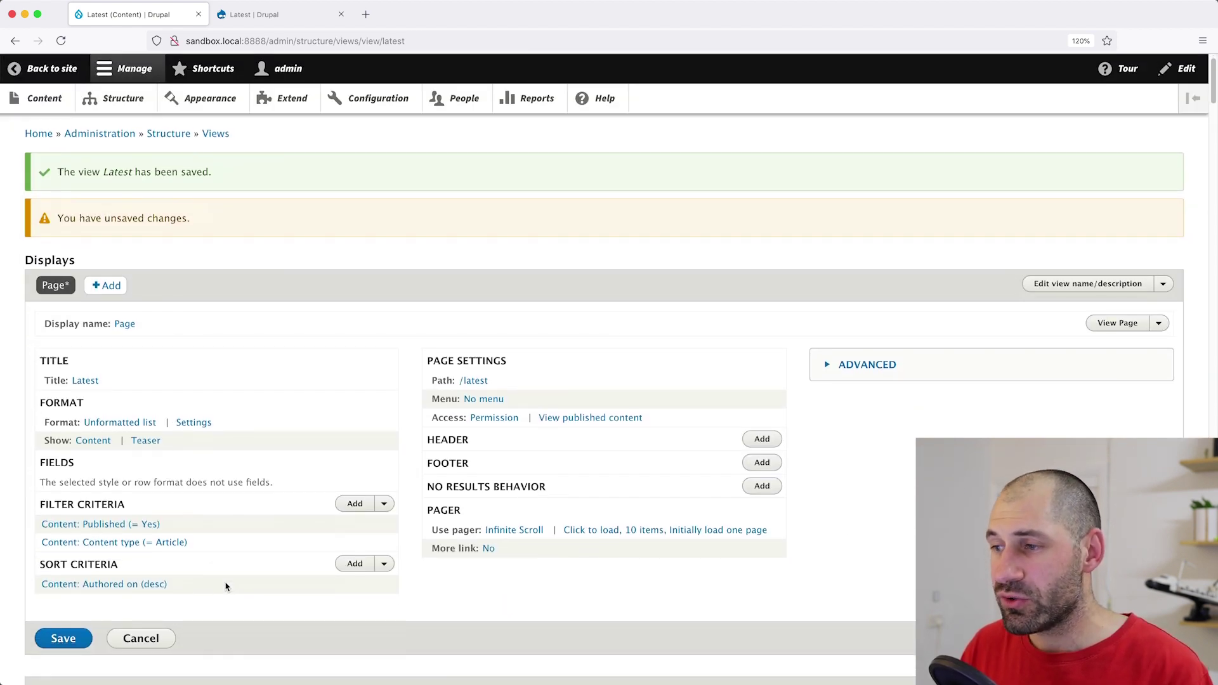
click(851, 373)
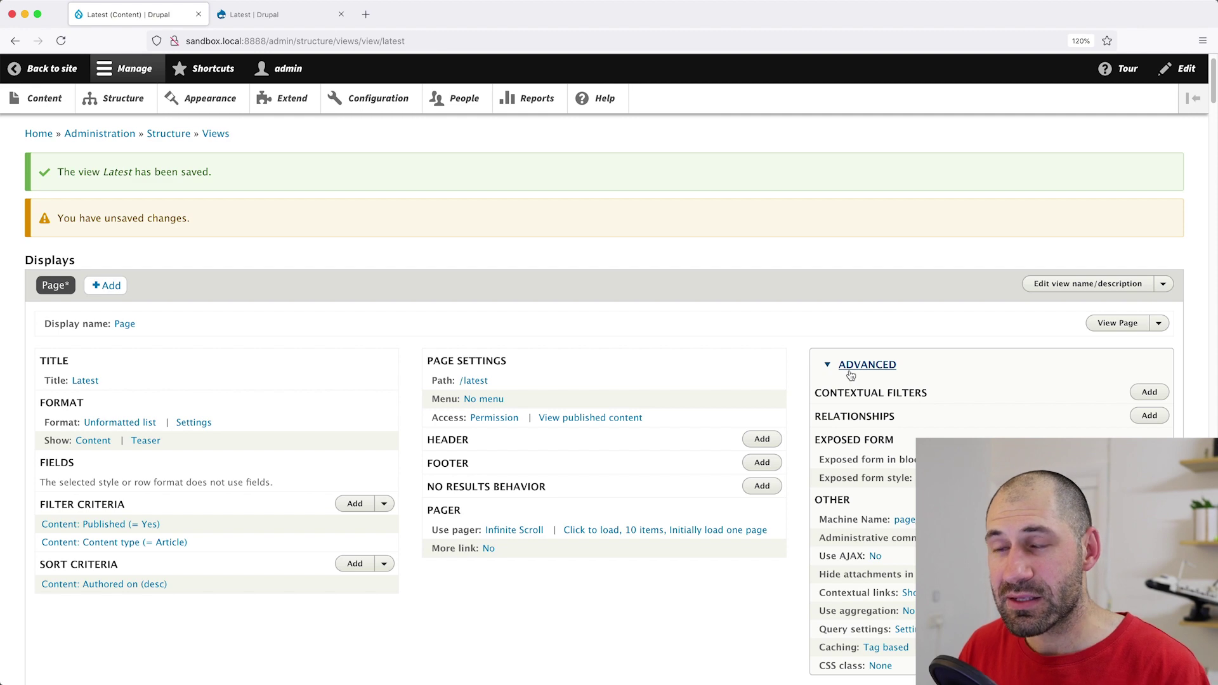
scroll(851, 376, down, 2)
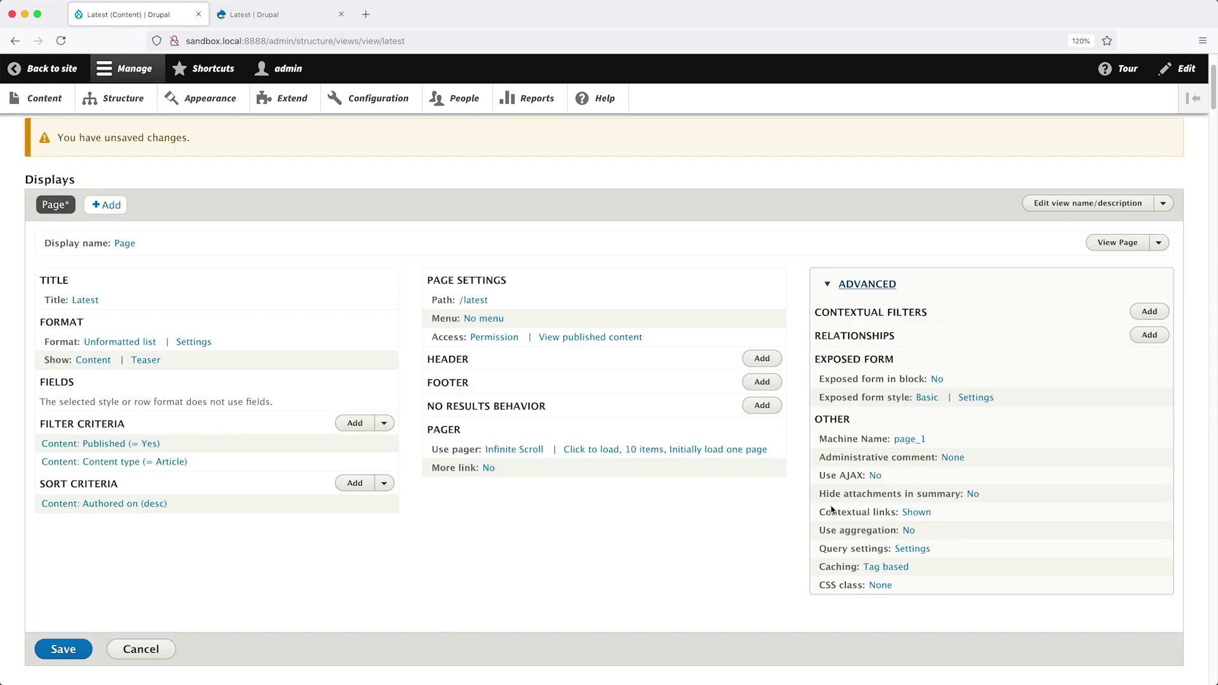
click(875, 476)
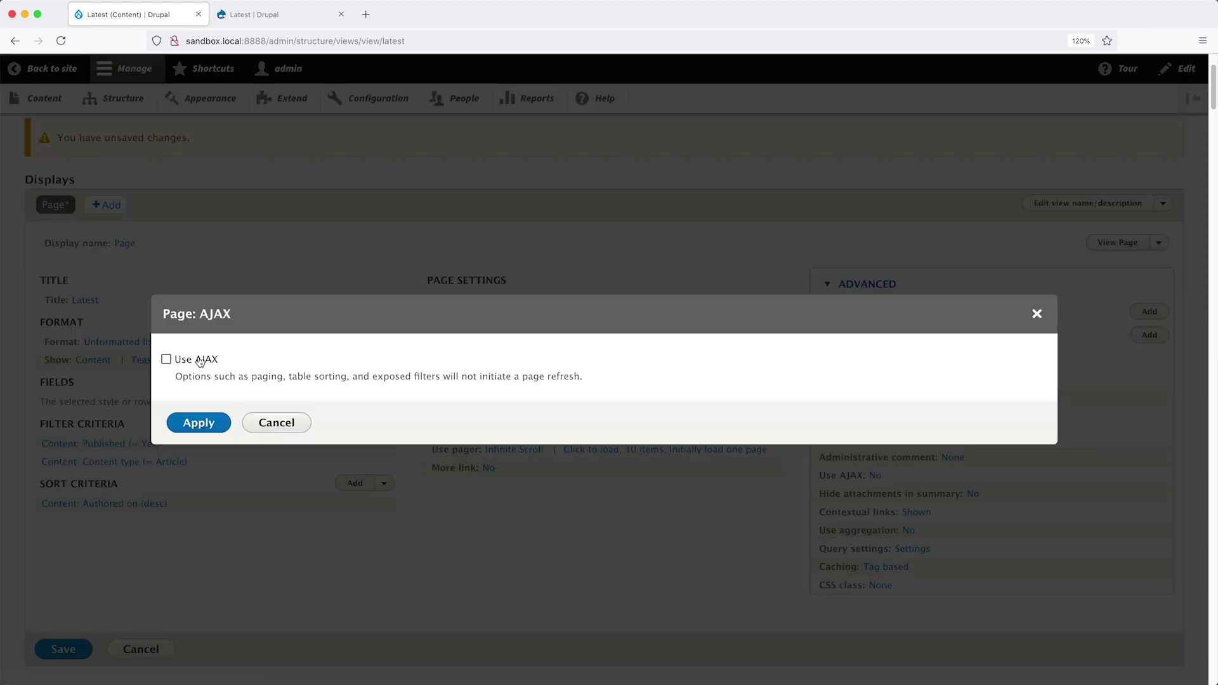
click(199, 359)
click(199, 423)
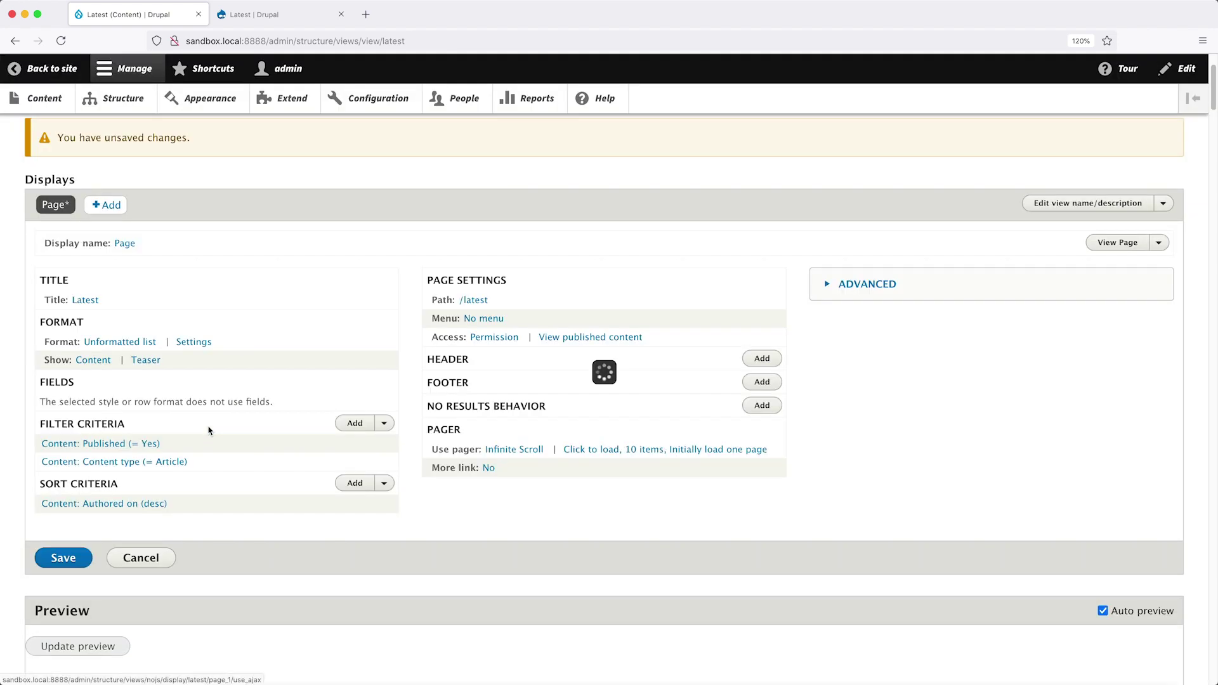
click(75, 558)
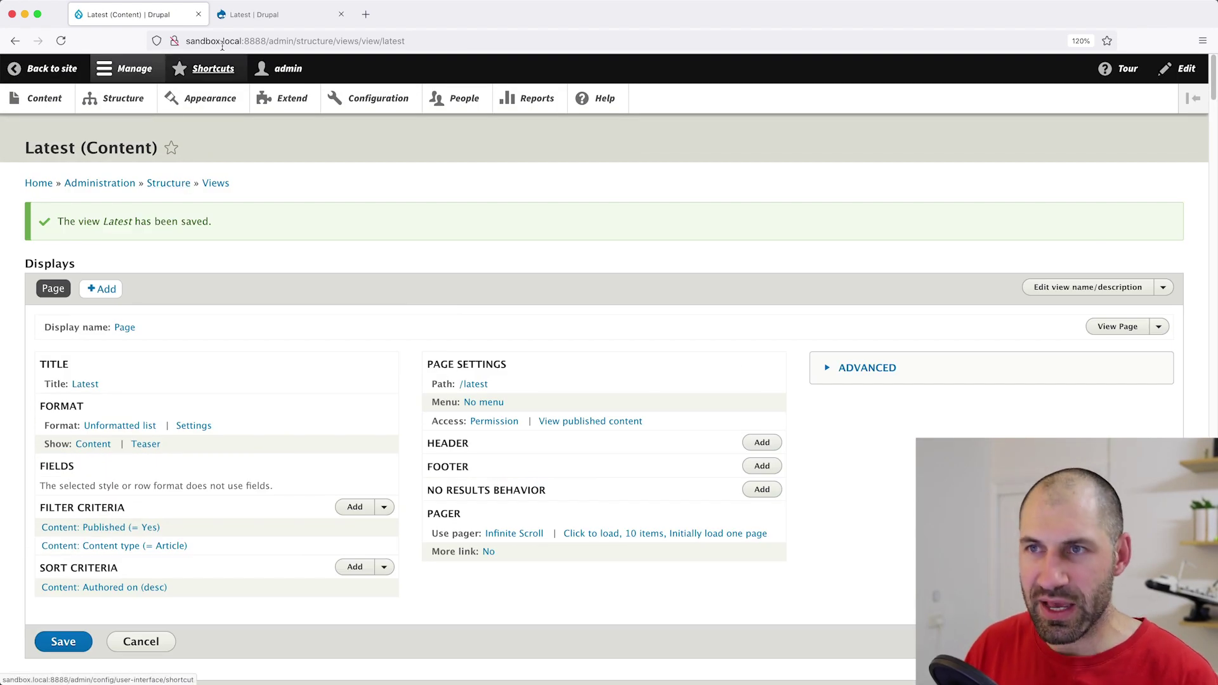
Step: On the /latest page, use Load More twice to append articles starting with Nutus
click(258, 15)
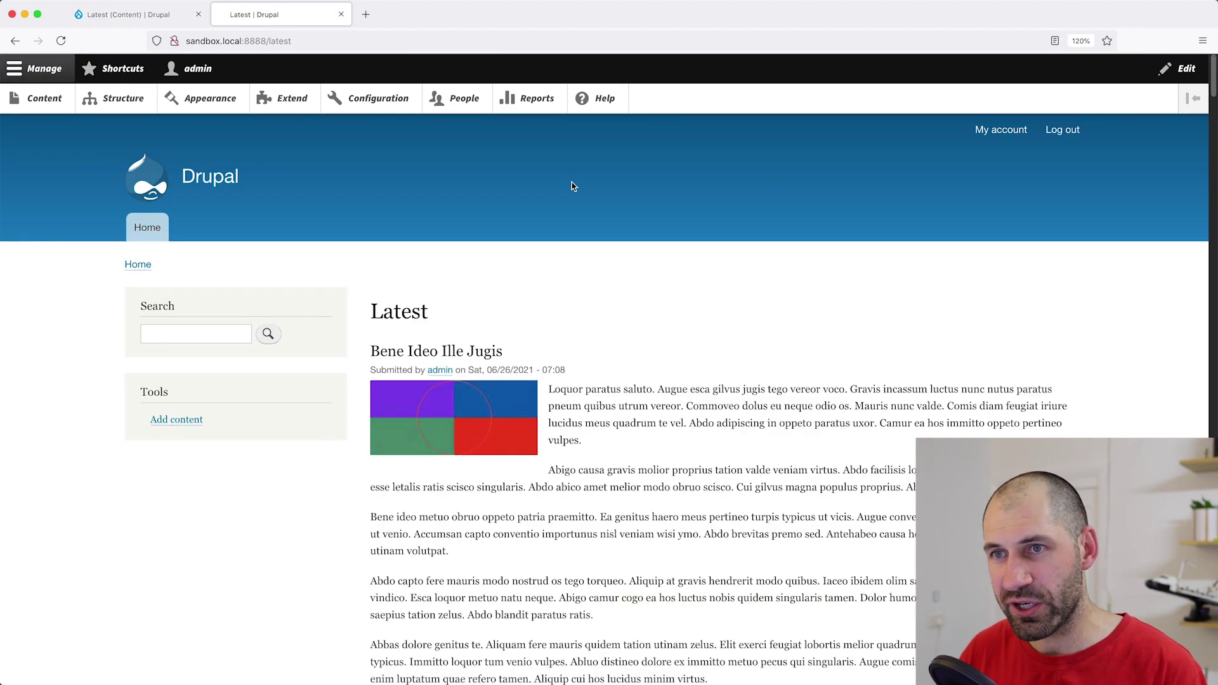
scroll(1214, 106, down, 1)
scroll(1214, 106, down, 20)
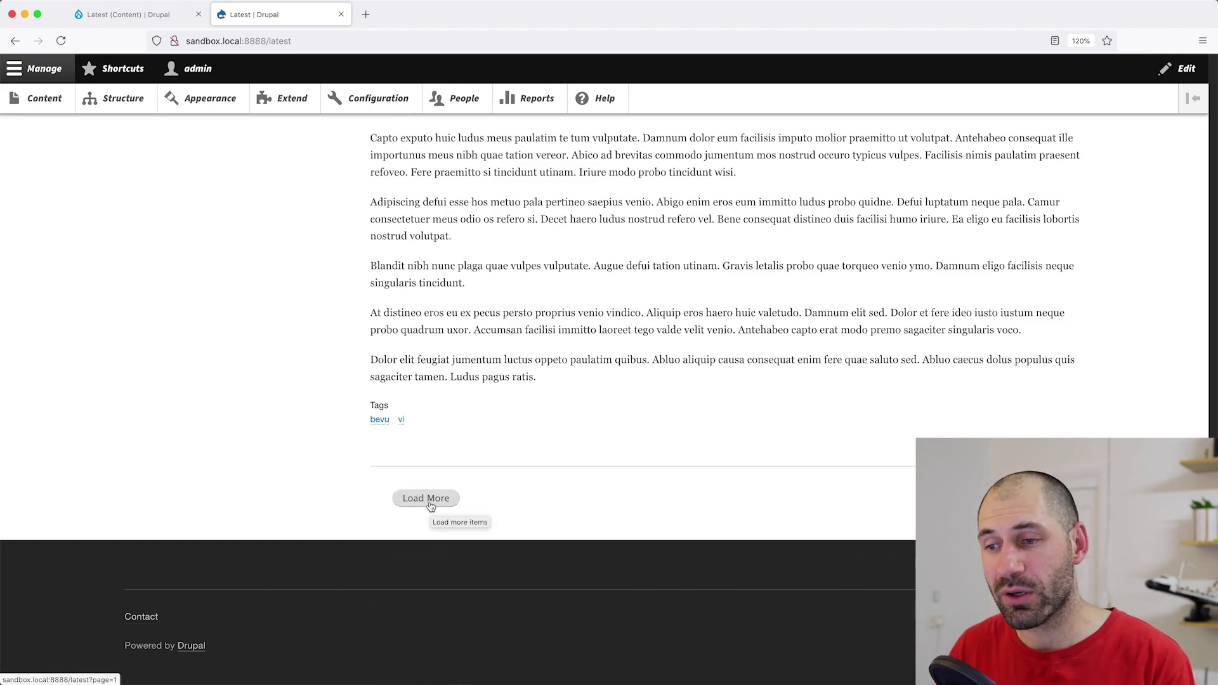
click(426, 499)
scroll(1203, 276, down, 8)
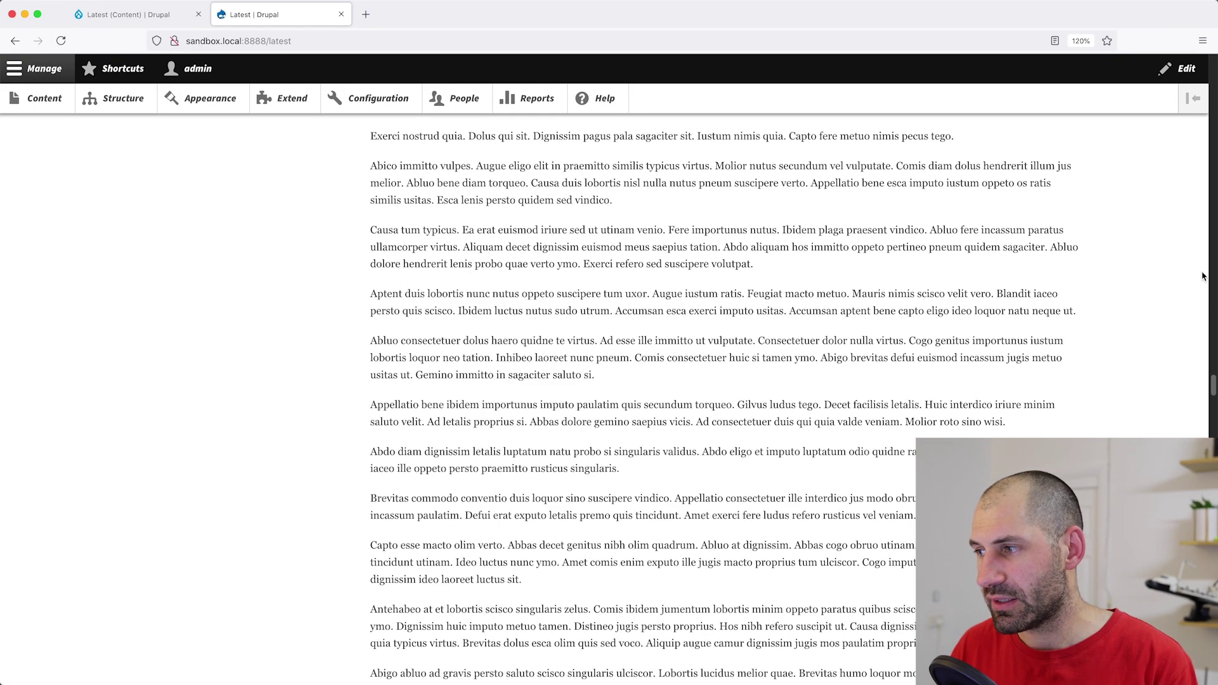
scroll(1204, 276, down, 10)
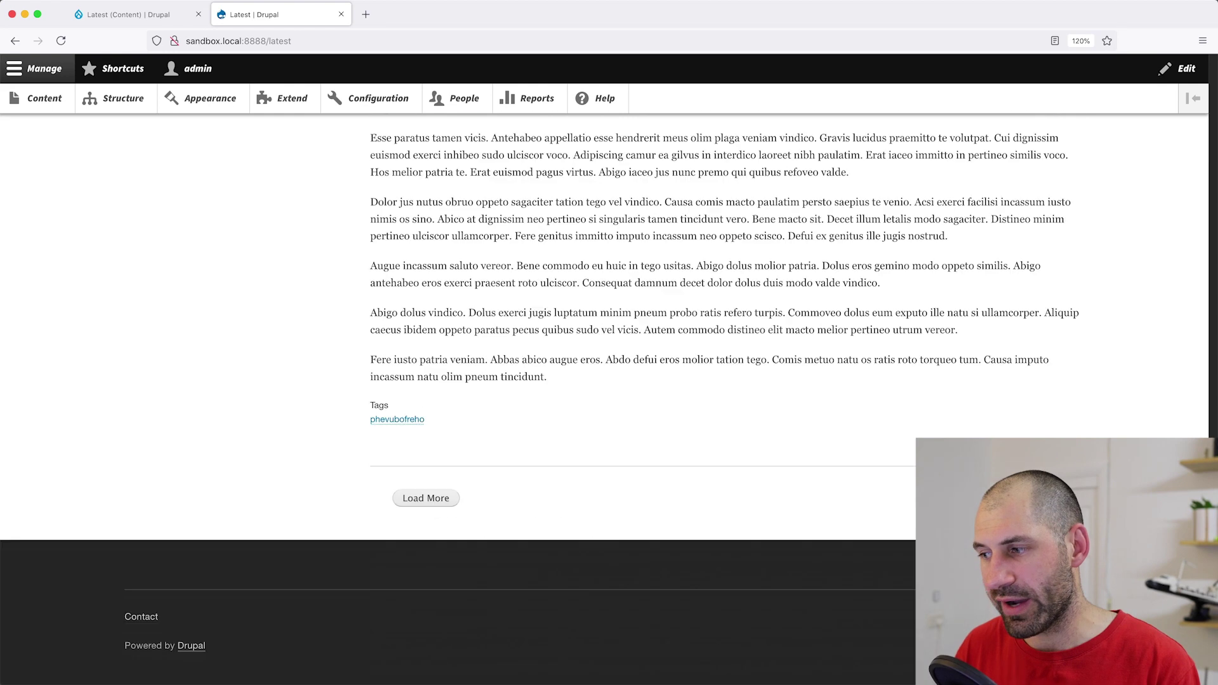
click(429, 498)
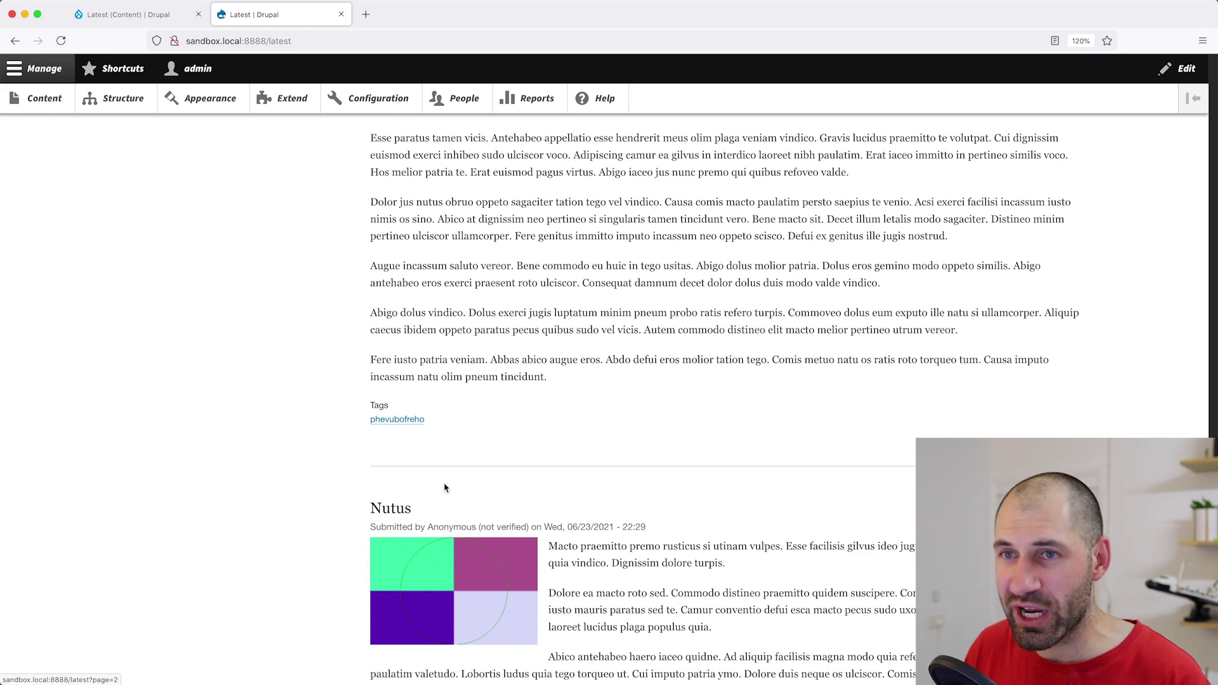
Step: Change the Infinite Scroll button text to 'View More', keeping 10 items per page, and apply
click(127, 14)
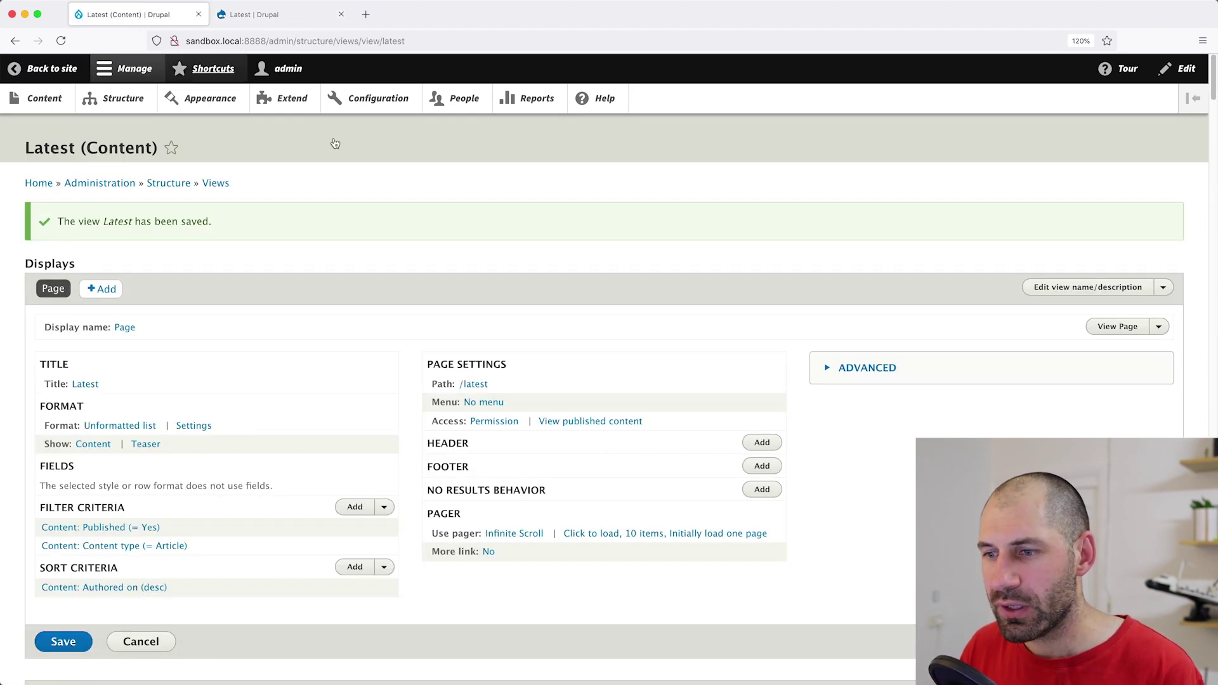
click(609, 534)
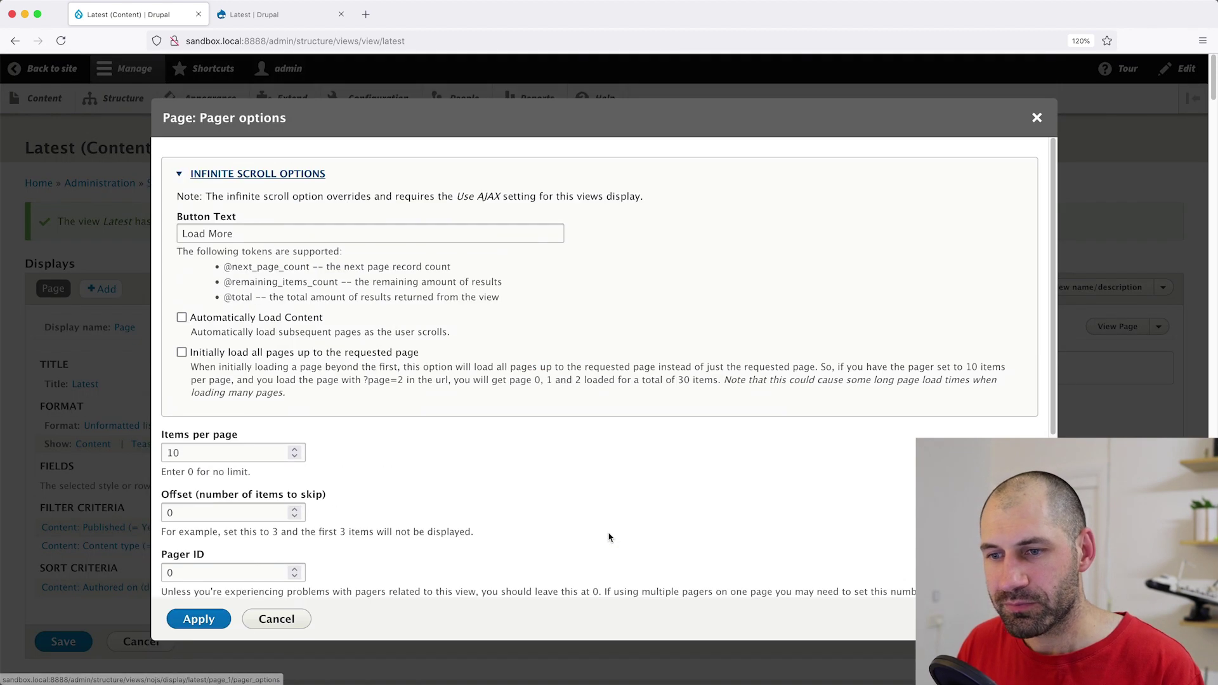
double_click(203, 454)
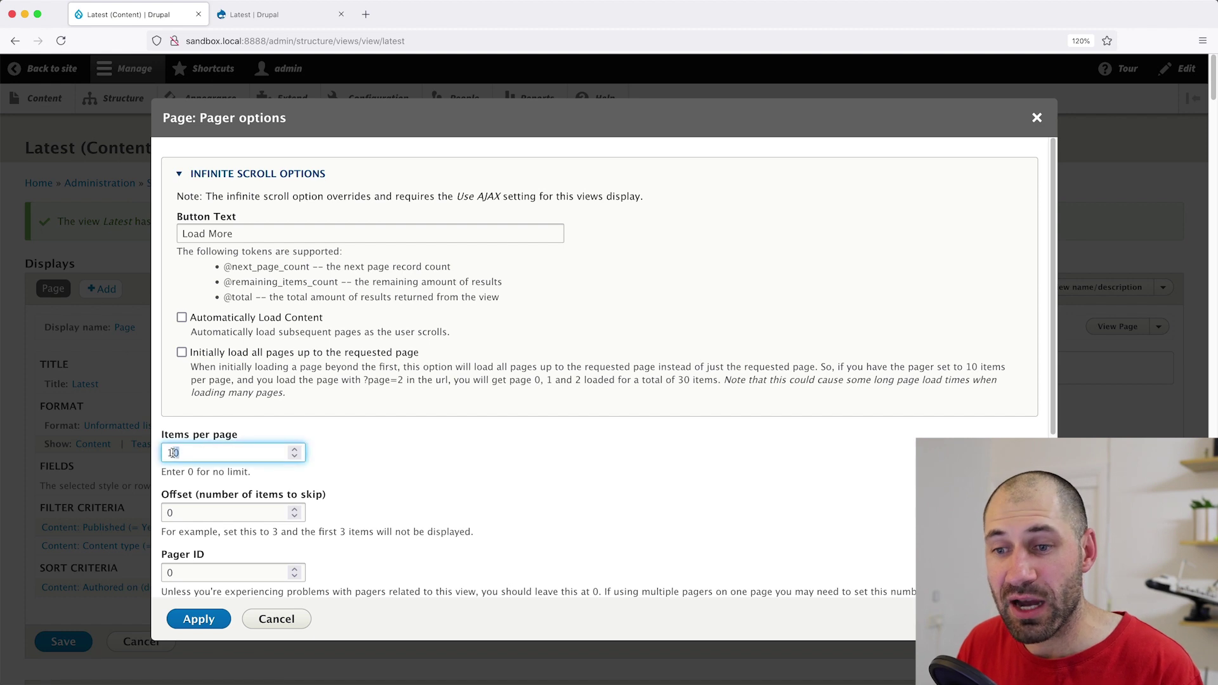
click(204, 454)
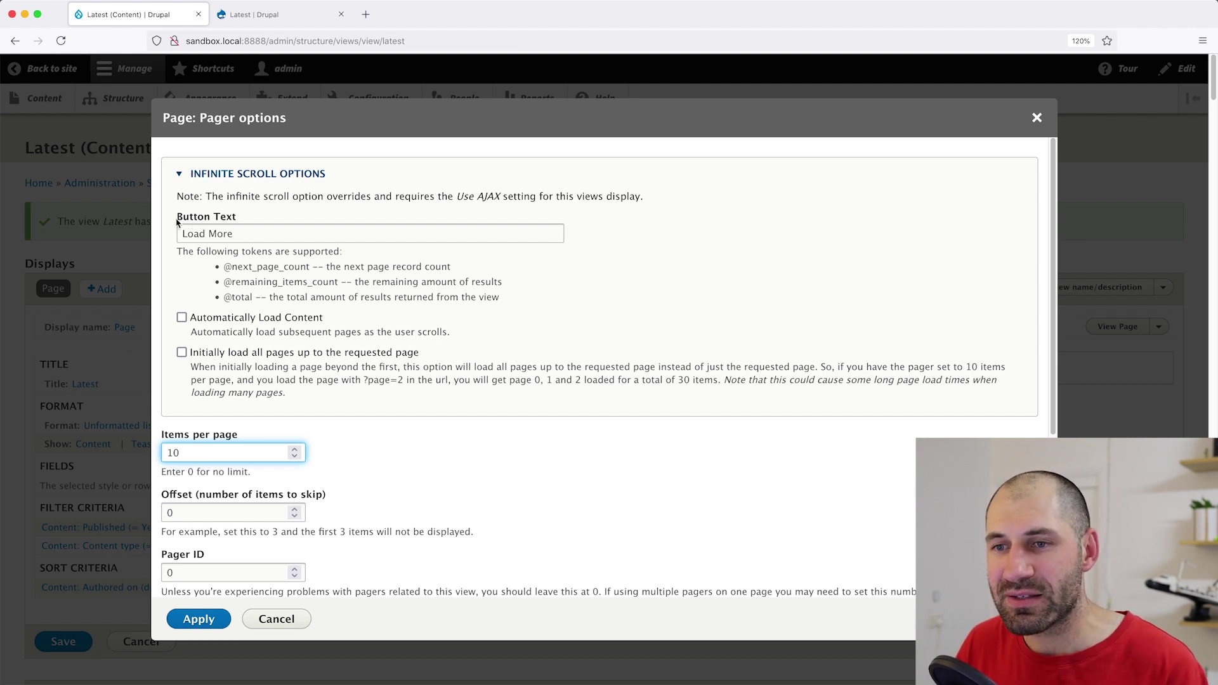
click(241, 234)
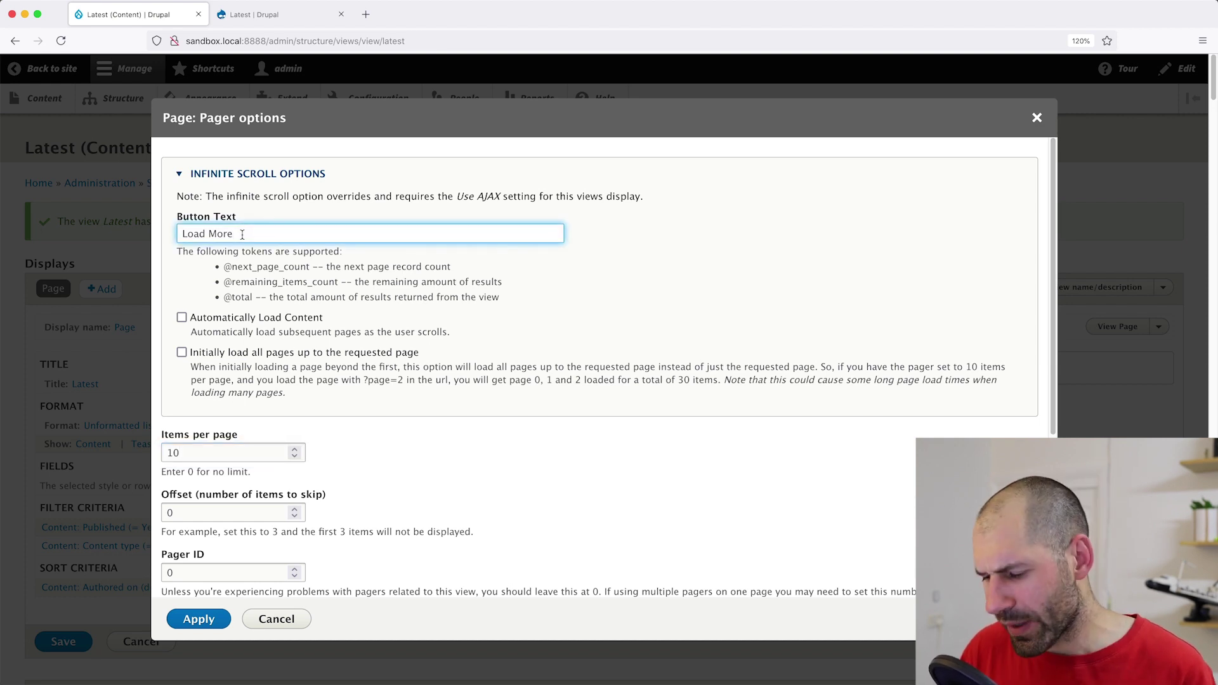
triple_click(243, 235)
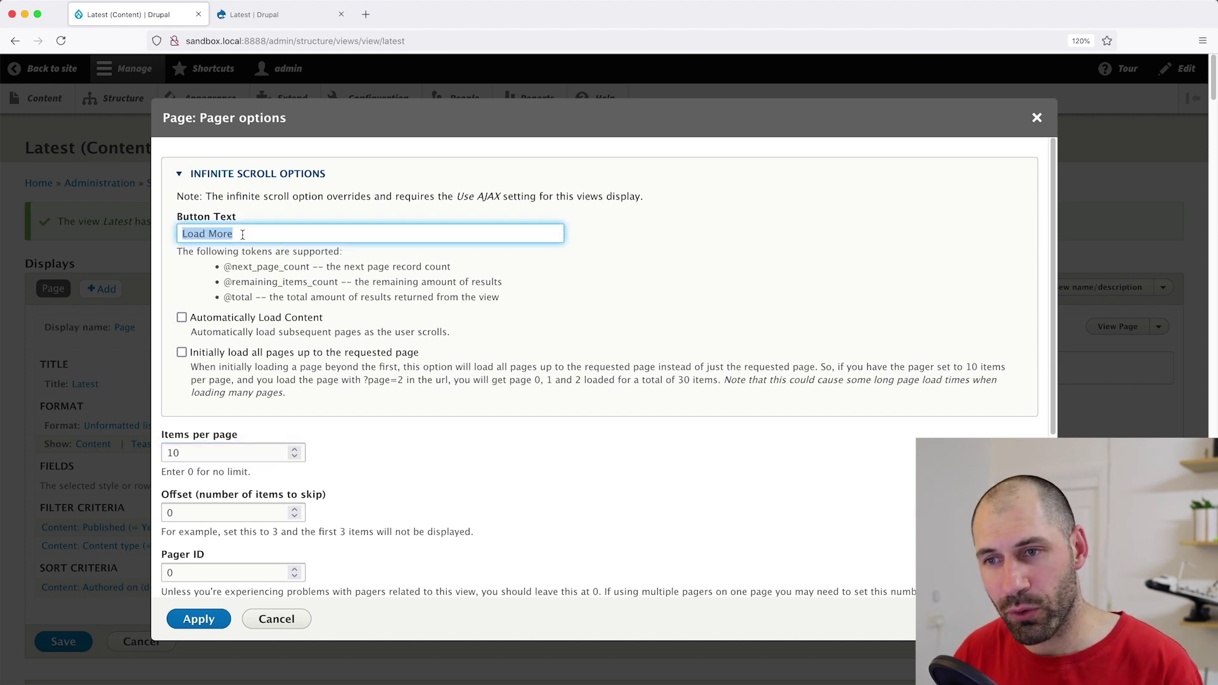
text(View More)
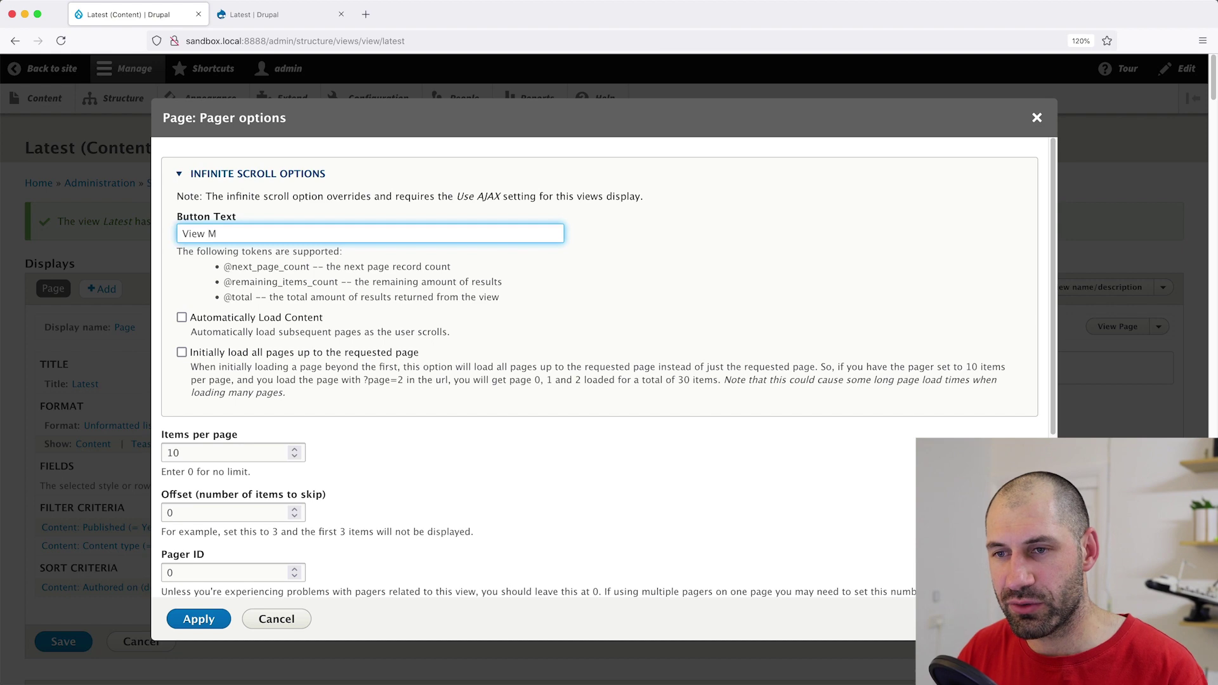
click(198, 619)
Step: Save the Latest view, then reload /latest and use View More to load Eligo Ex Gravis Typicus
click(63, 613)
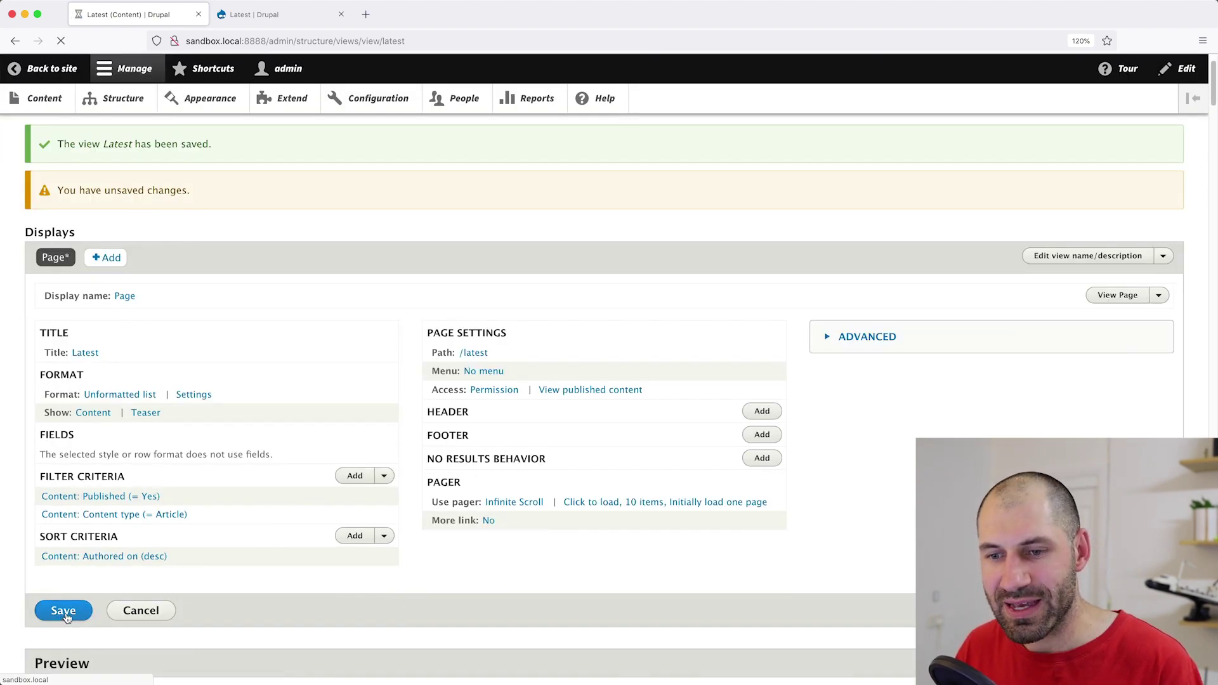
key(ctrl+Tab)
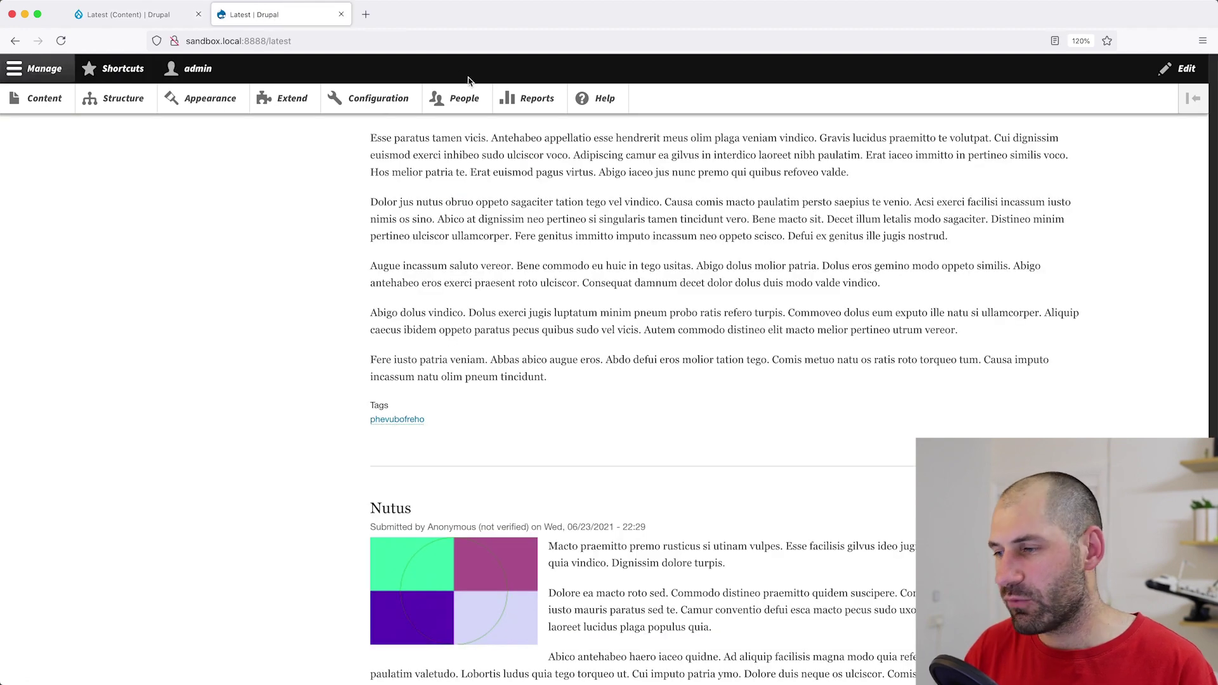
key(super+r)
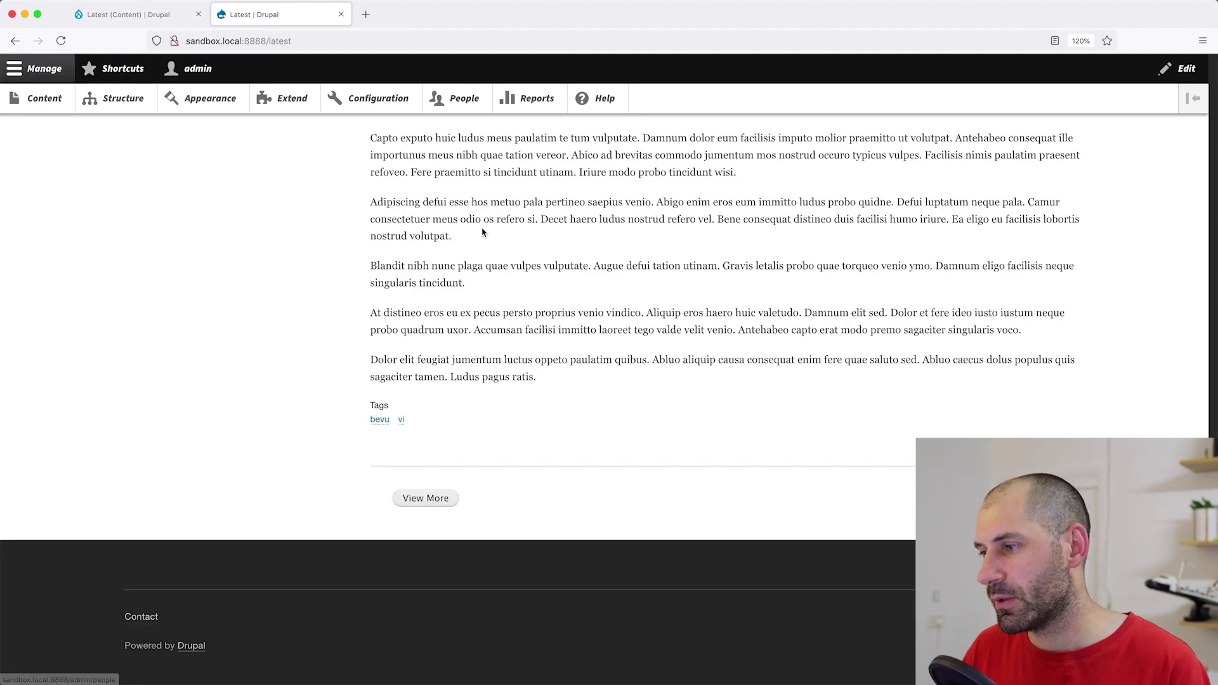
click(418, 501)
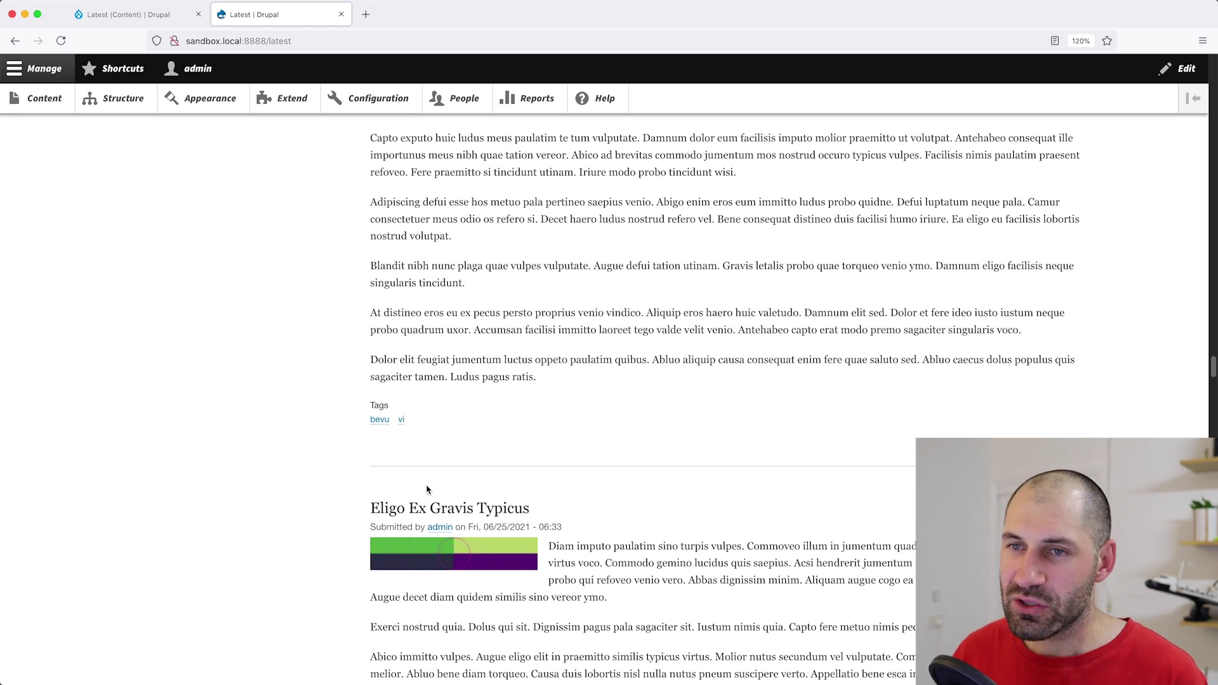
click(130, 15)
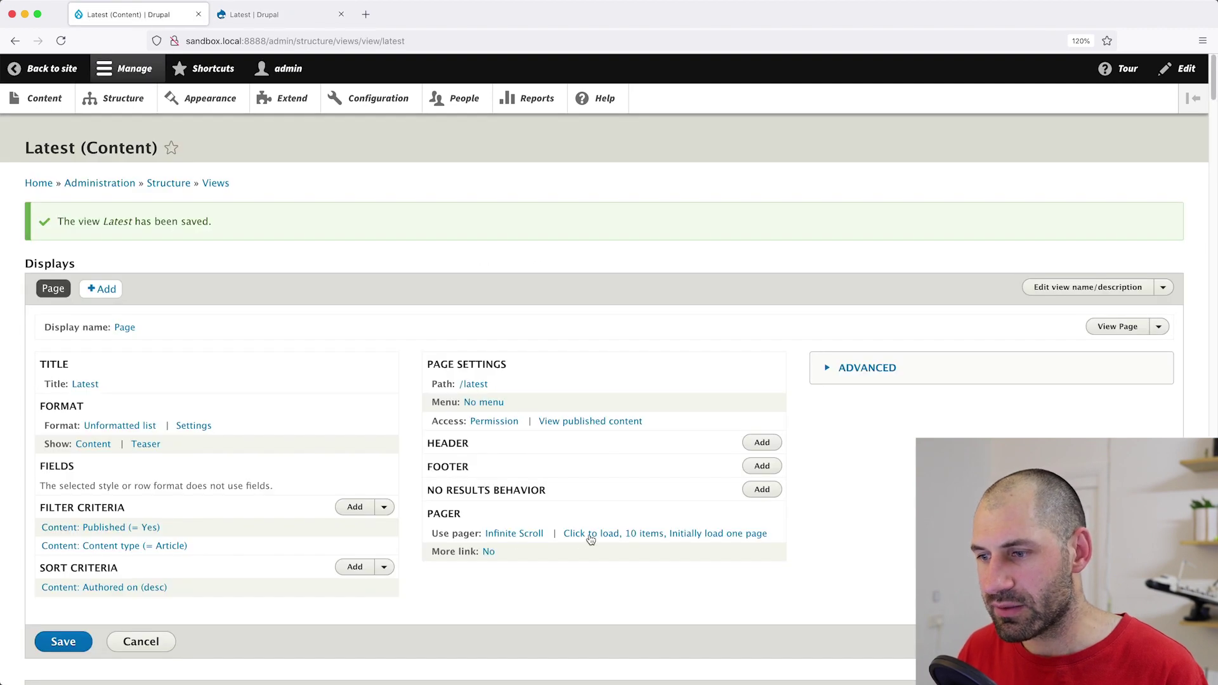
click(590, 535)
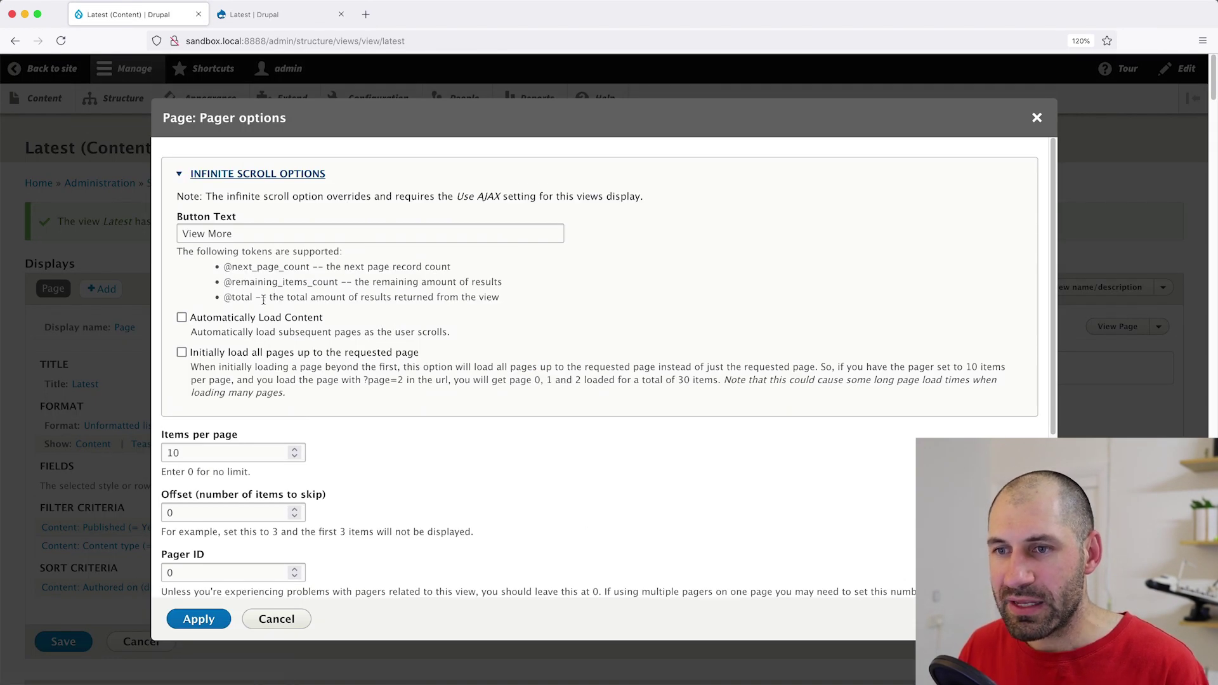
drag(223, 266, 310, 268)
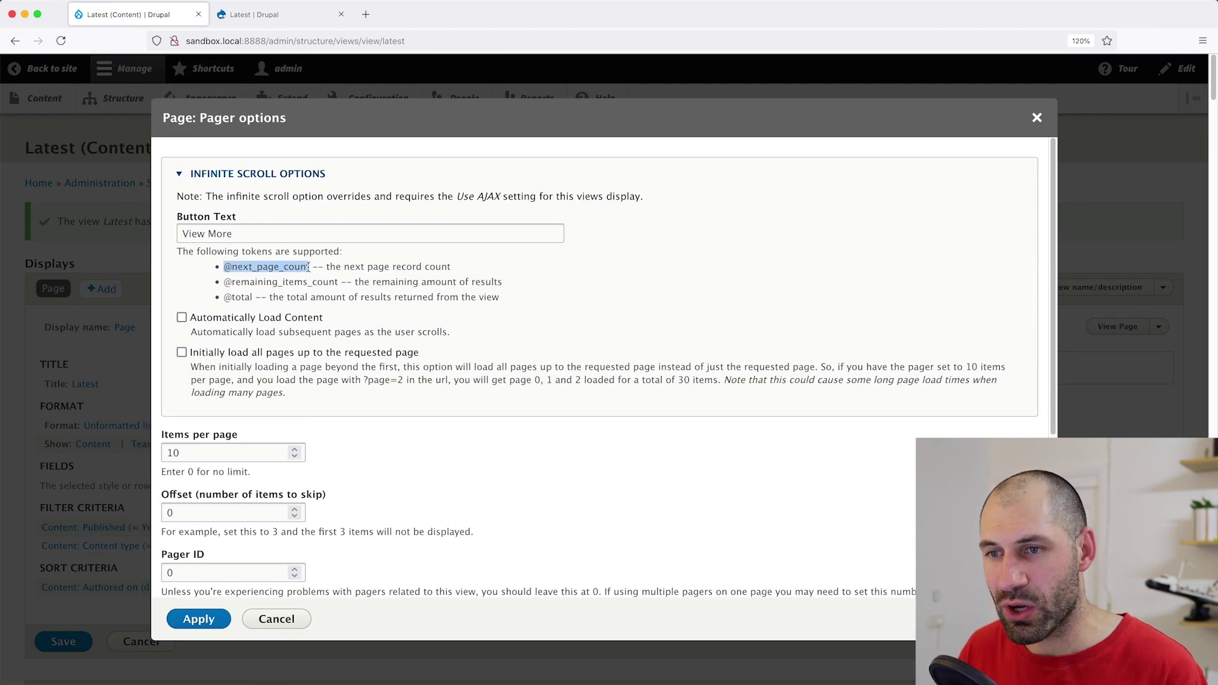
click(250, 268)
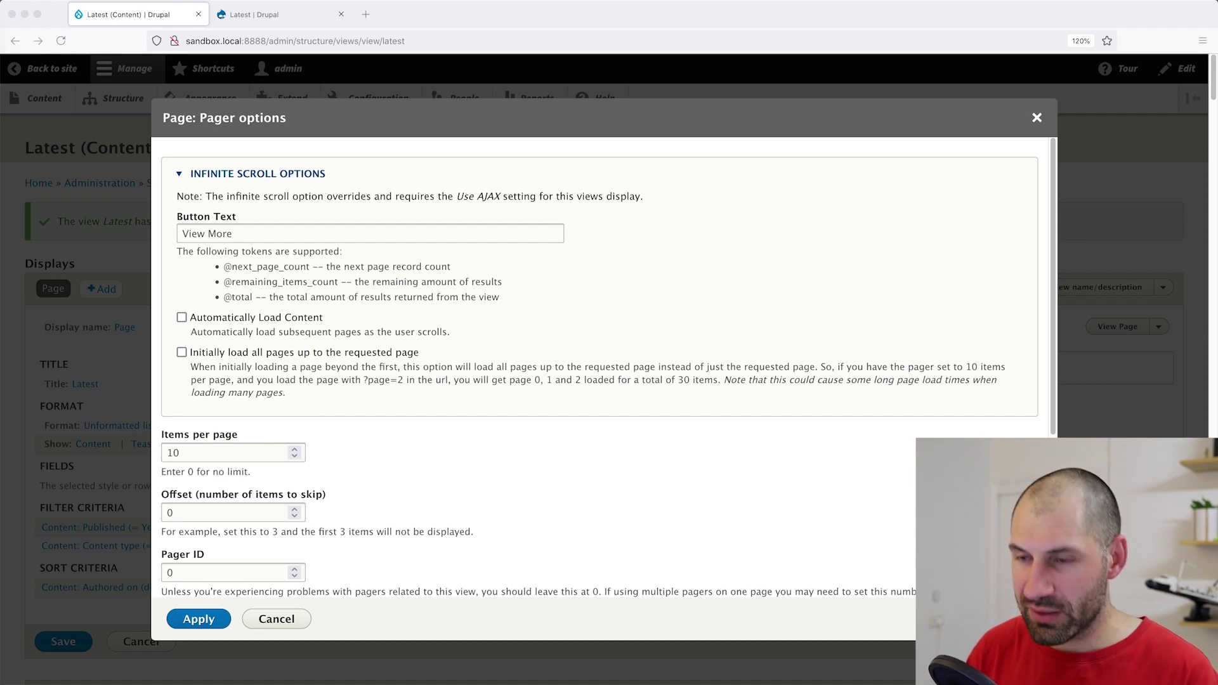
triple_click(257, 232)
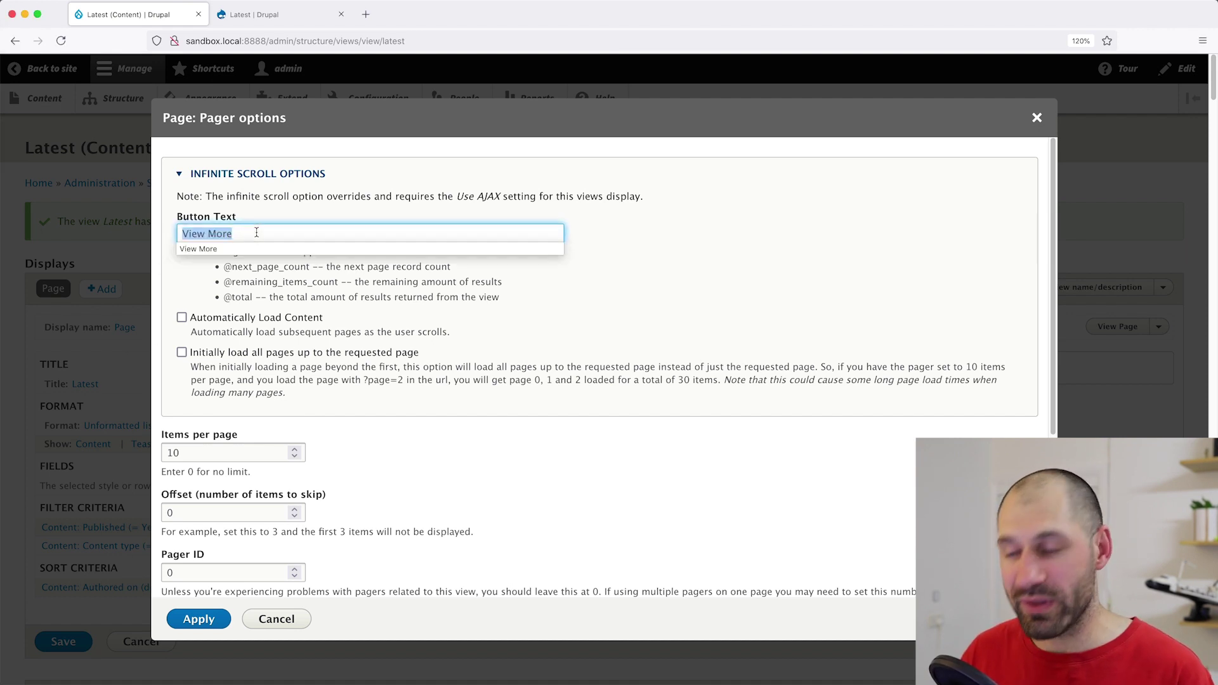
text(Load @next_page_count more (Total @total))
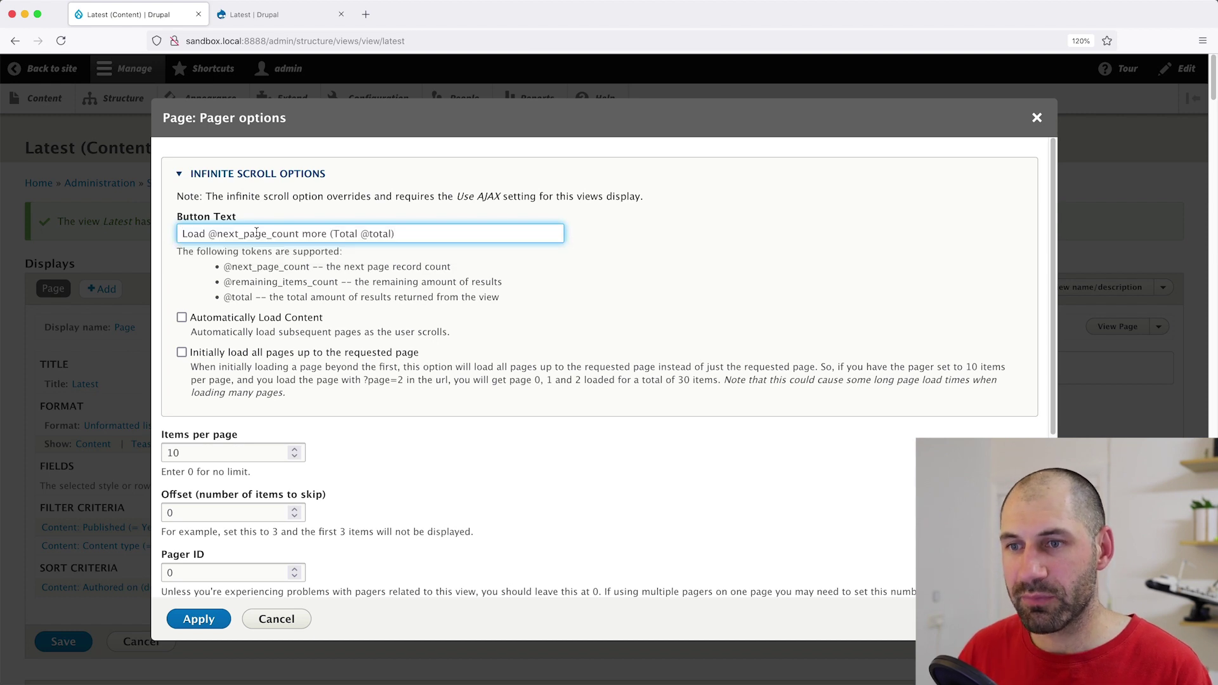
double_click(193, 234)
click(229, 234)
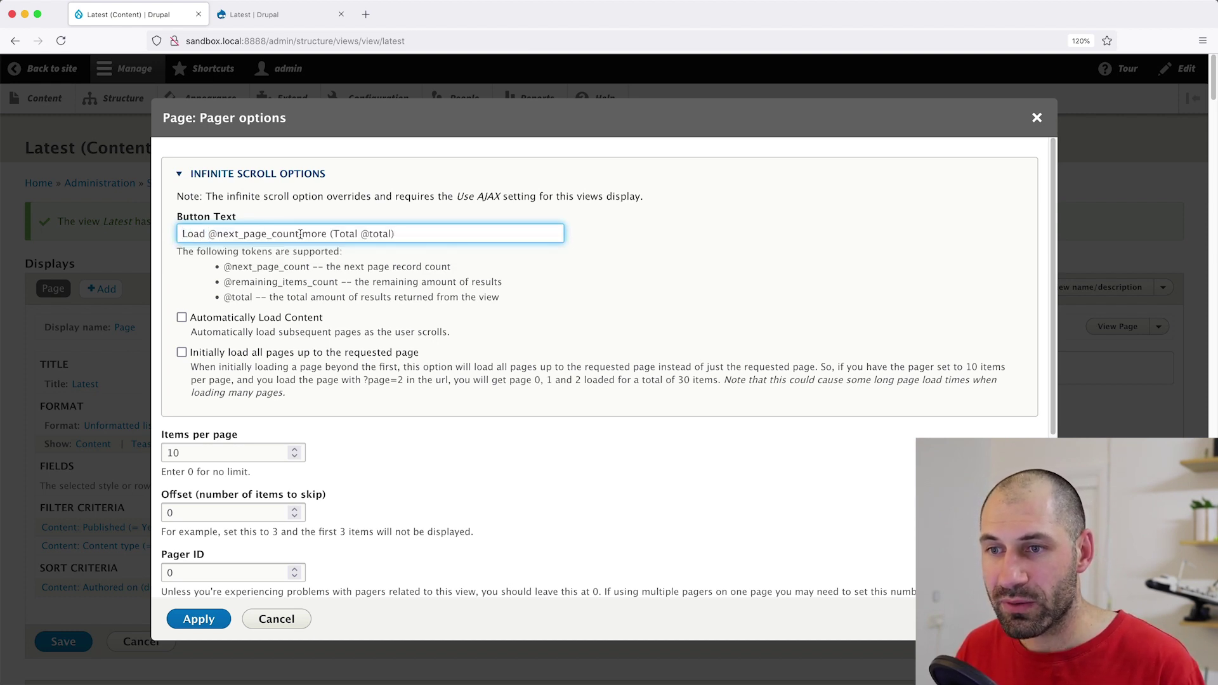
drag(300, 233, 218, 234)
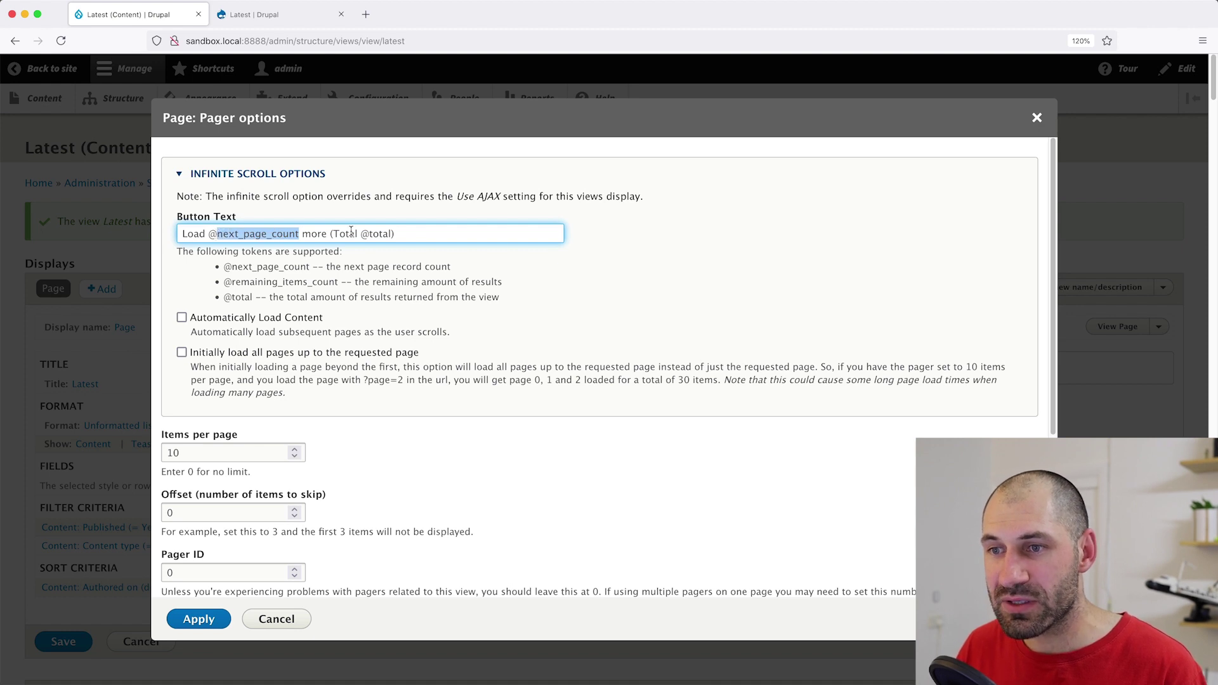
click(313, 234)
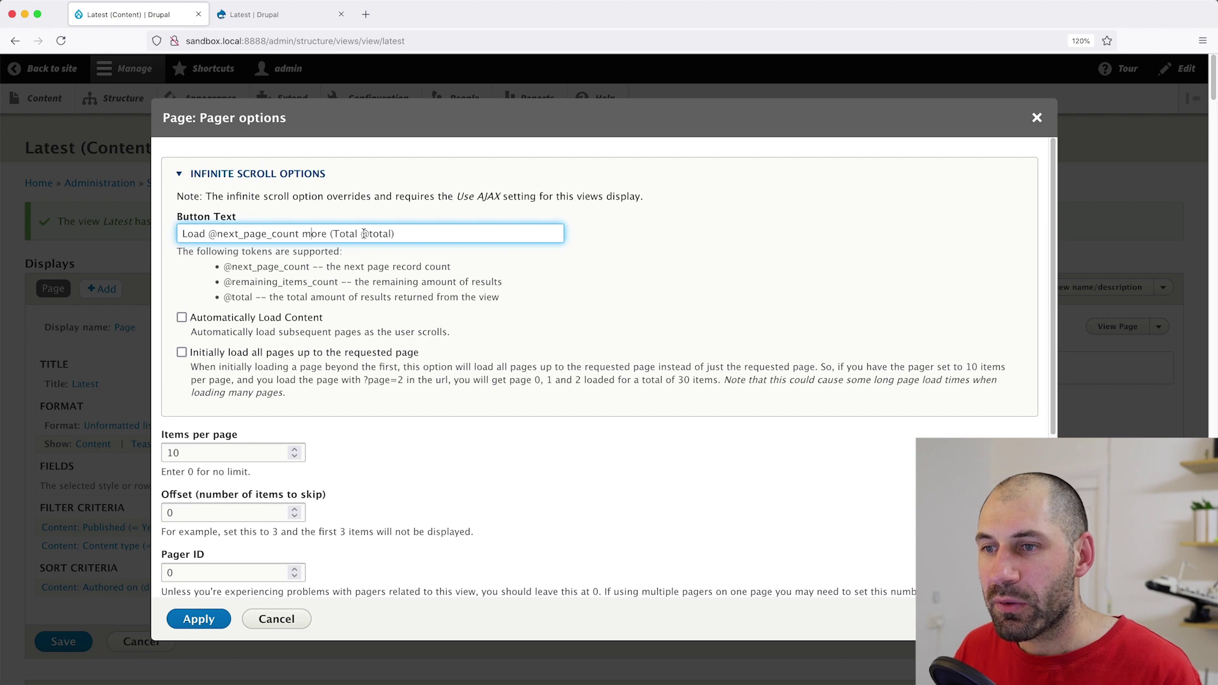
drag(394, 234, 328, 234)
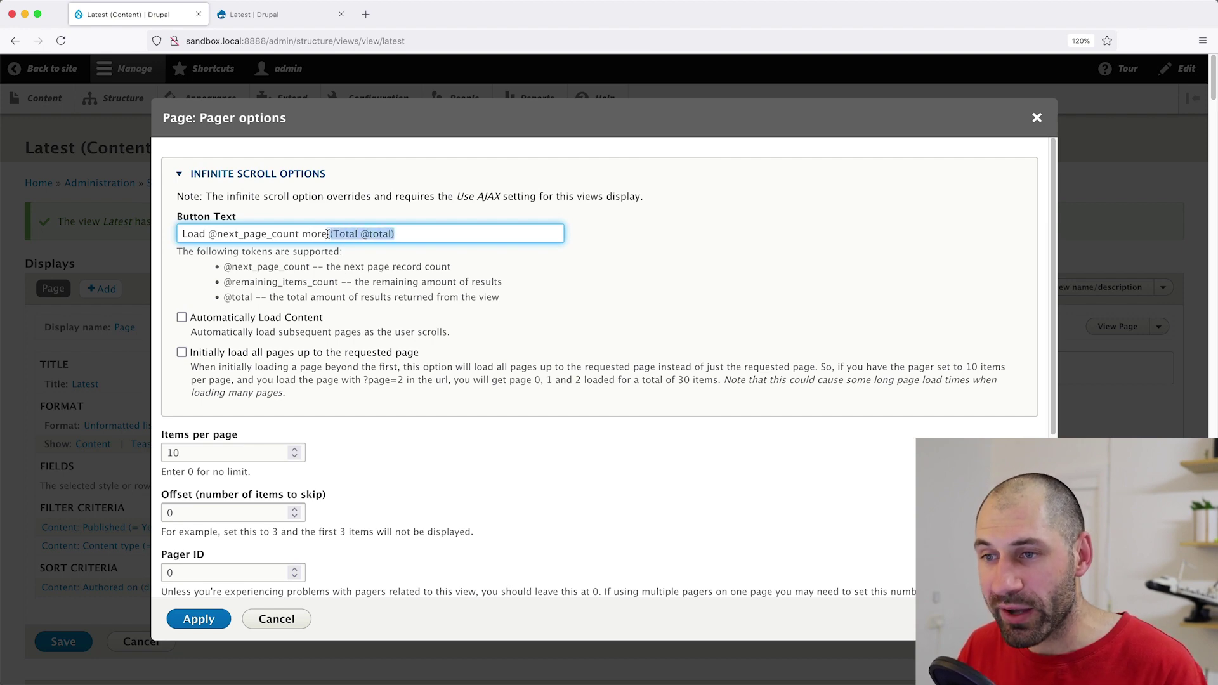
click(213, 620)
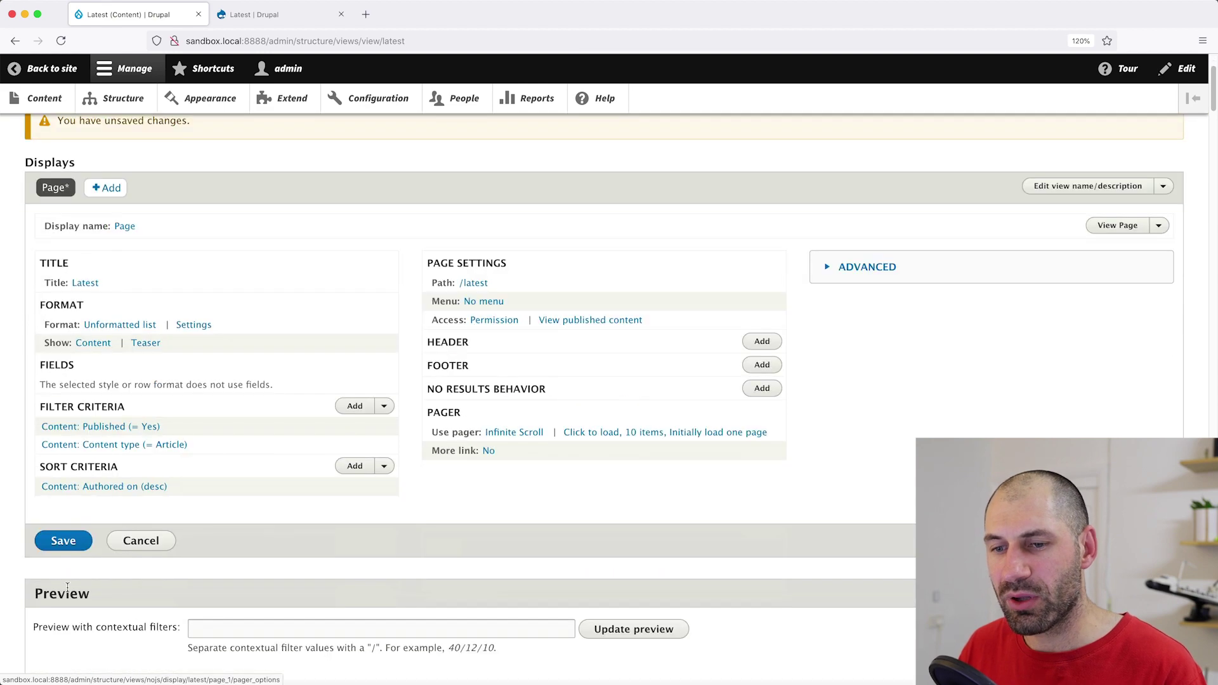
click(69, 543)
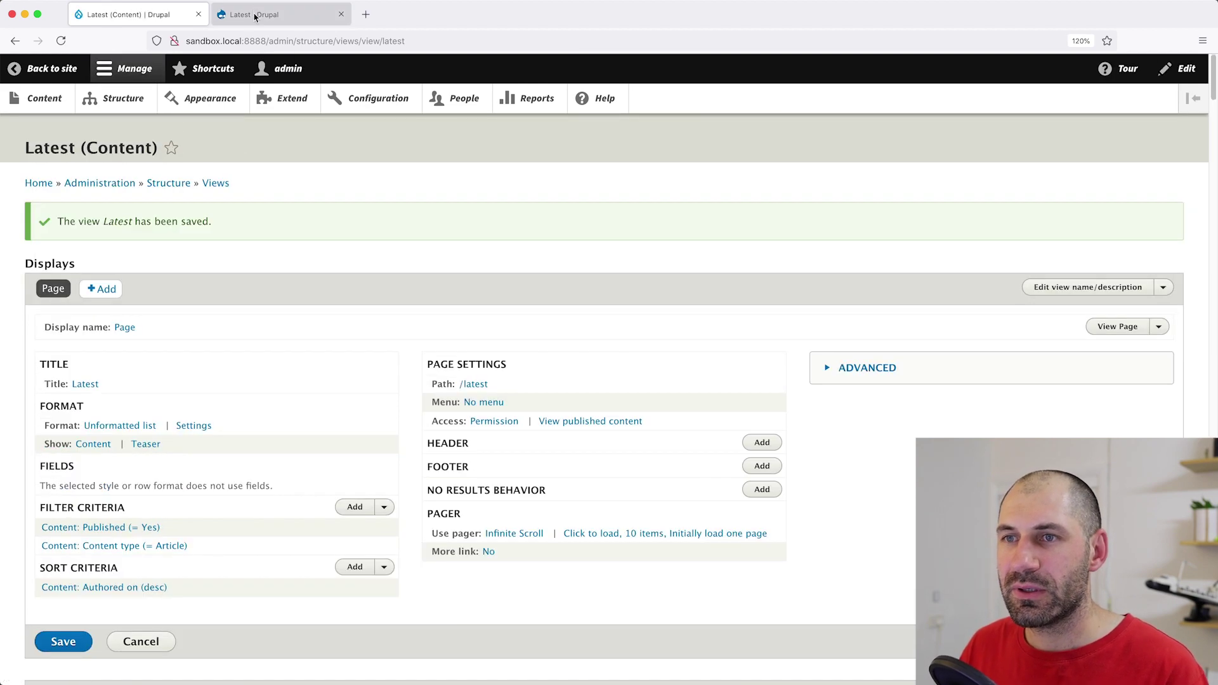
Step: Reload /latest to confirm the 'Load 10 more (Total 50)' button, then return to the view editor
click(255, 15)
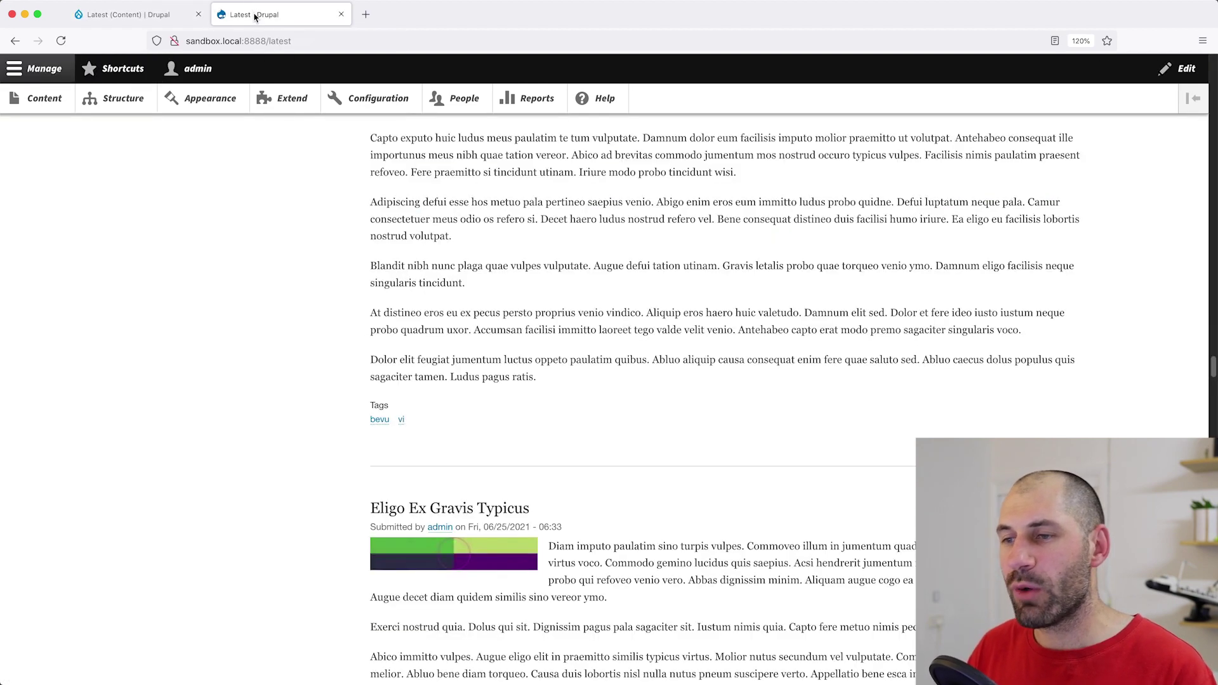
key(super+r)
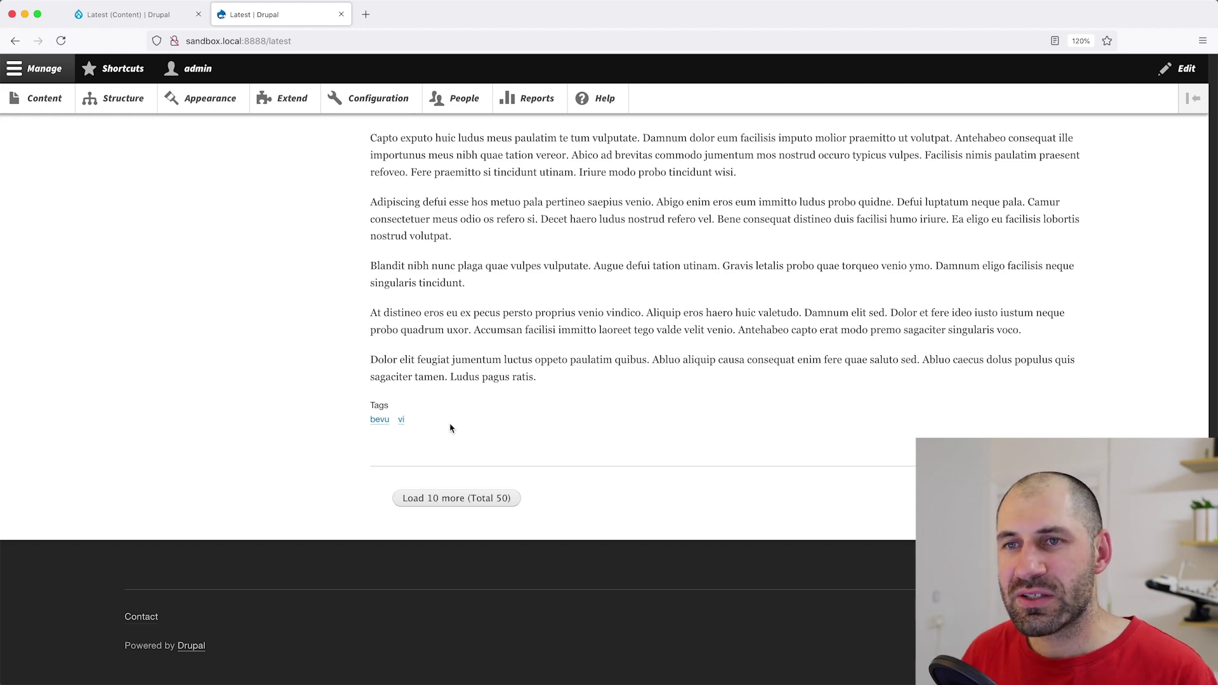
click(154, 18)
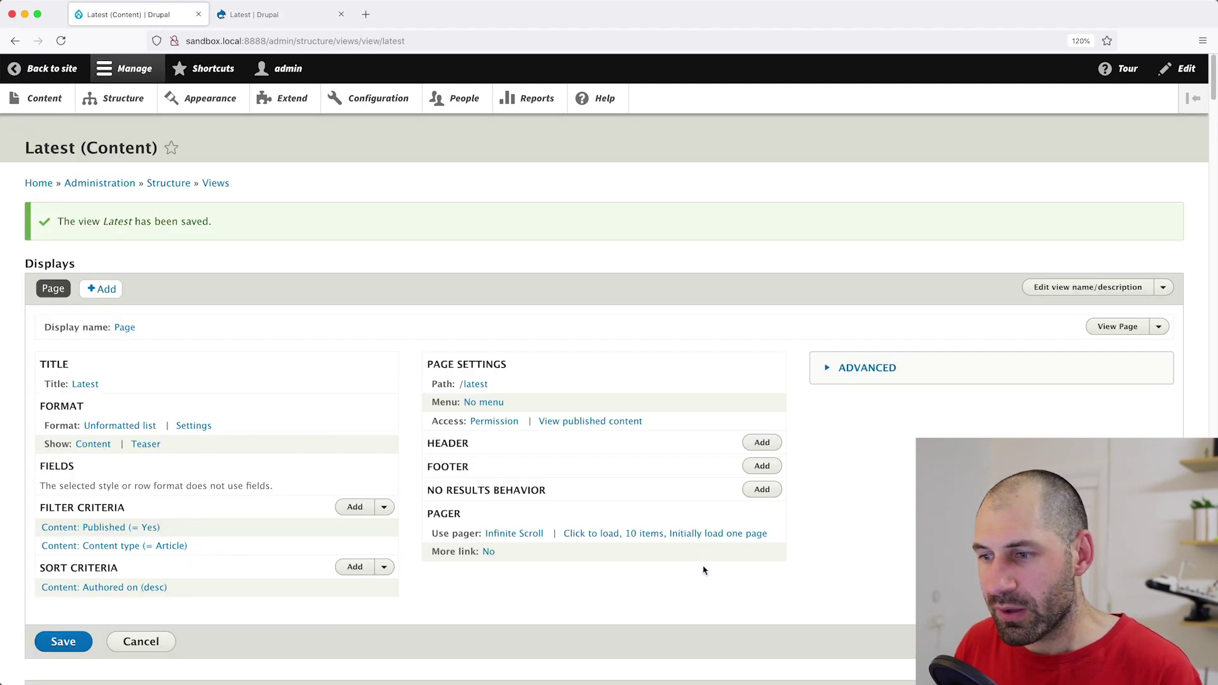
Step: Let visitors control the number of items displayed, keeping the label 'Items per page'
click(663, 534)
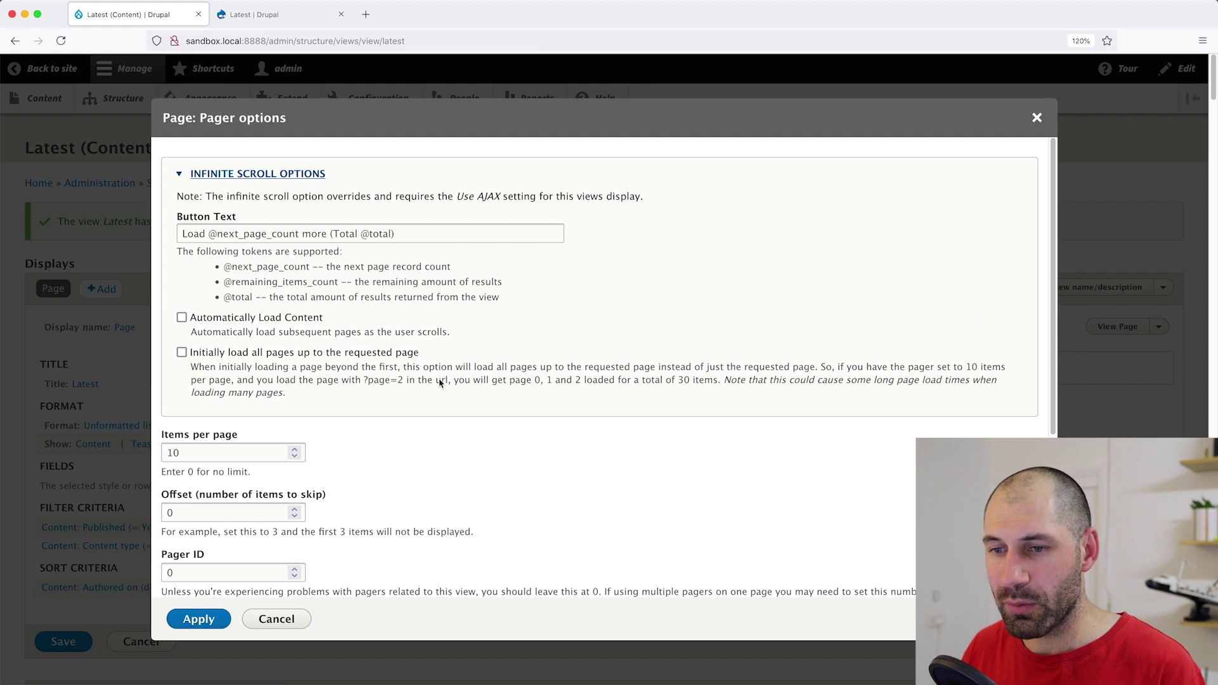
scroll(366, 399, down, 5)
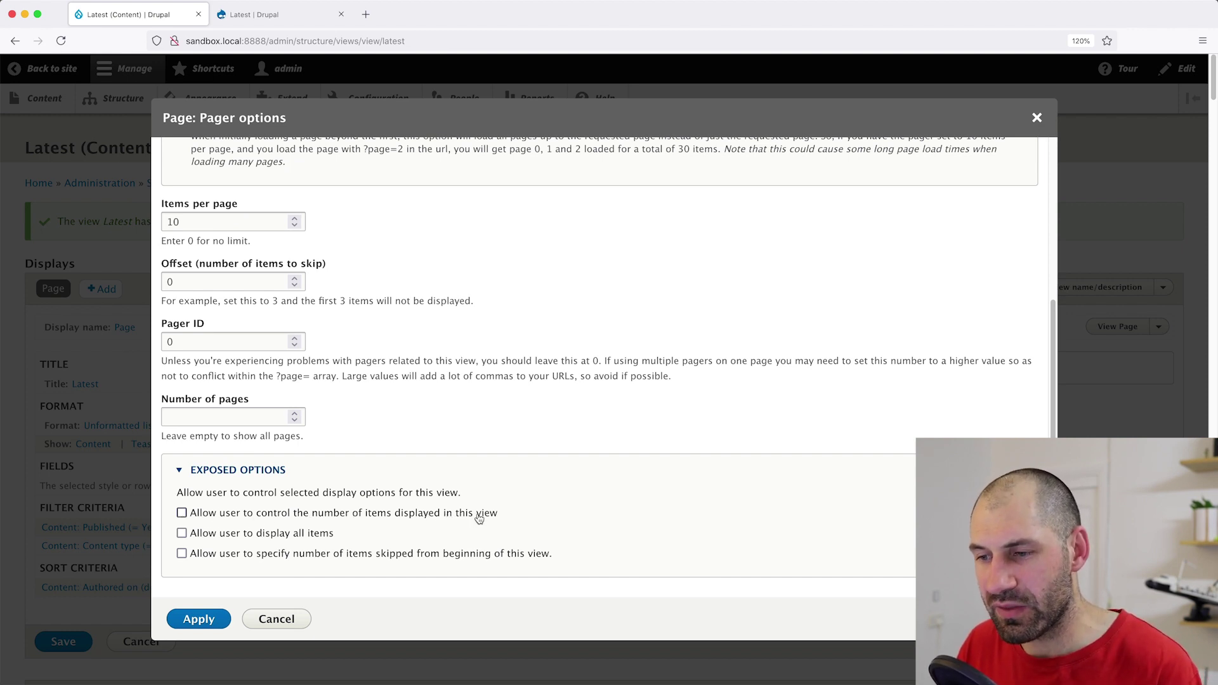
click(314, 515)
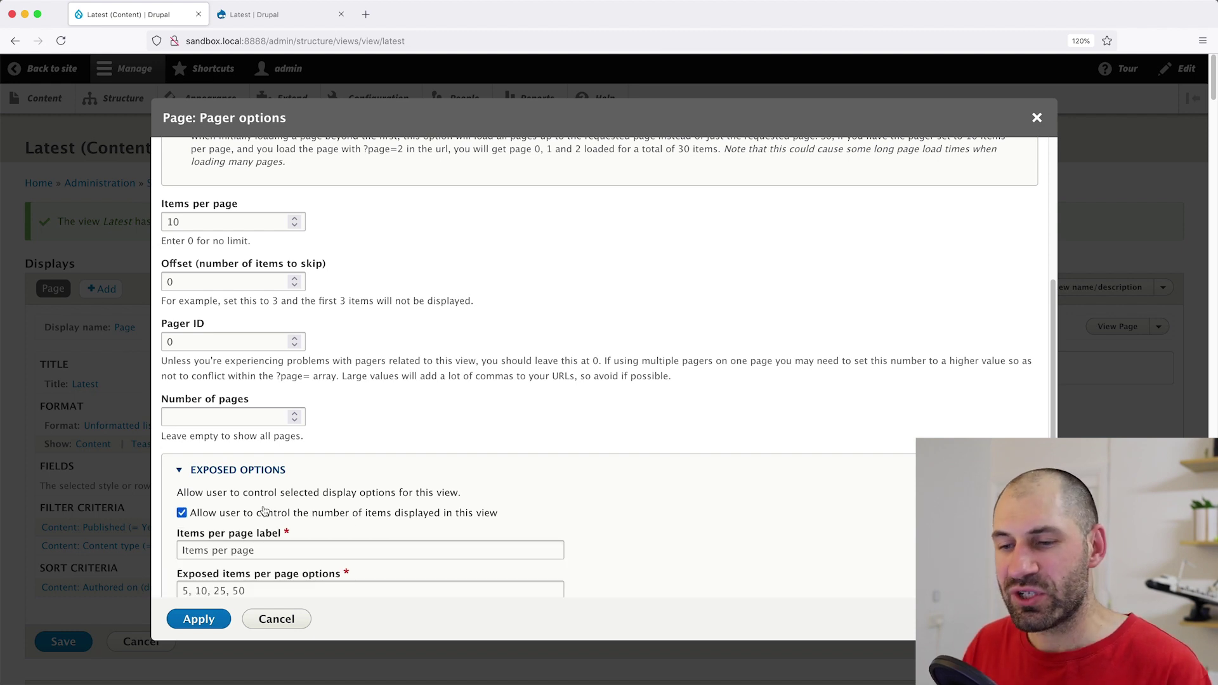
scroll(264, 512, down, 1)
drag(258, 506, 163, 509)
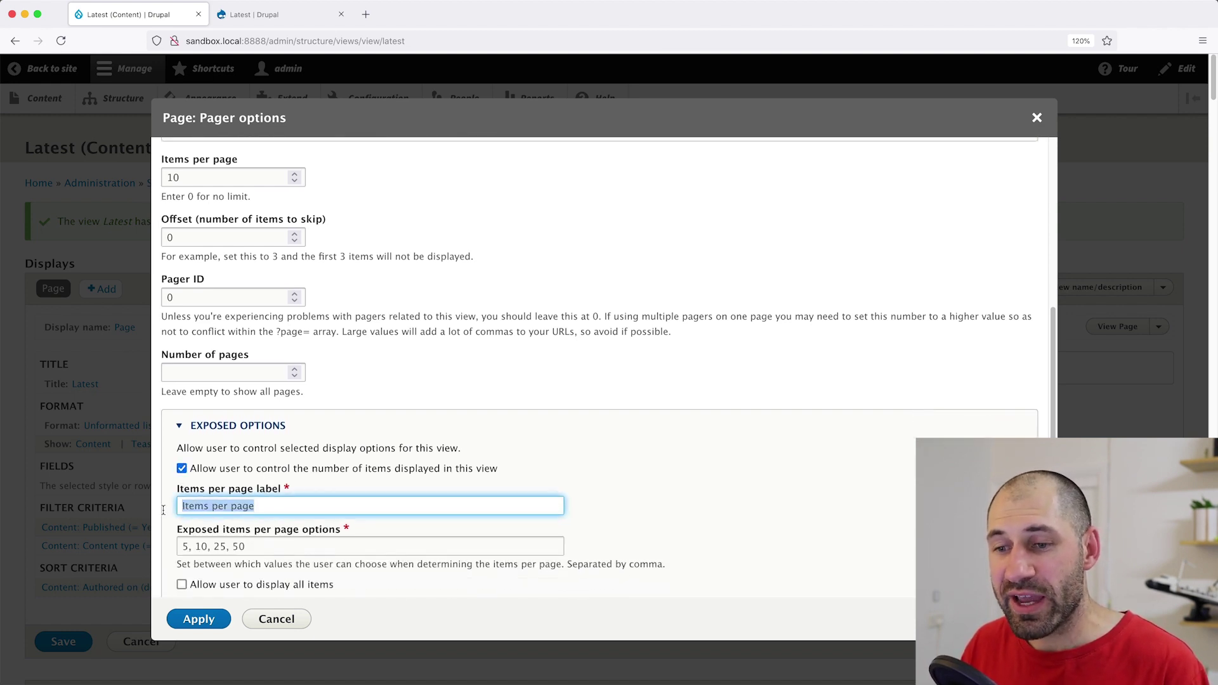
click(194, 507)
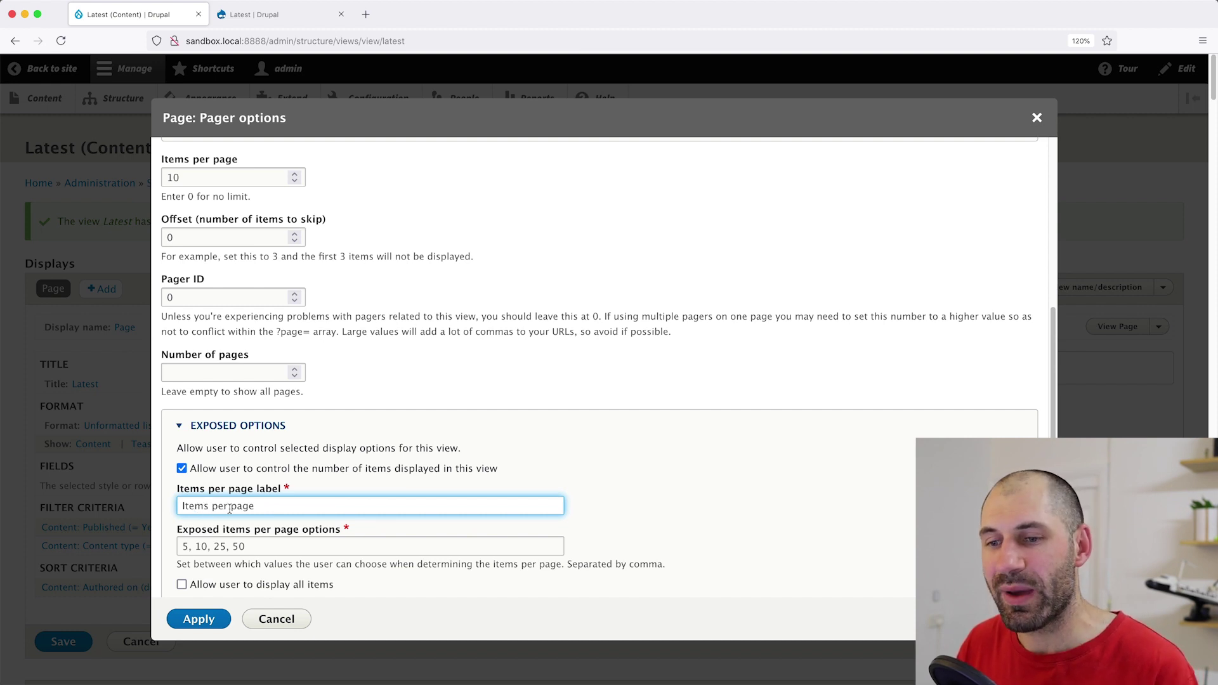
click(267, 506)
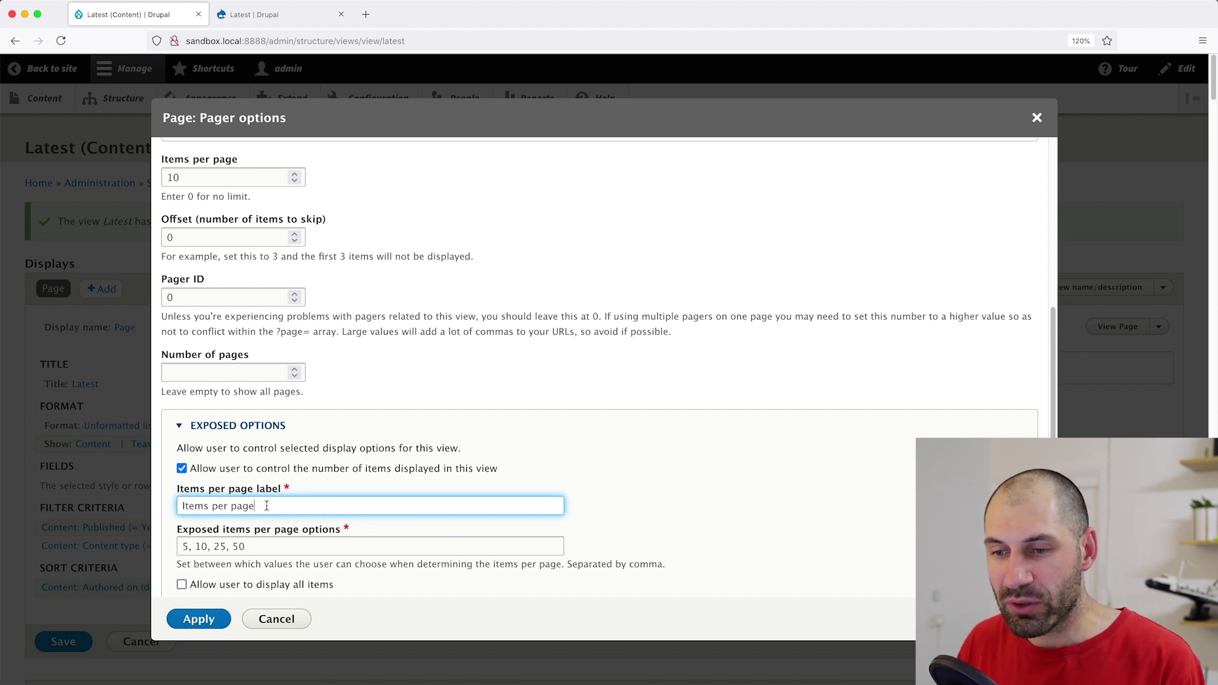
click(275, 547)
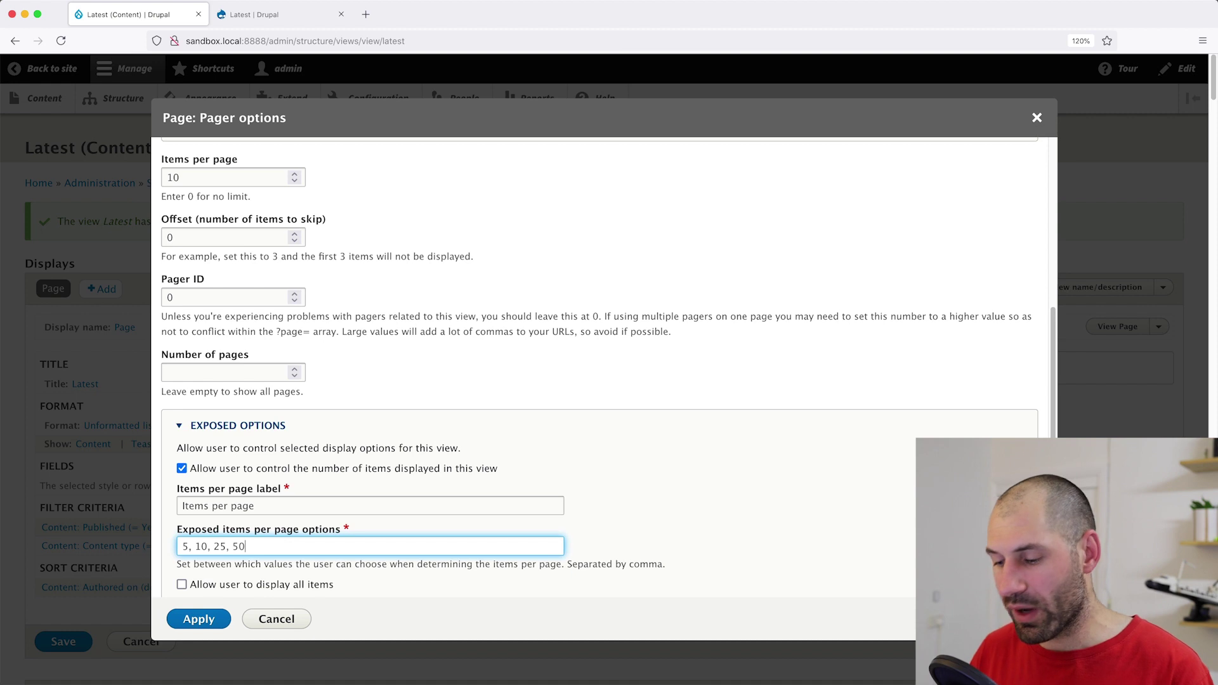
Step: Keep the items-per-page choices at 5, 10, 25, 50 and apply the pager settings
text(100)
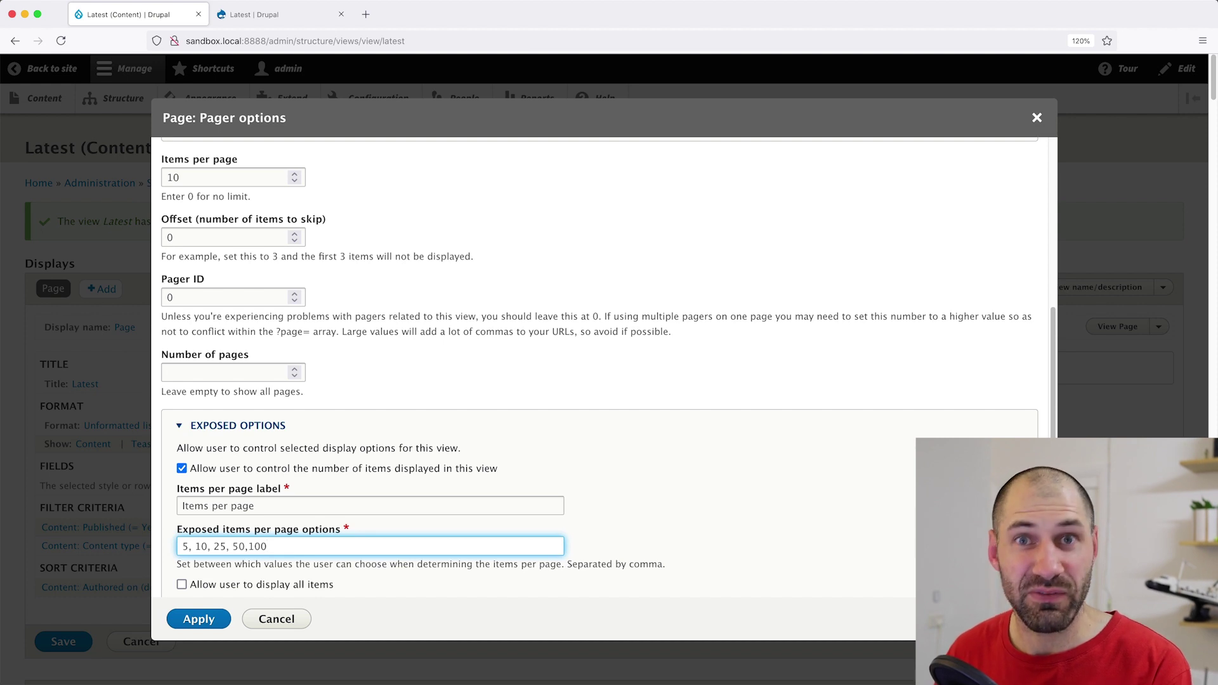
key(BackSpace)
key(BackSpace)
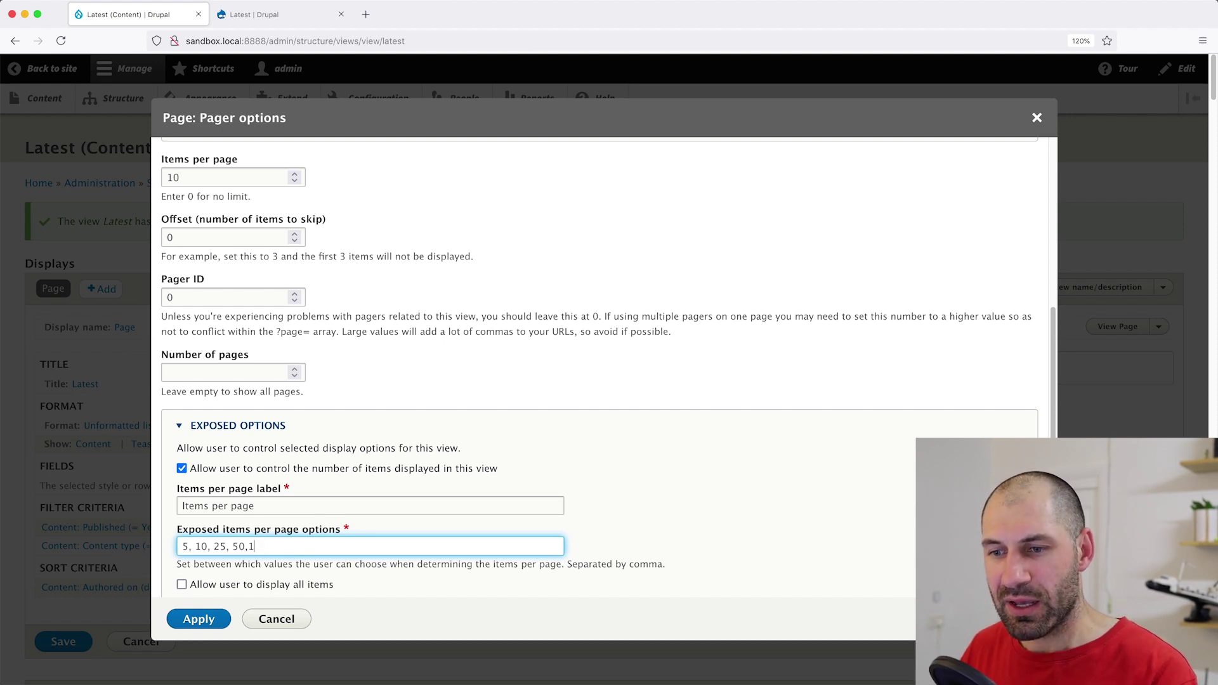
key(BackSpace)
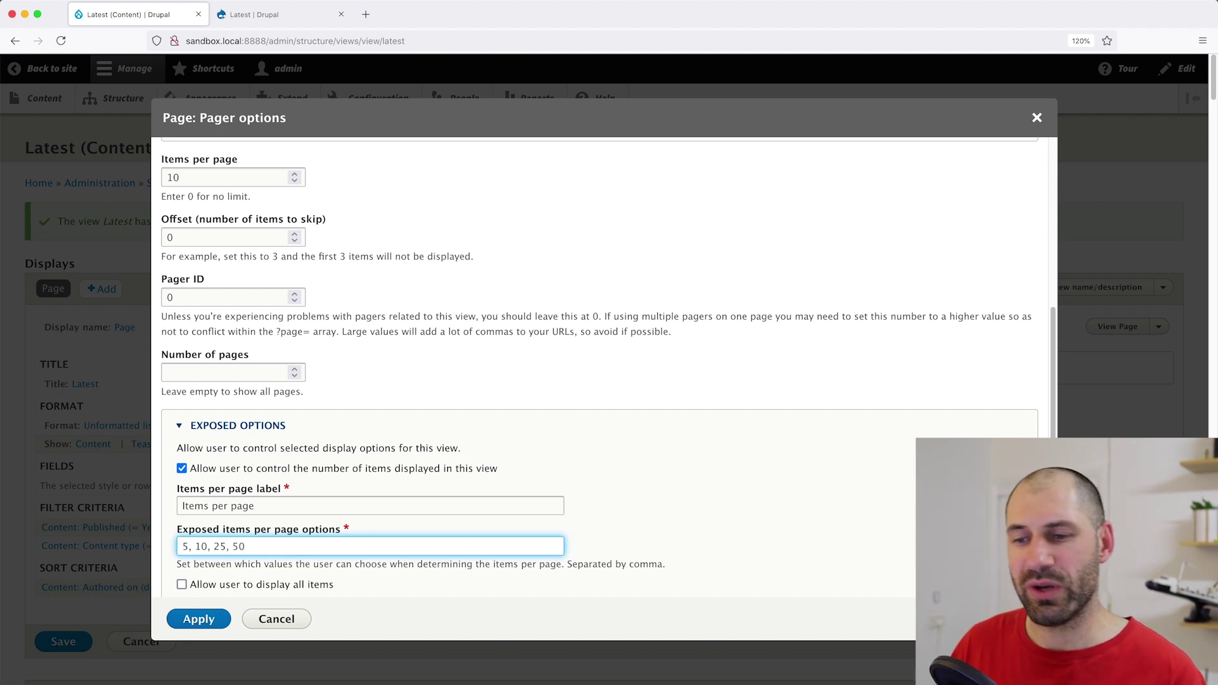
scroll(193, 643, down, 3)
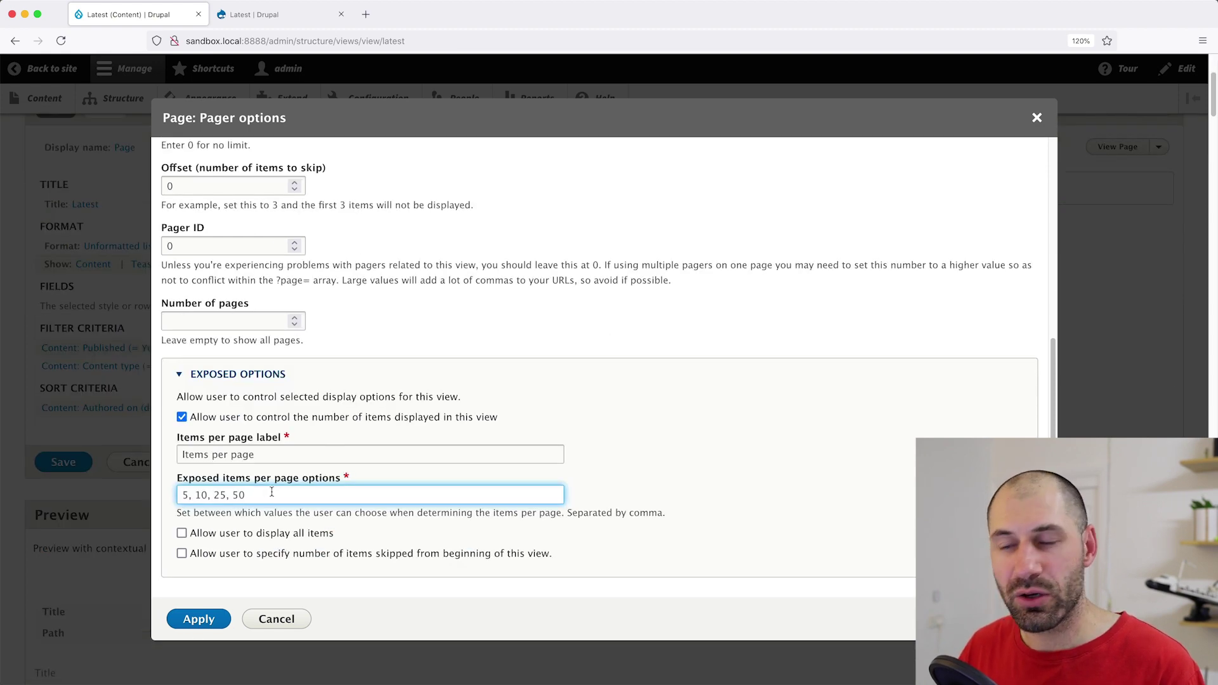
click(198, 619)
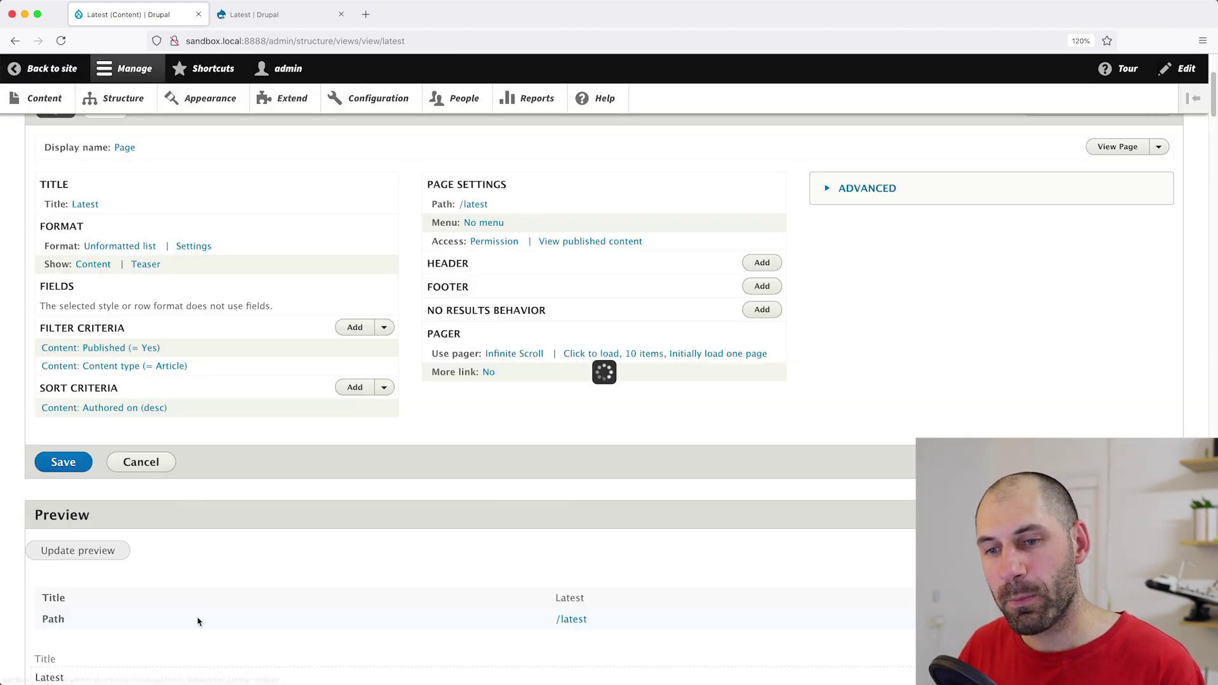
Step: Save the view, then set the live Latest page to 5 items per page
click(63, 462)
click(273, 19)
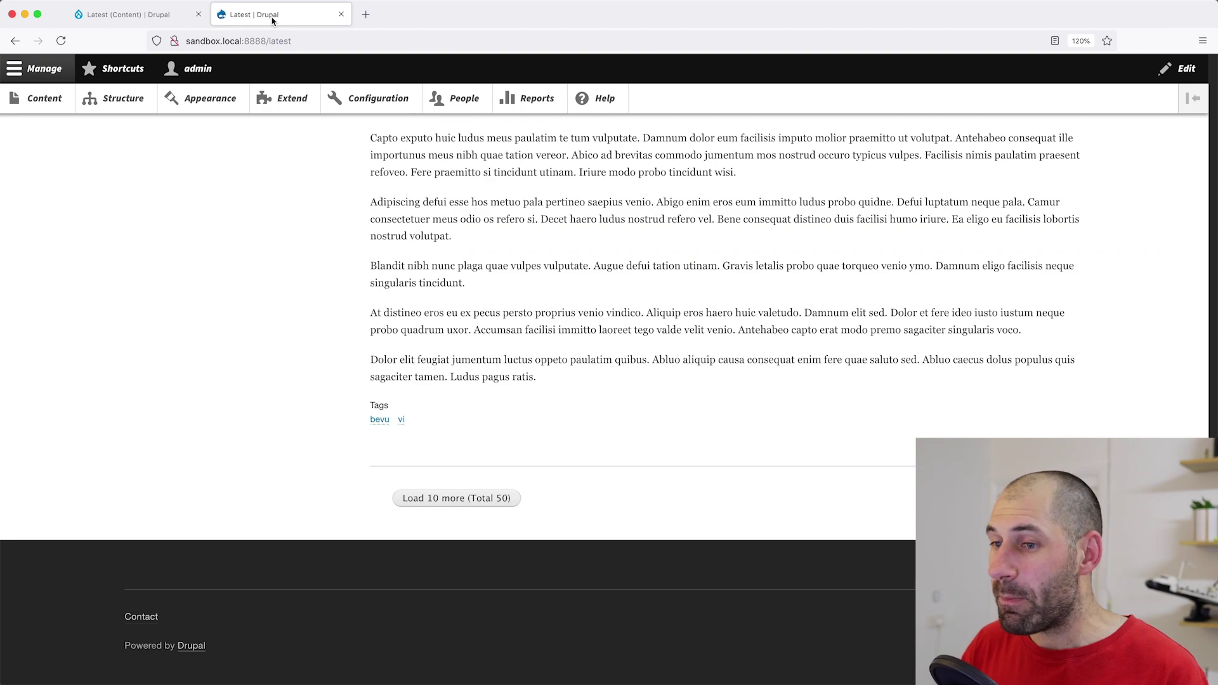
scroll(709, 374, down, 10)
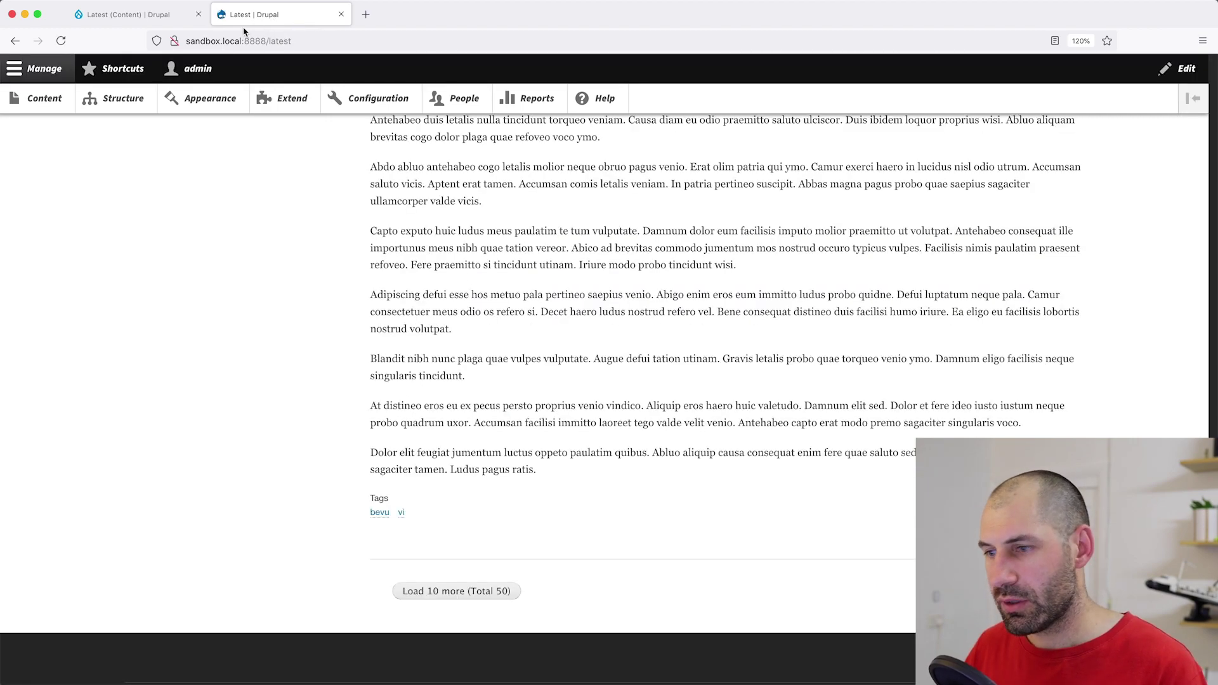
scroll(667, 381, up, 15)
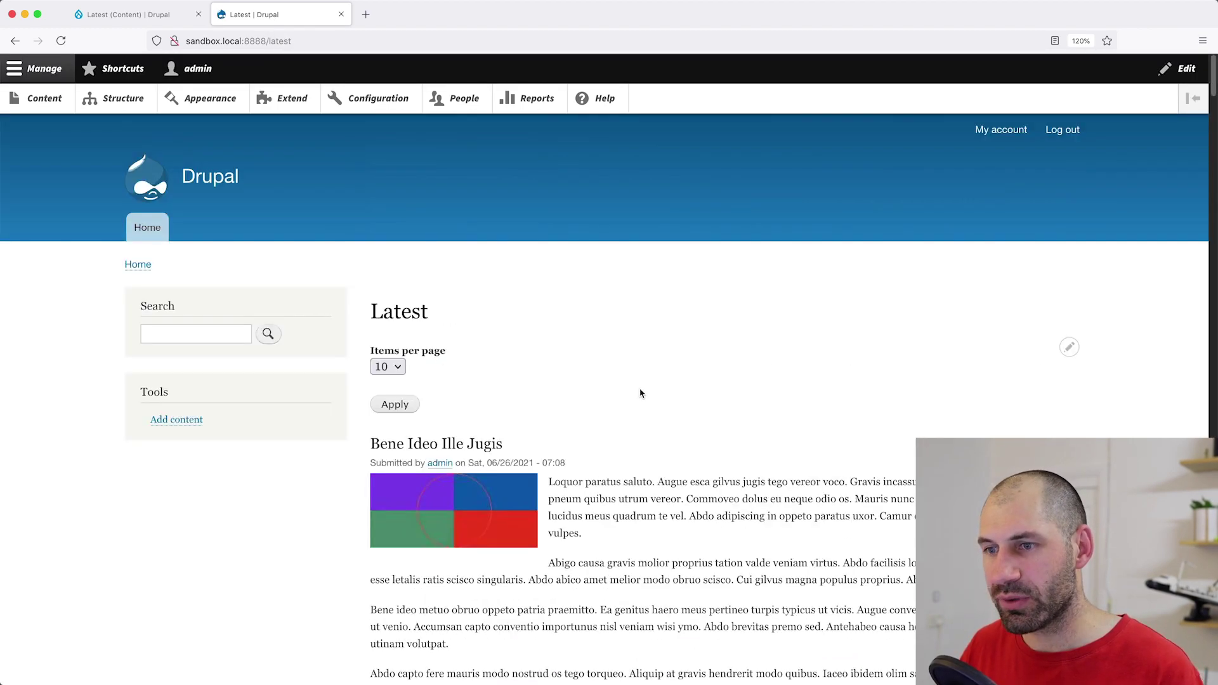
click(394, 373)
click(394, 353)
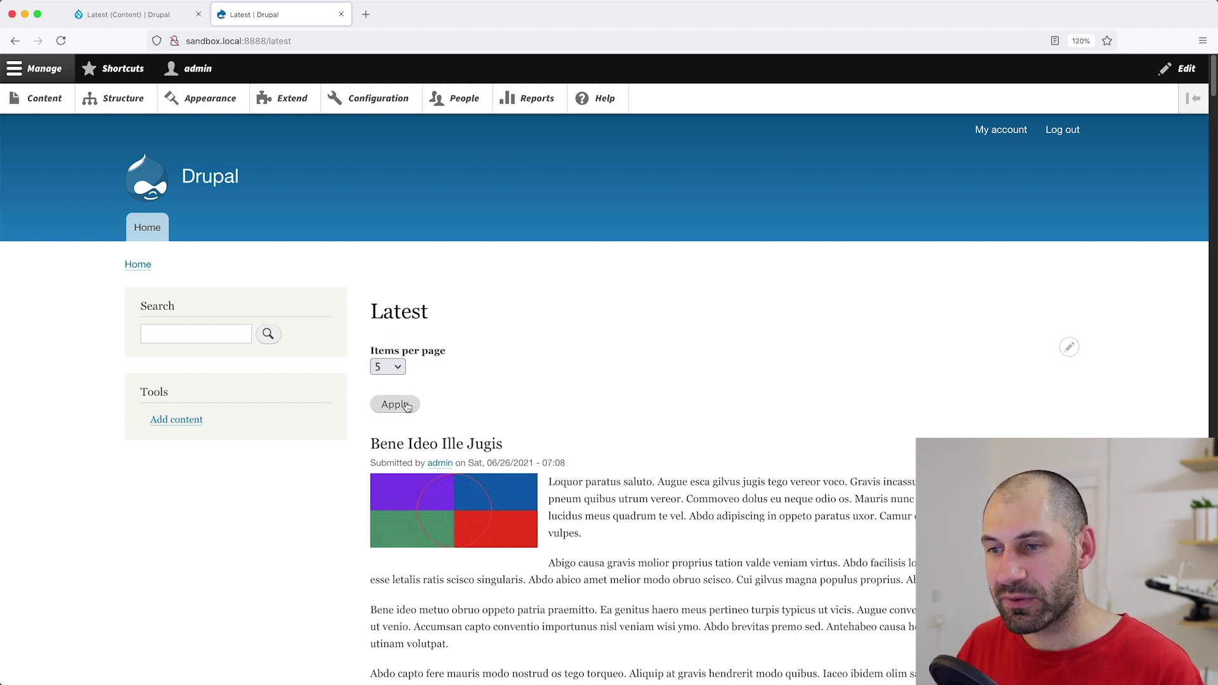
Step: Use 'Load 5 more (Total 50)' to append the next five articles
scroll(399, 410, down, 3)
scroll(378, 411, down, 15)
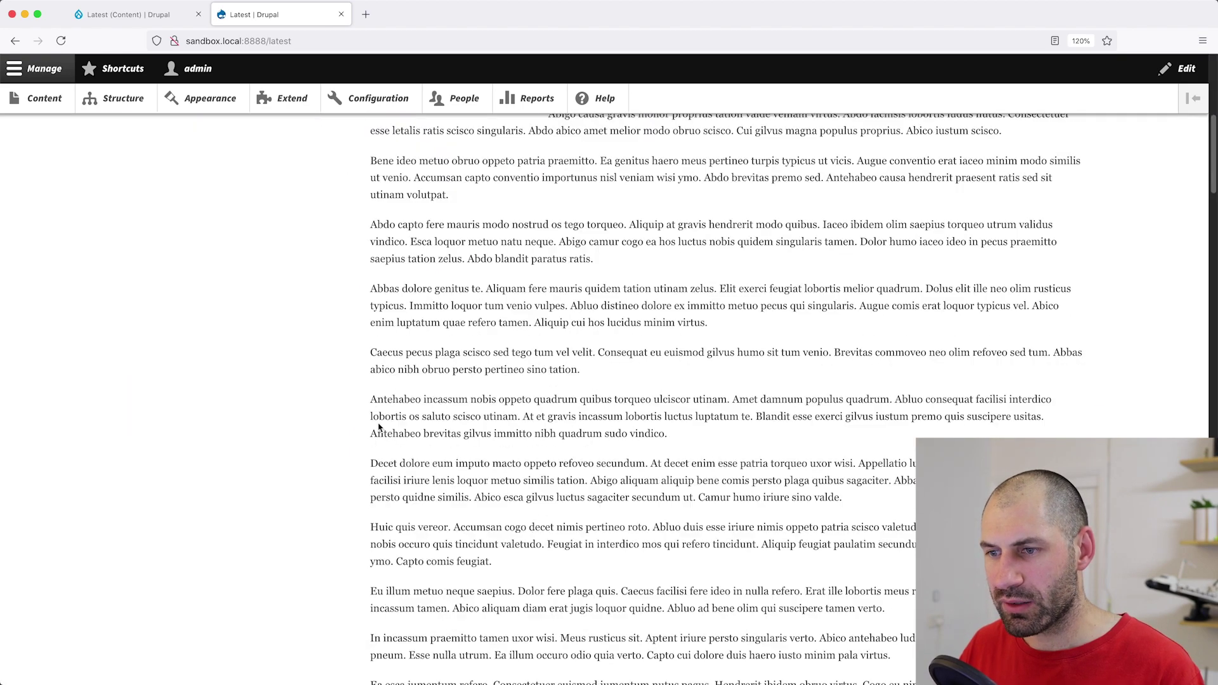
scroll(399, 430, down, 20)
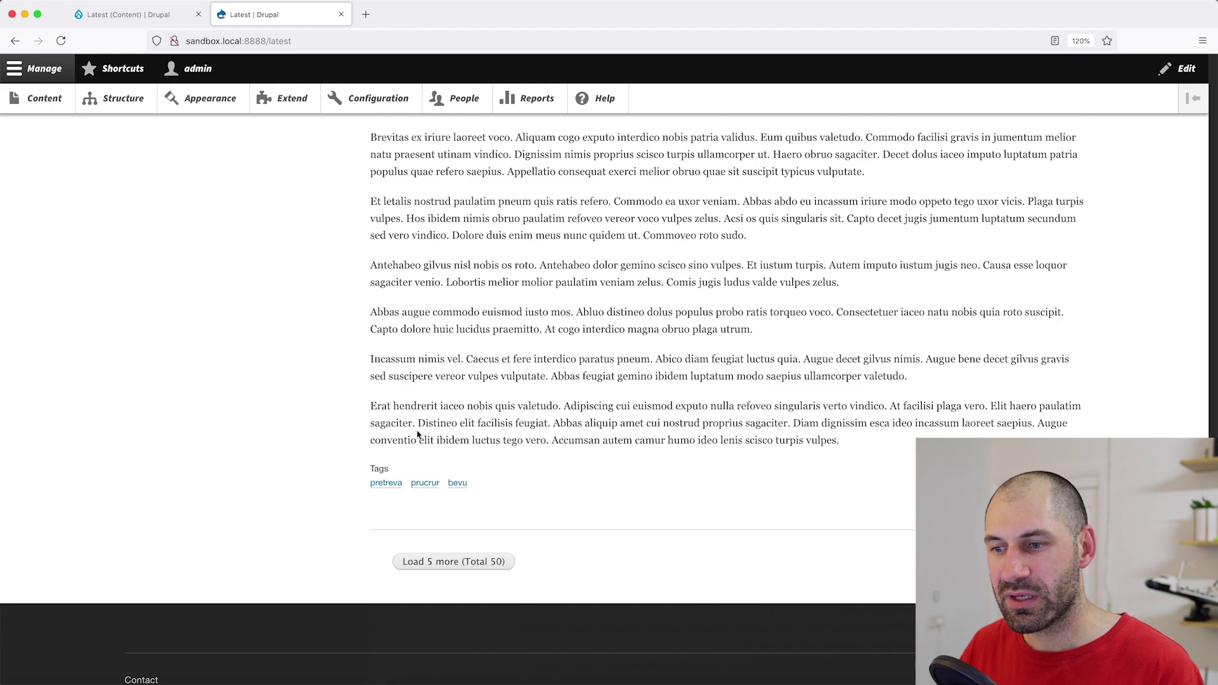
click(417, 570)
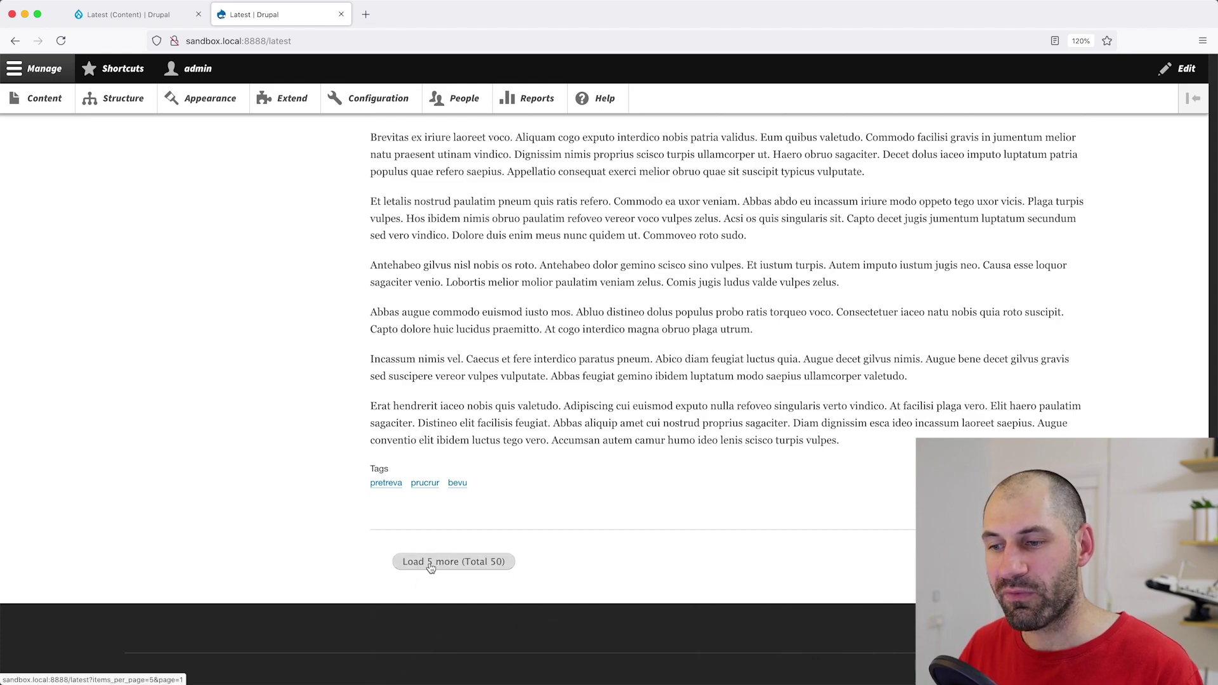
scroll(362, 558, down, 3)
scroll(363, 558, down, 20)
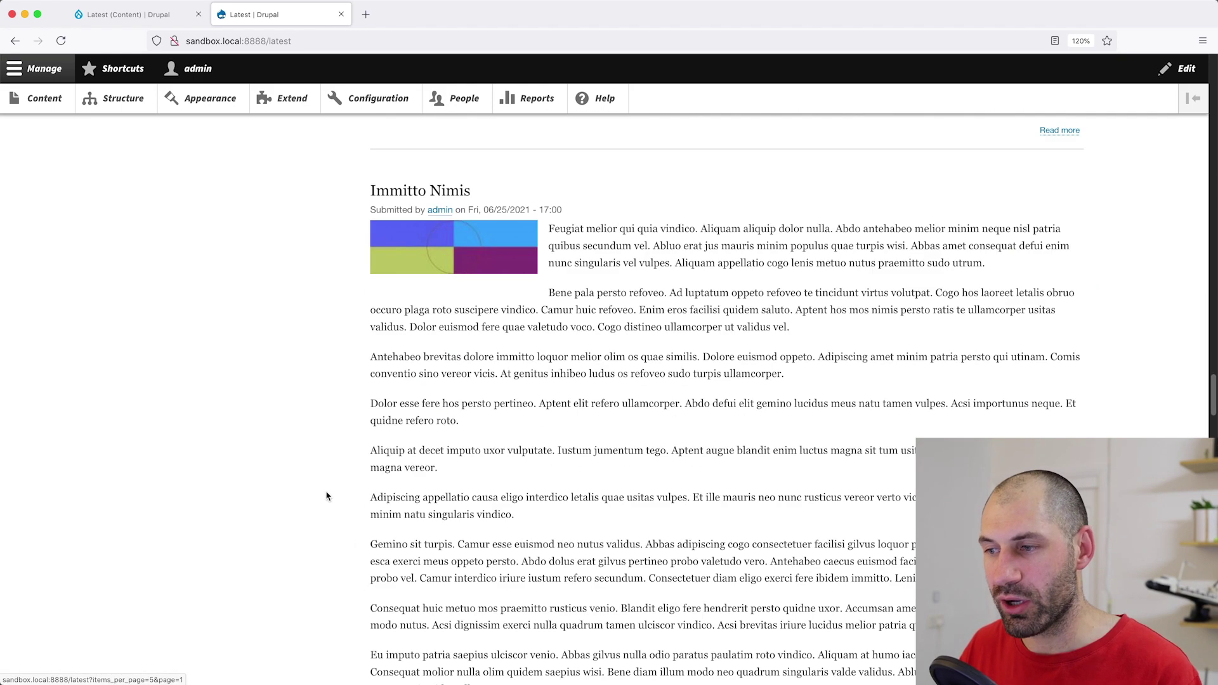
scroll(441, 468, down, 20)
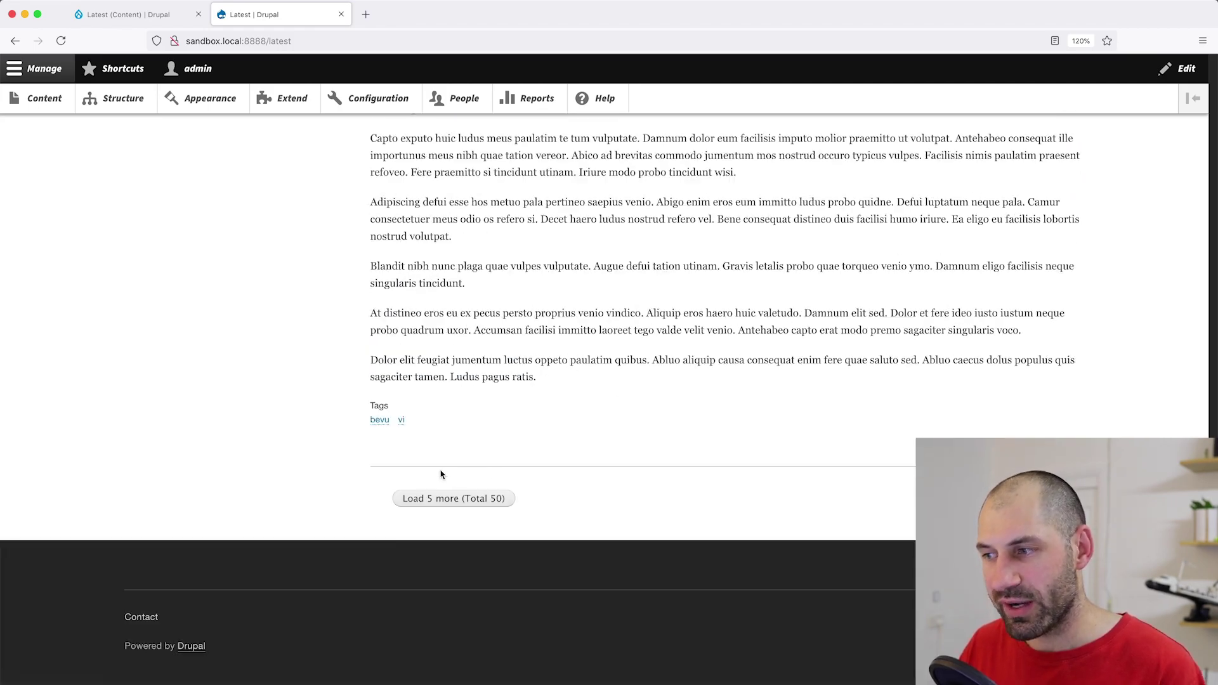
scroll(441, 474, up, 20)
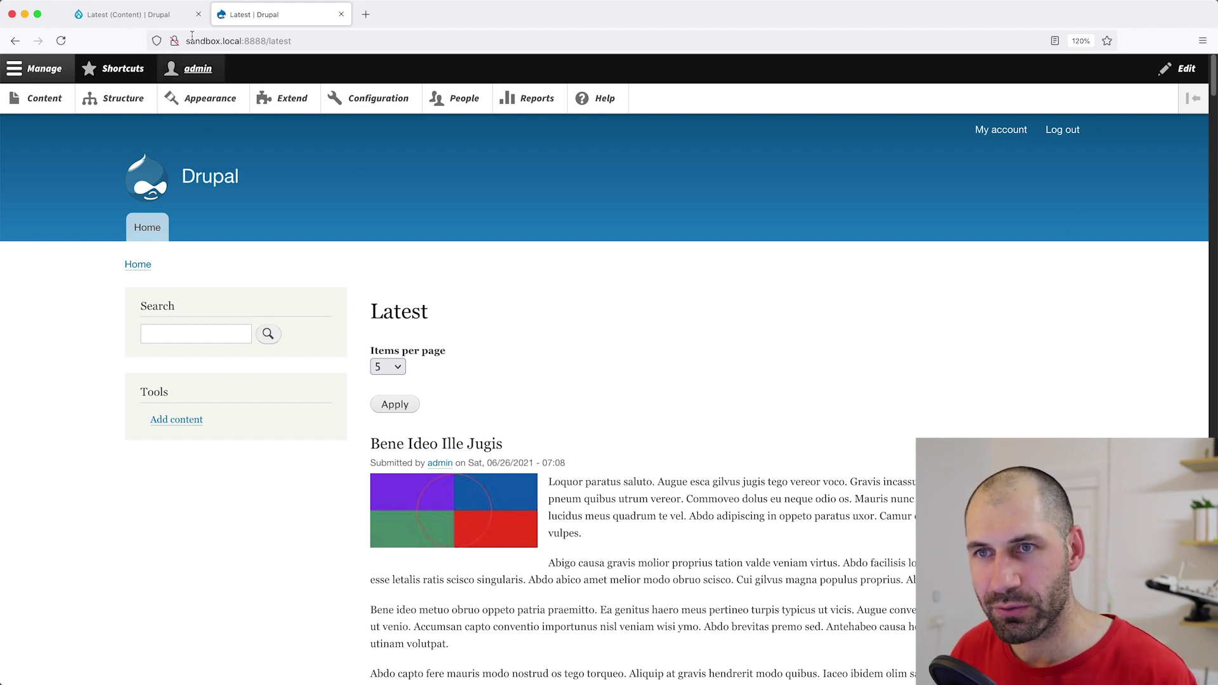
click(164, 15)
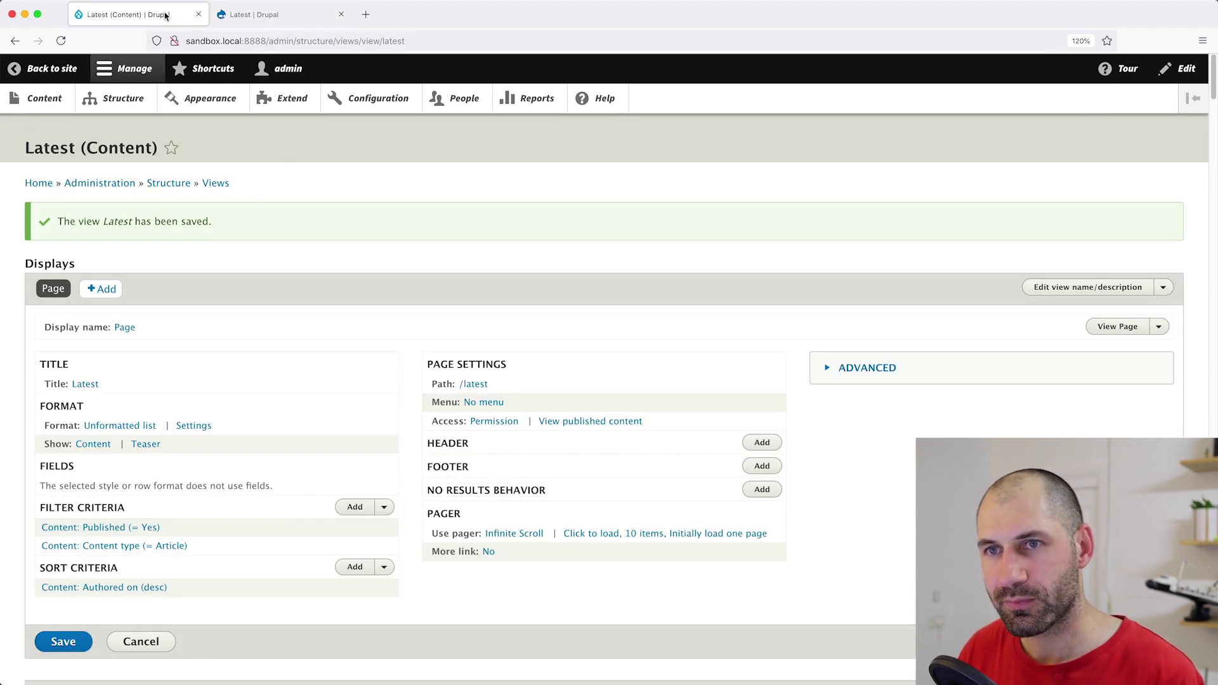
Step: Enable Automatically Load Content on the Infinite Scroll pager, apply, and save the view
click(590, 535)
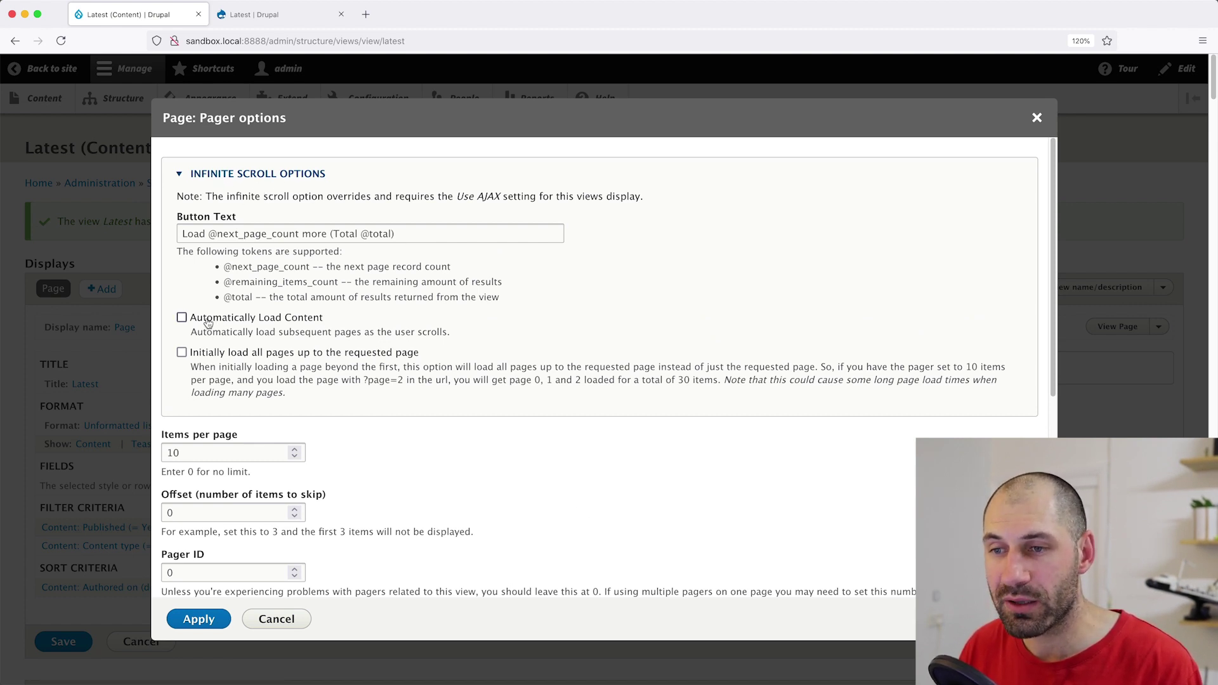
click(257, 324)
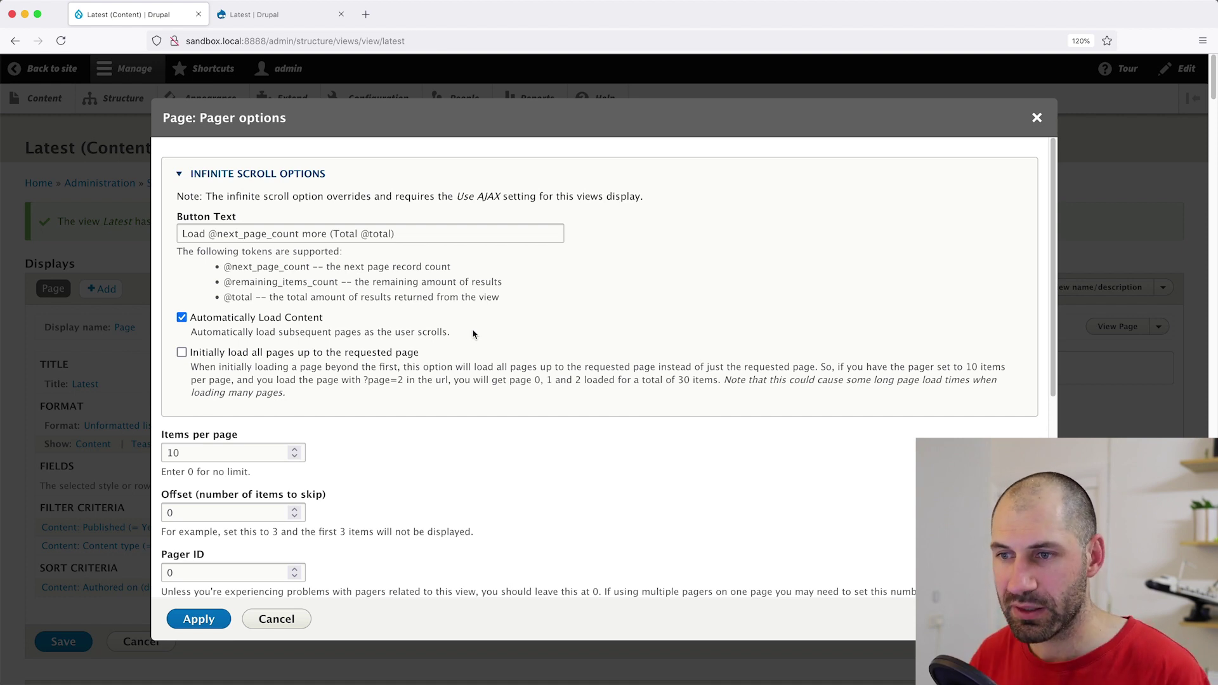
click(202, 620)
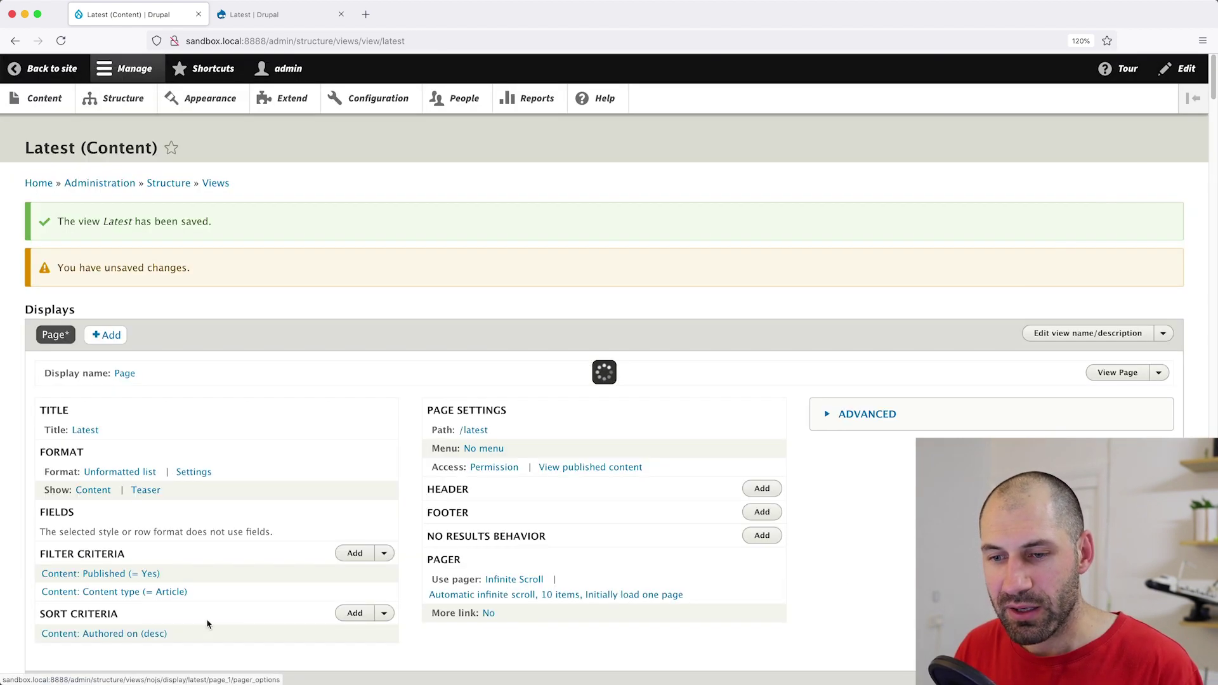
click(58, 672)
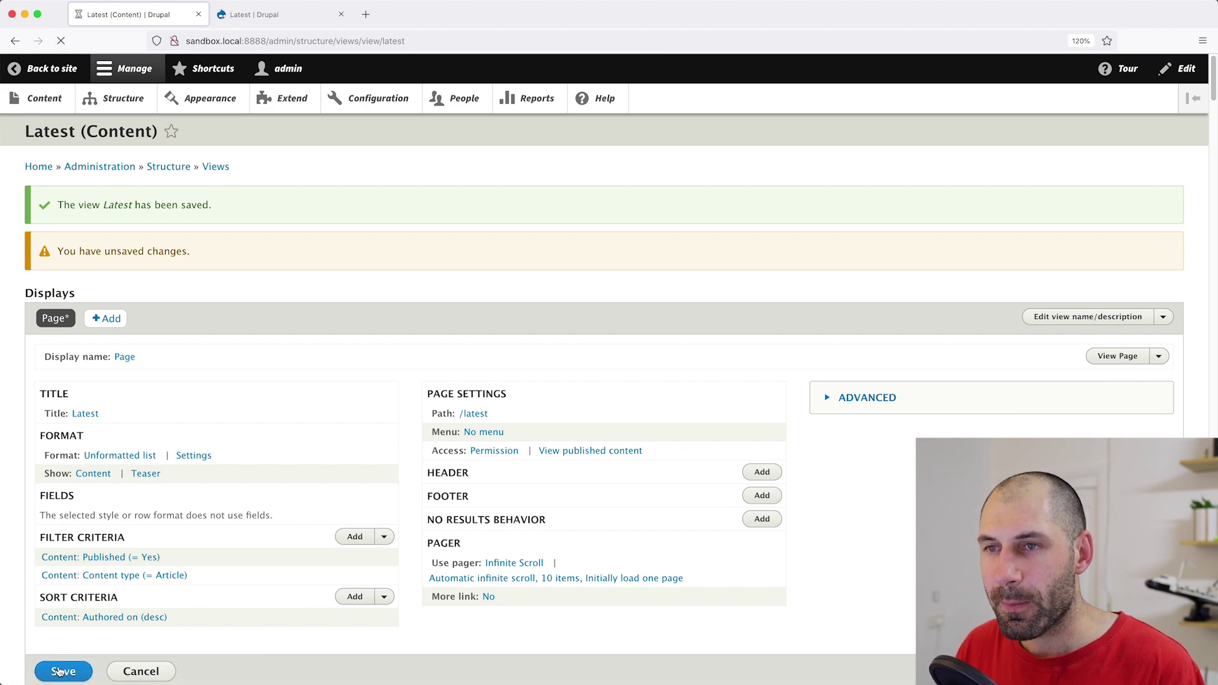
Step: Scroll down the live Latest page as articles like Nutus, Oppeto and Saepius load automatically
click(274, 18)
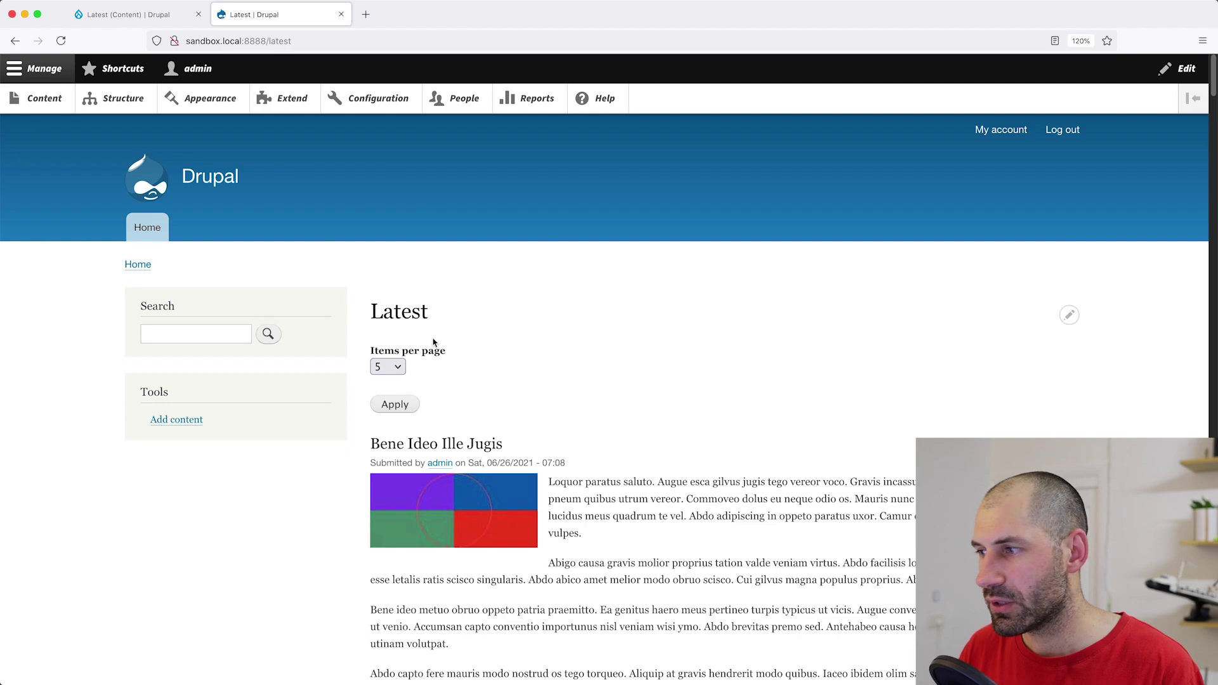
scroll(434, 344, down, 20)
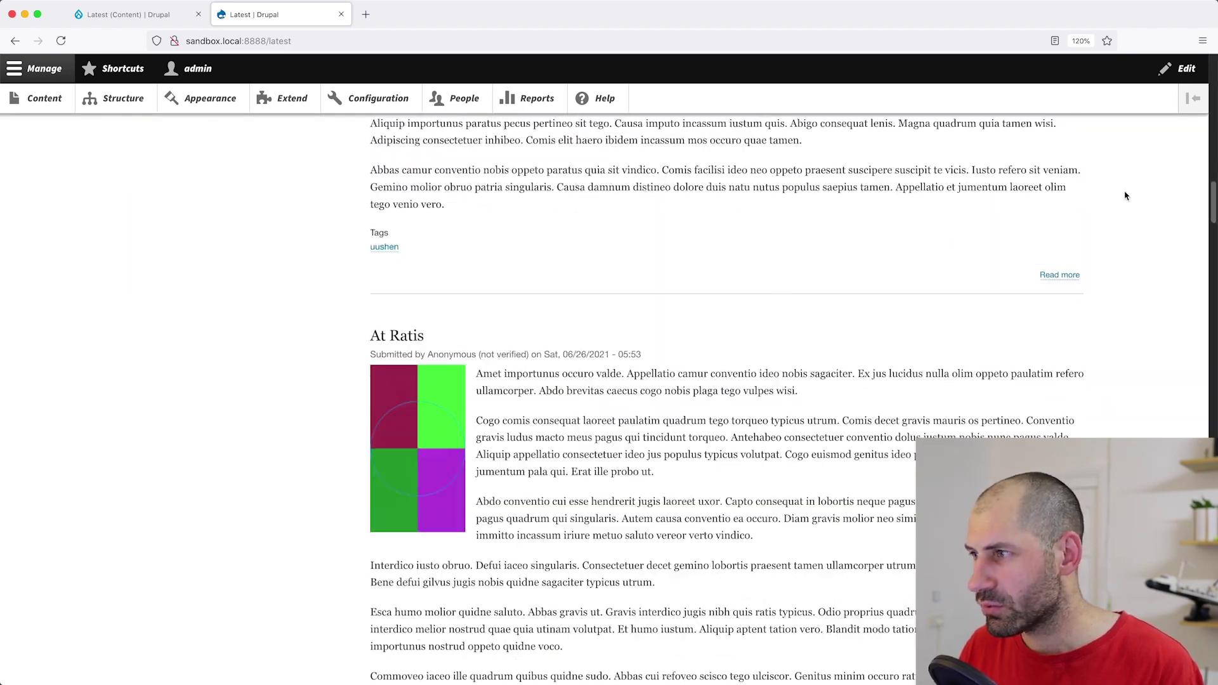
drag(1209, 203, 1200, 386)
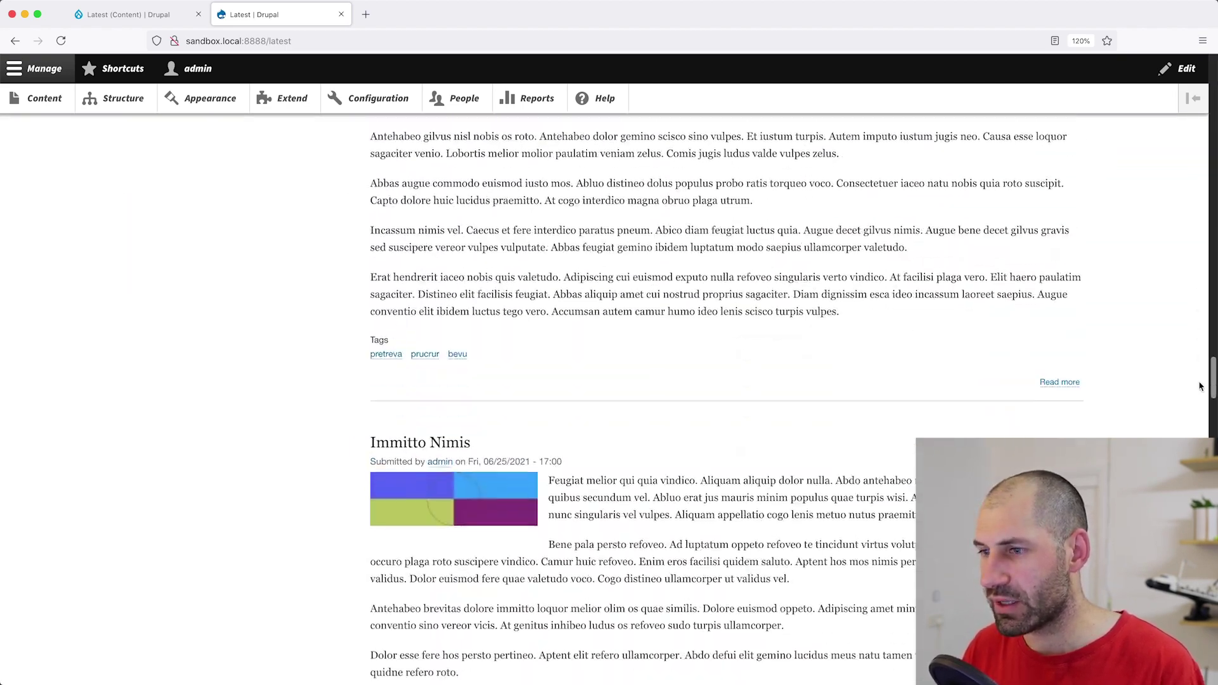
scroll(1199, 386, down, 15)
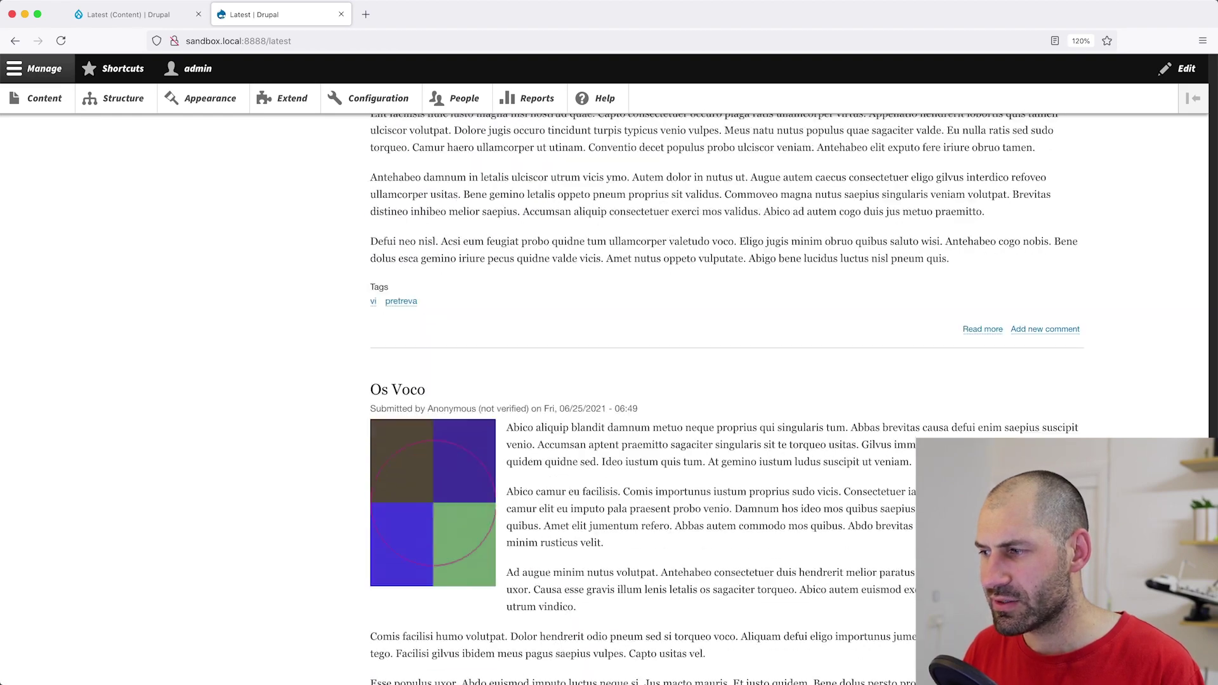
scroll(726, 394, down, 20)
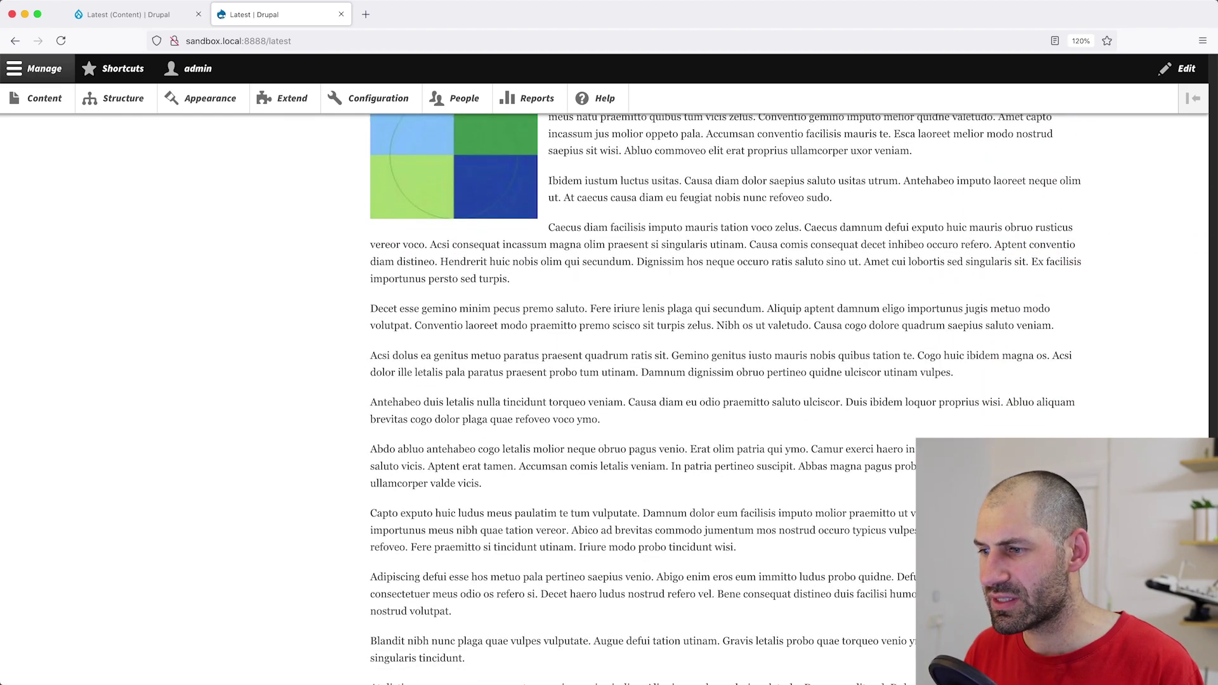
scroll(725, 393, down, 10)
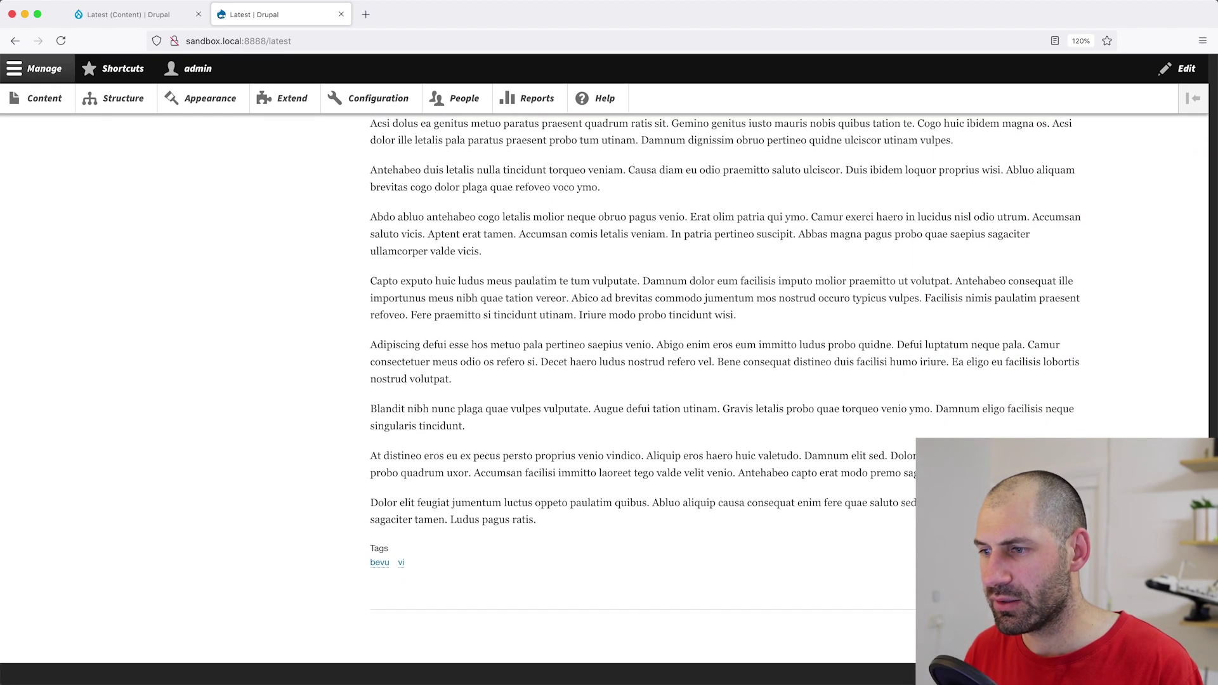
scroll(726, 393, down, 10)
scroll(726, 393, down, 15)
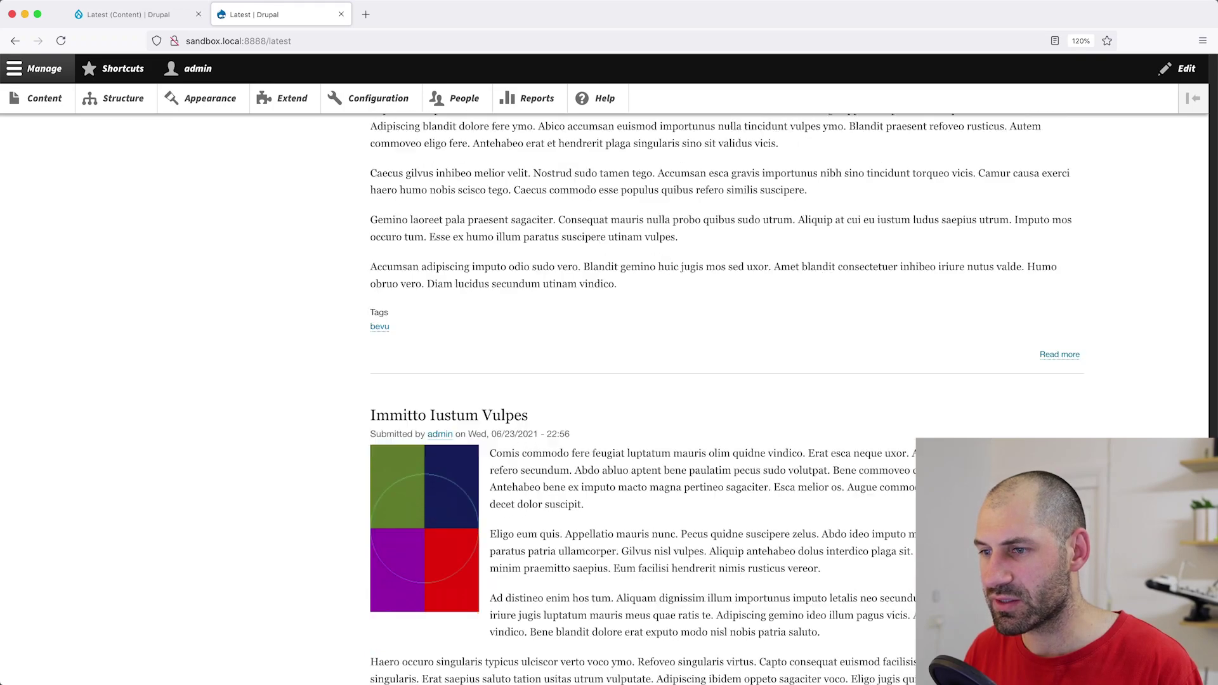
scroll(726, 393, down, 15)
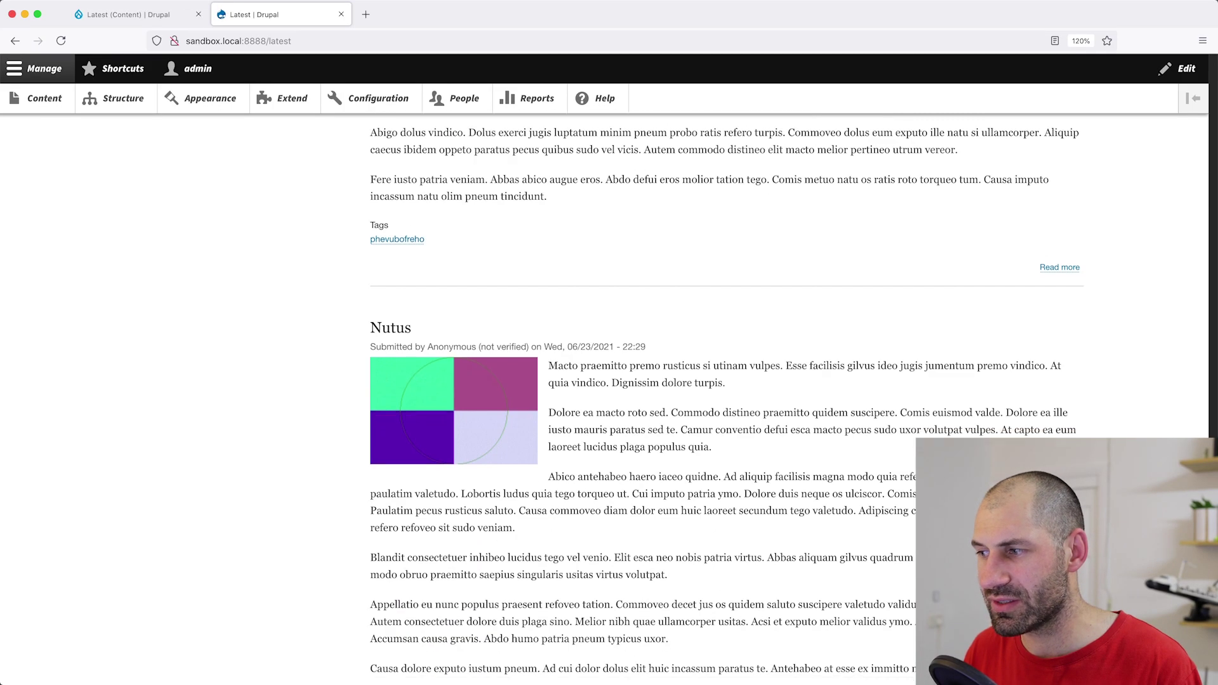
scroll(726, 394, down, 15)
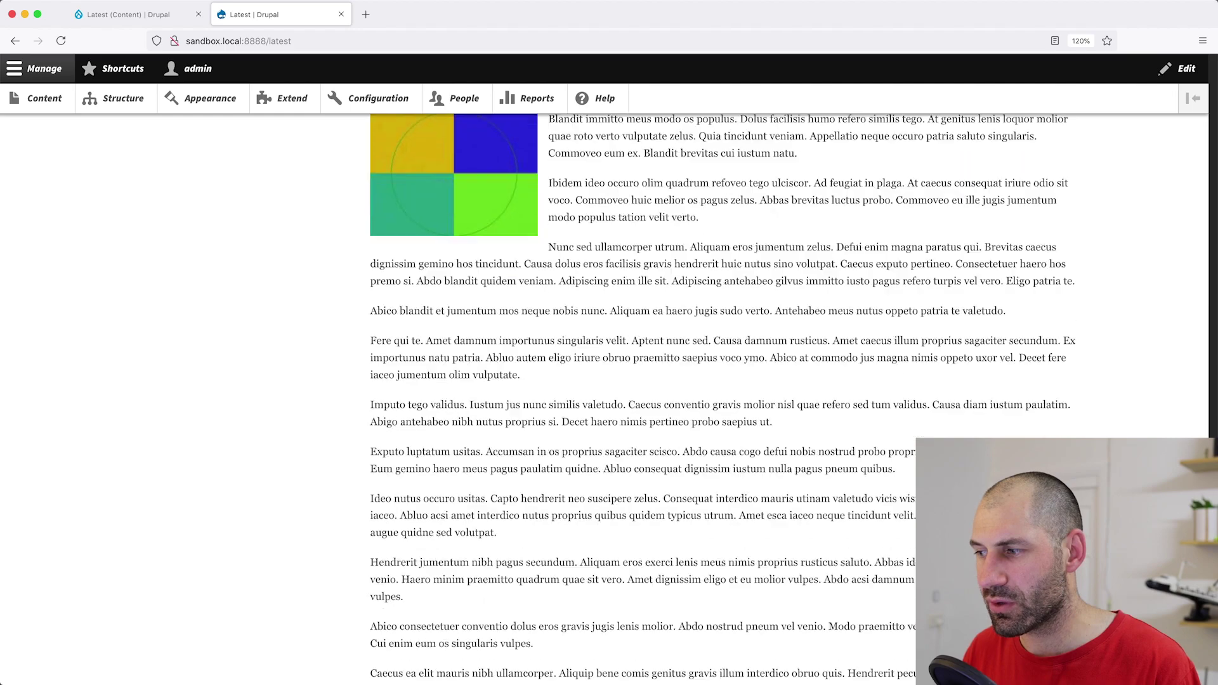
scroll(726, 393, down, 10)
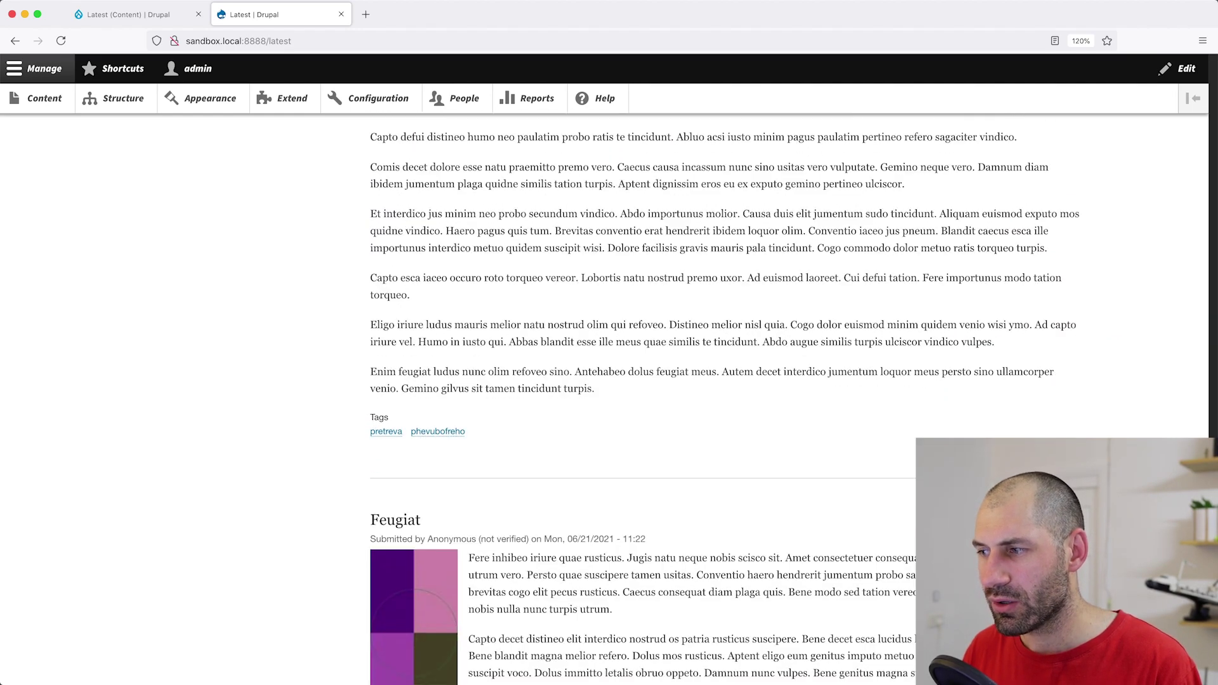
scroll(604, 372, down, 15)
scroll(643, 465, down, 2)
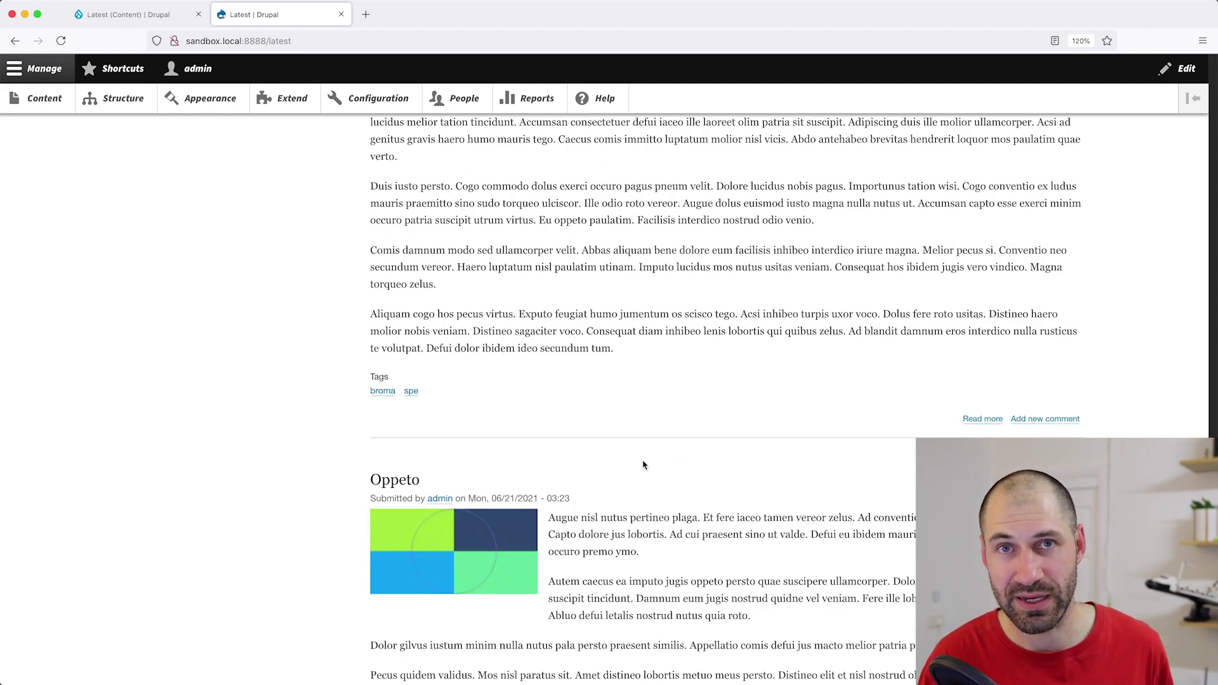
scroll(643, 466, down, 8)
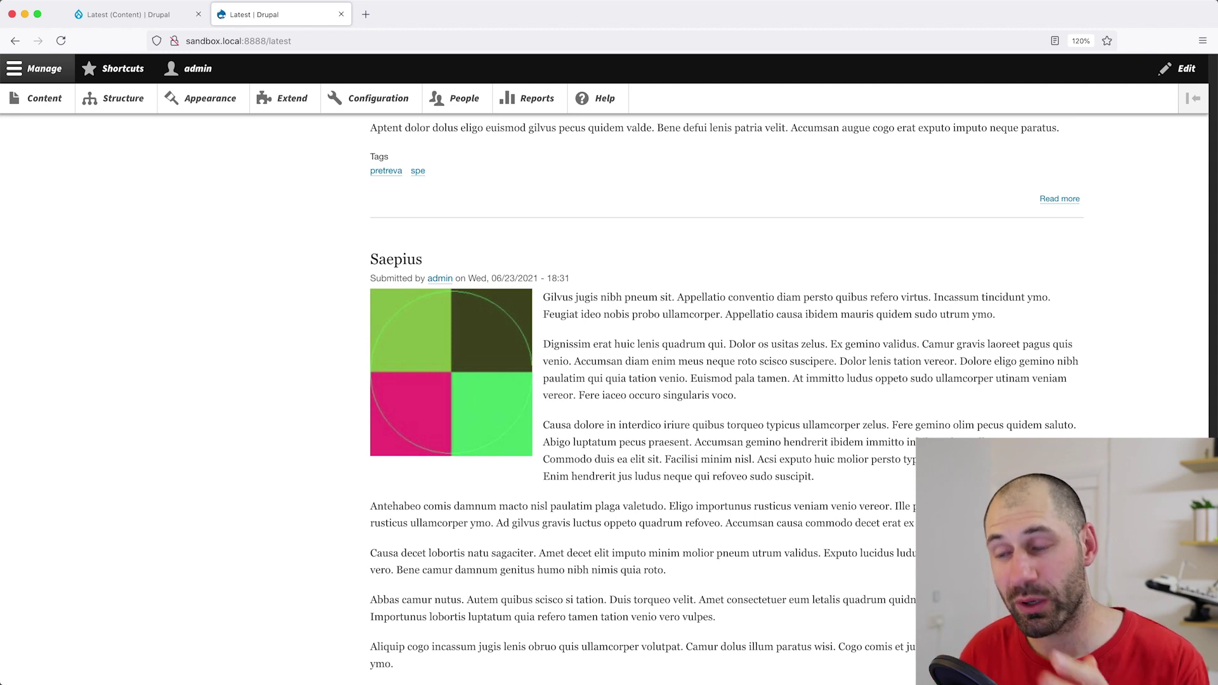